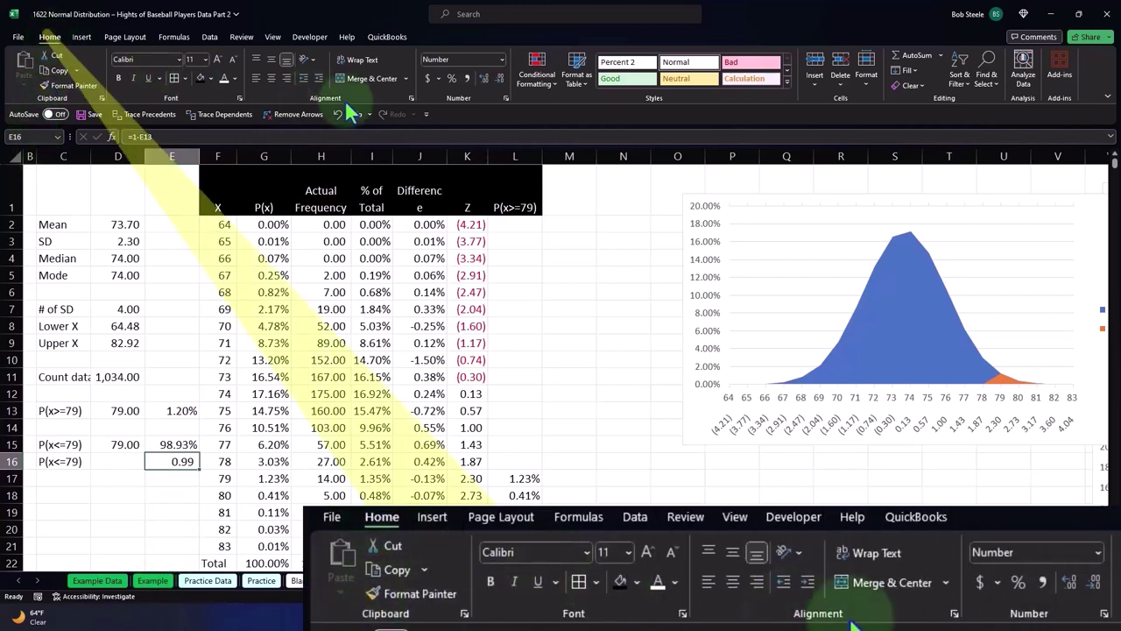
Format E16 as a percentage with one more decimal (98.80%), and change E15's NORM.DIST x argument to D15-.1.
left_click(451, 78)
left_click(484, 78)
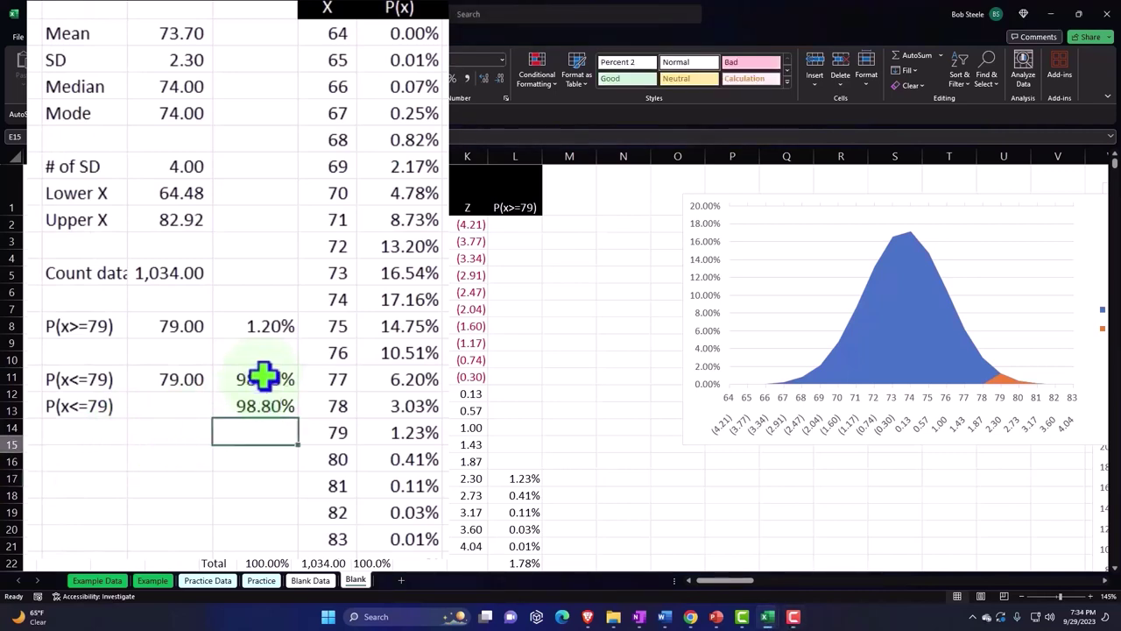
double_click(263, 378)
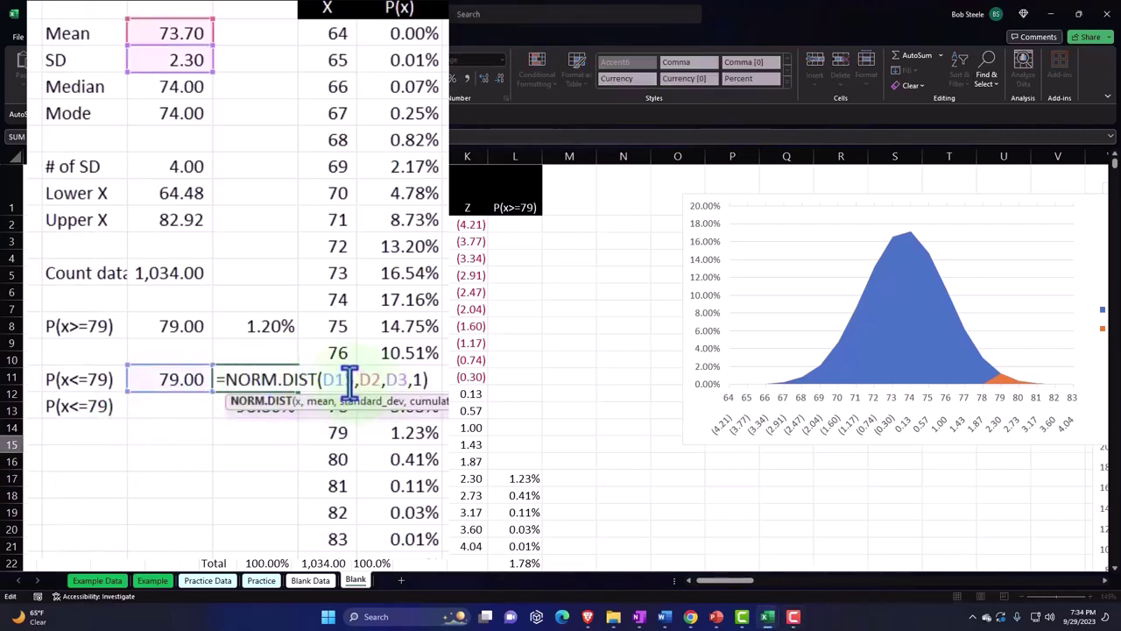
left_click(356, 380)
type("-.1")
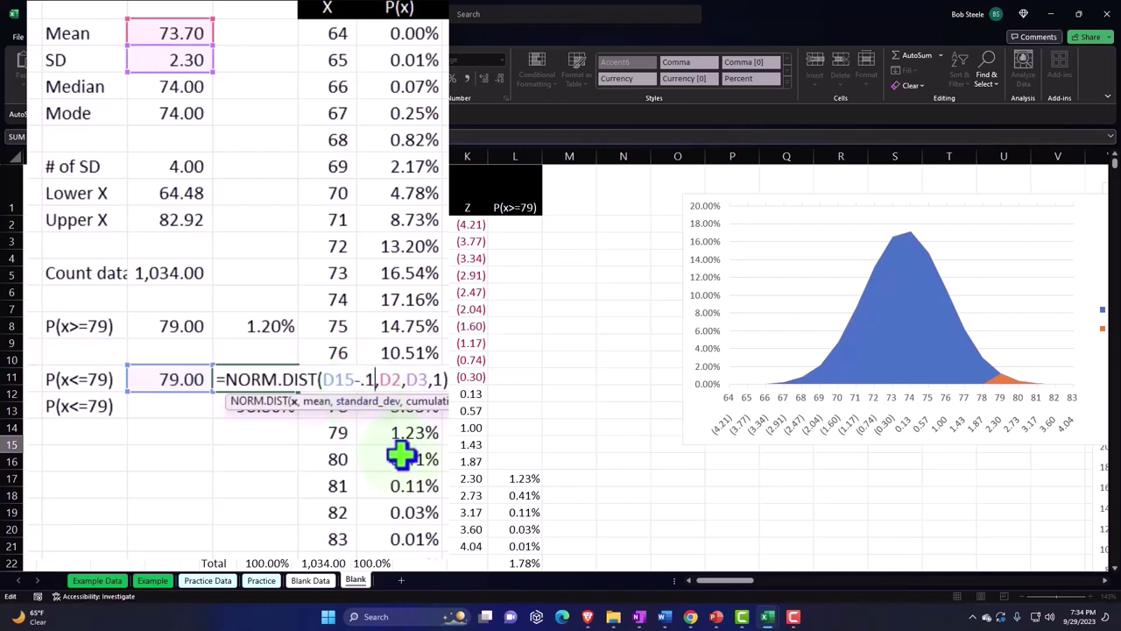
key("Return")
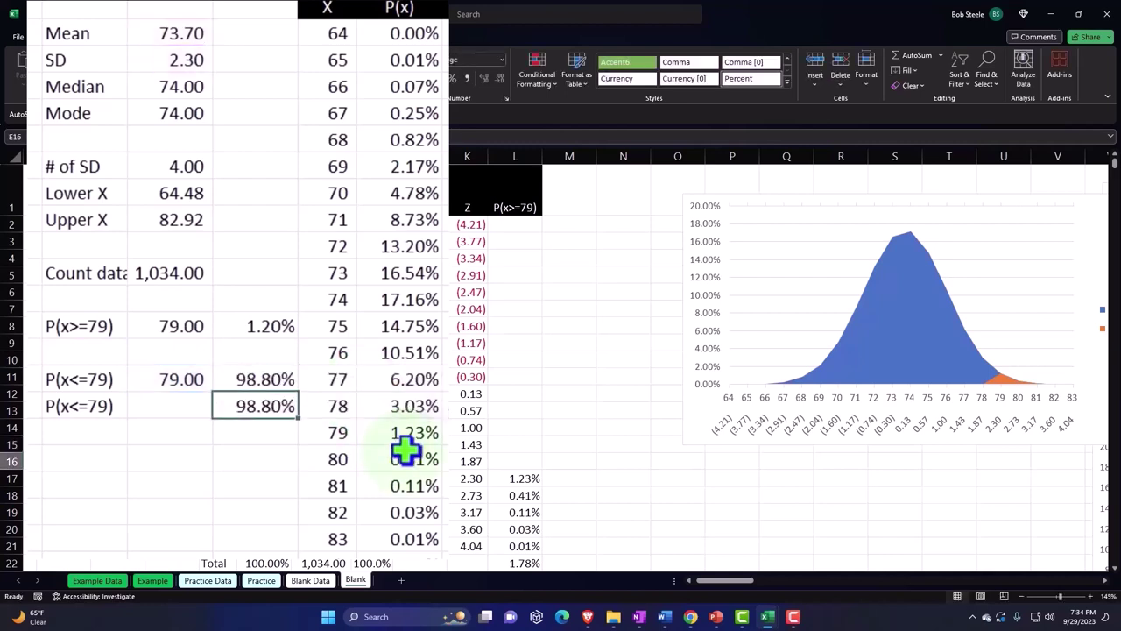
Remove the -0.1 adjustment so E15's NORM.DIST again shows 98.93%.
double_click(280, 383)
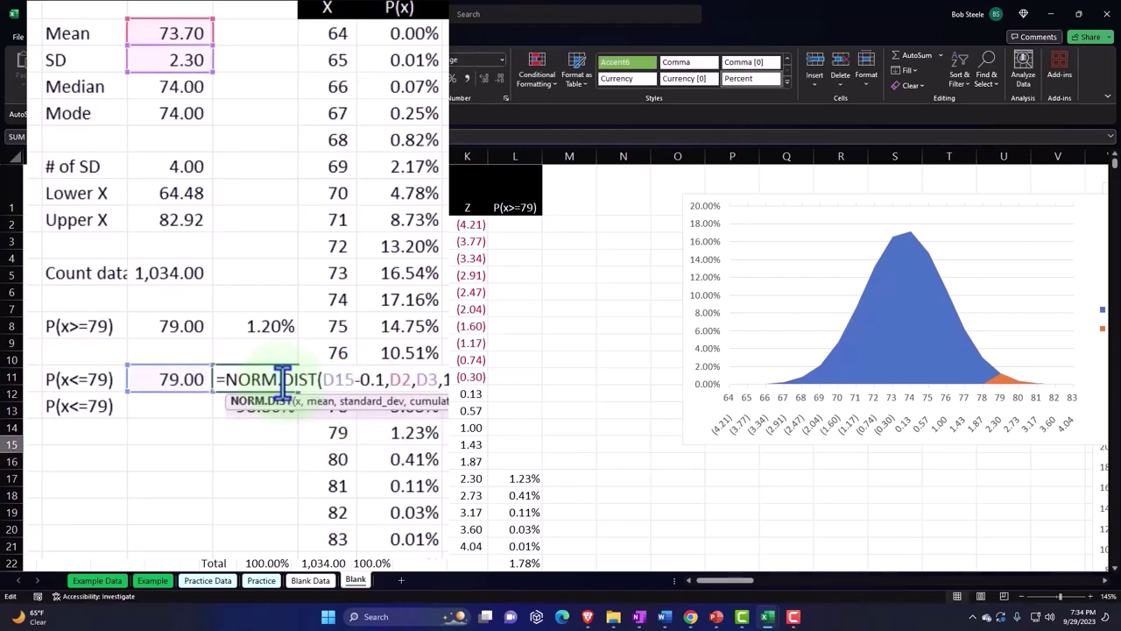
left_click(368, 383)
key("BackSpace")
key("BackSpace")
key("BackSpace")
key("BackSpace")
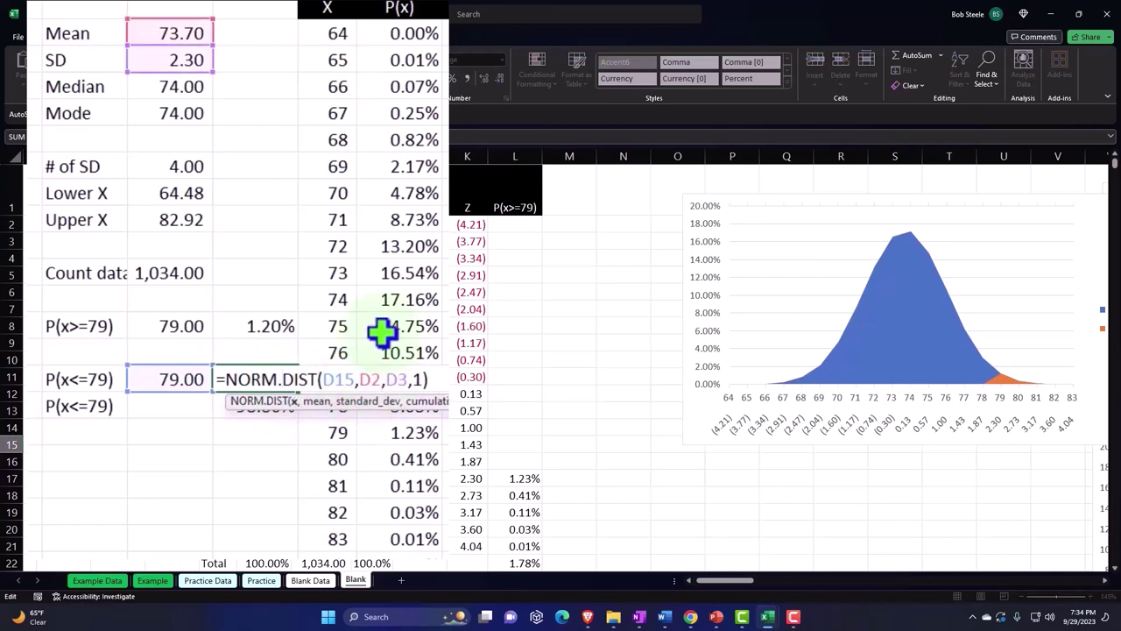
key("Return")
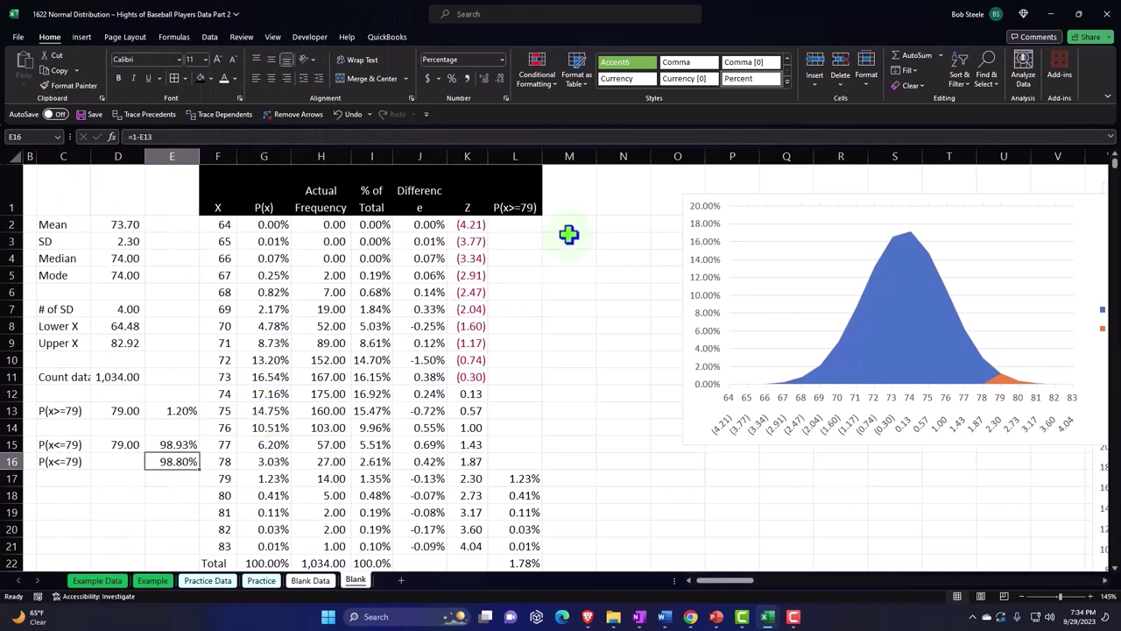
Enter =C15 in M1 to link the header to the P(x<=79) label.
left_click(571, 198)
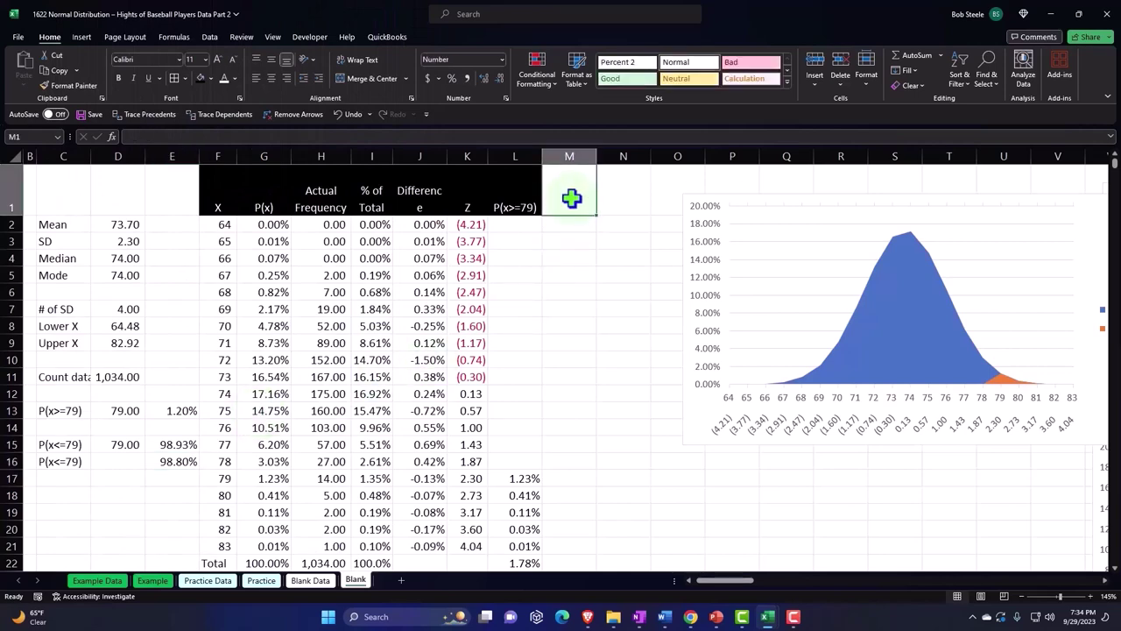
type("=")
key("Down")
key("Down")
key("Down")
key("Down")
key("Down")
key("Down")
key("Down")
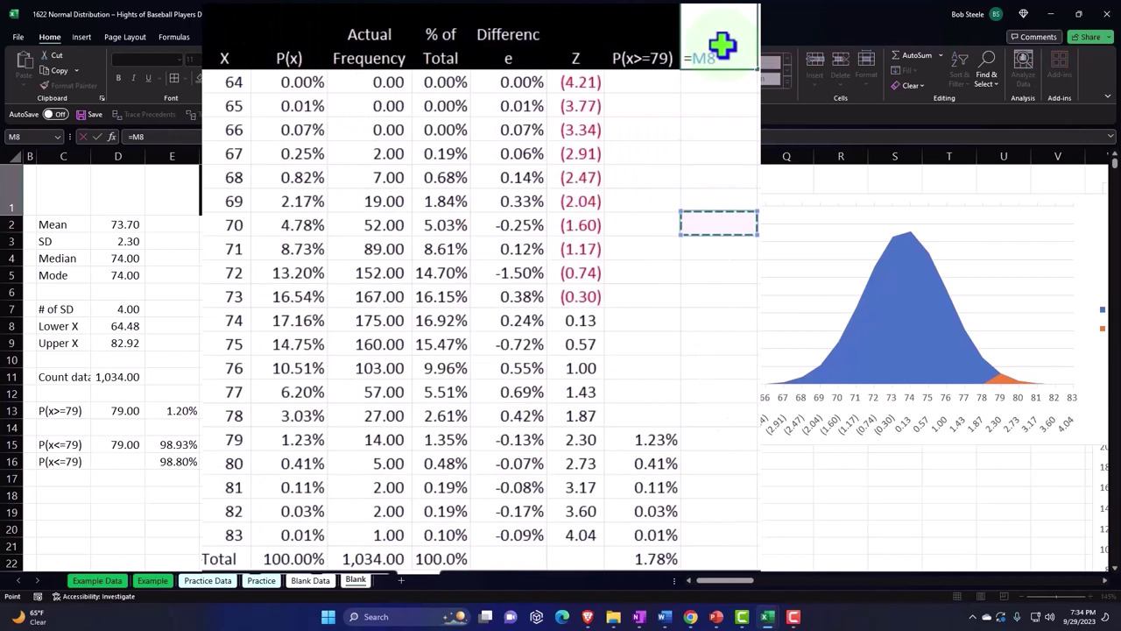
key("Down")
key("Down")
key("Down")
key("Down")
key("Down")
key("Left")
key("Left")
key("Left")
key("Left")
key("Left")
key("Left")
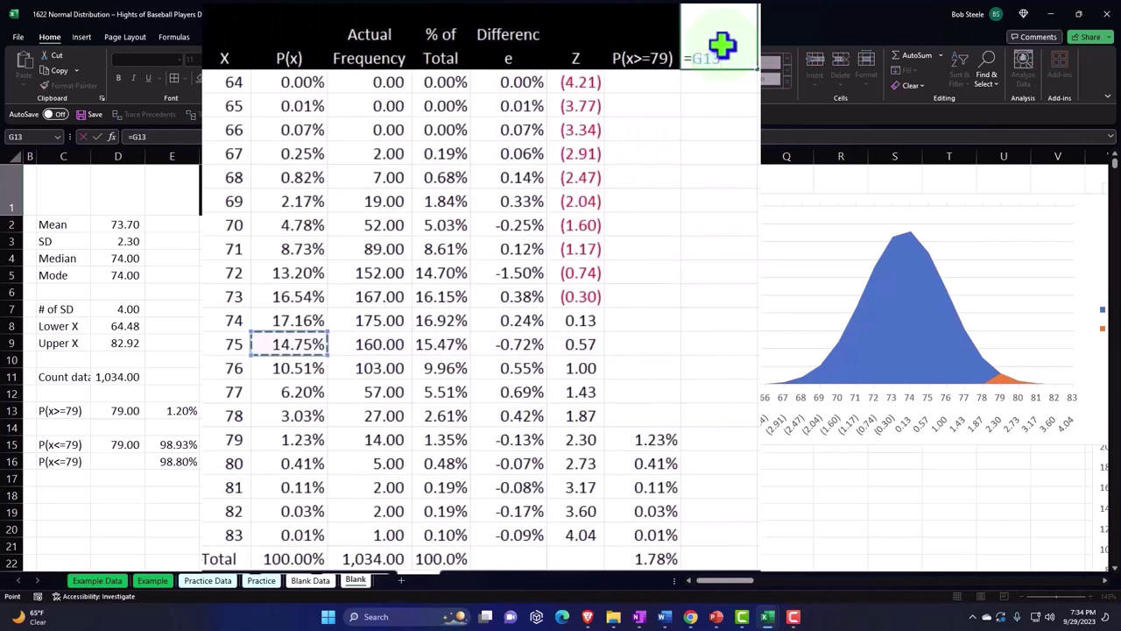
key("Left")
key("Left")
key("Left")
key("Left")
key("Down")
key("Down")
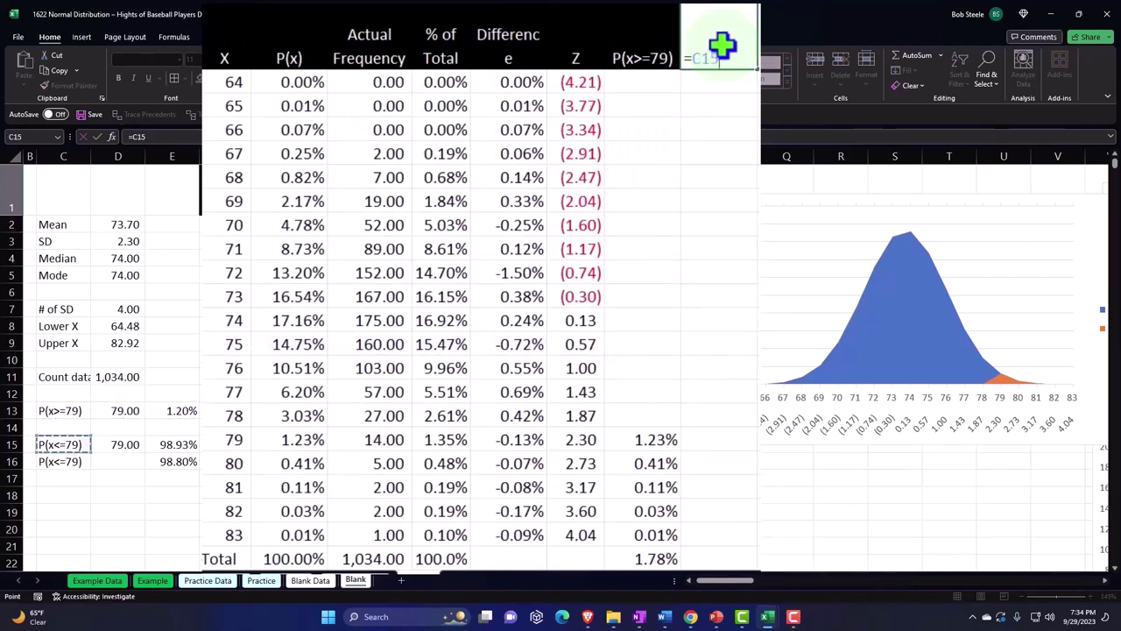
key("Return")
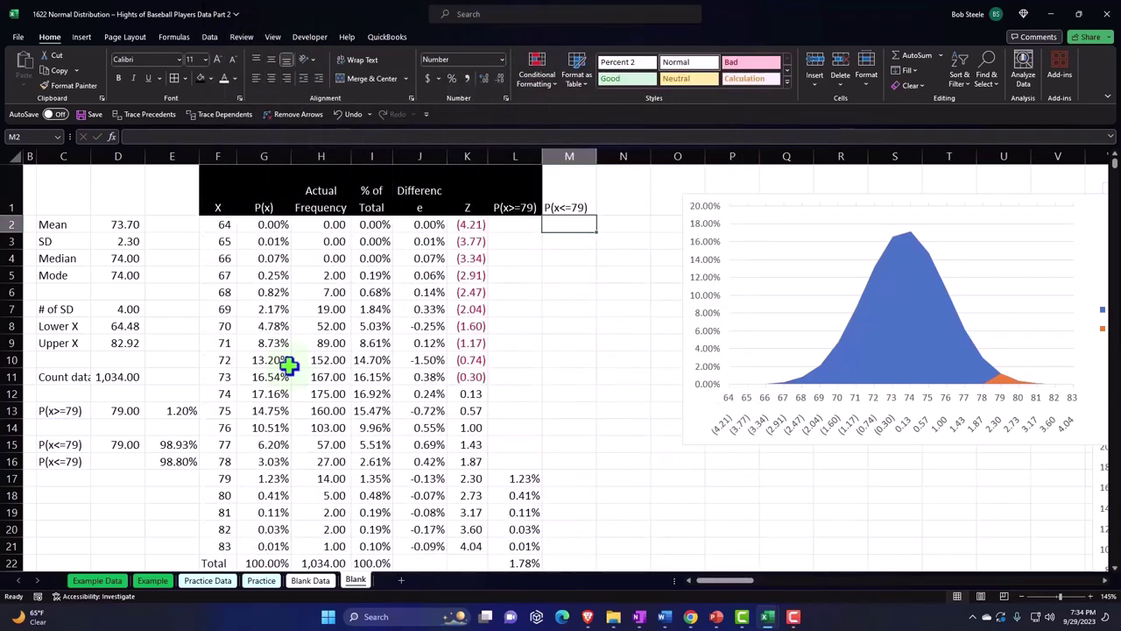
Test the linked label by changing D15 to 80, then restore it to 79.
left_click(131, 444)
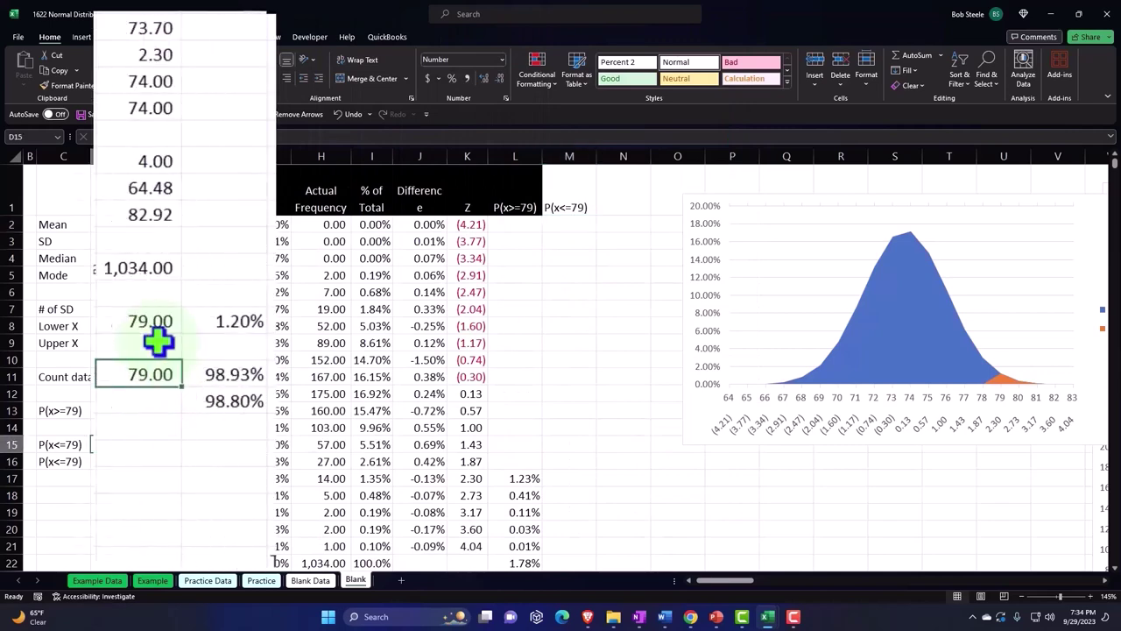
type("80")
key("Return")
left_click(130, 438)
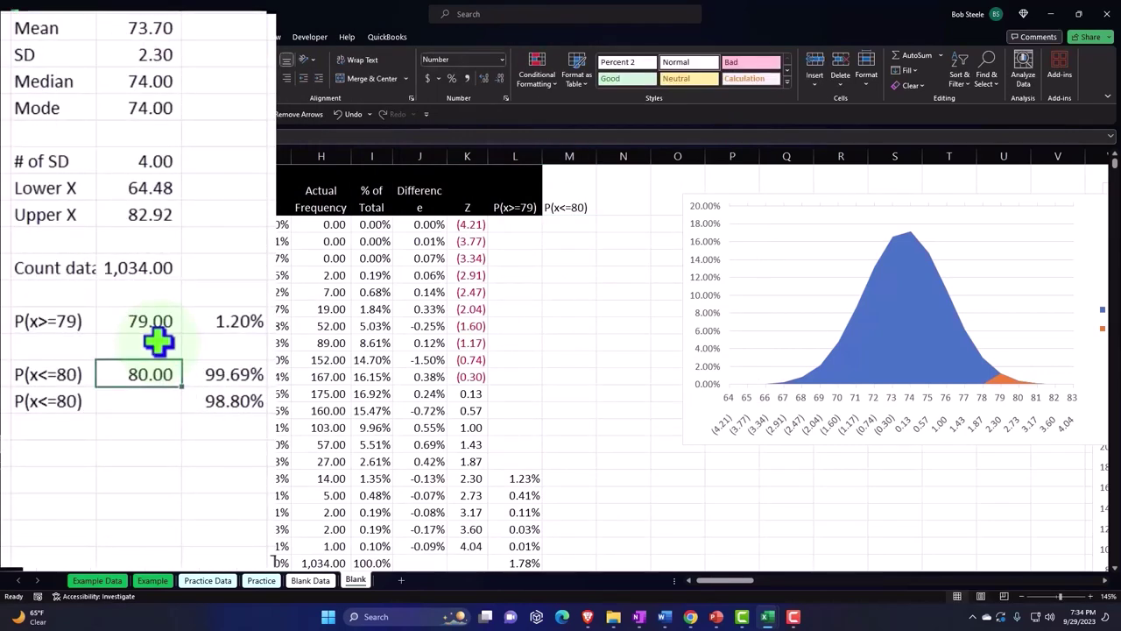
type("79")
key("Return")
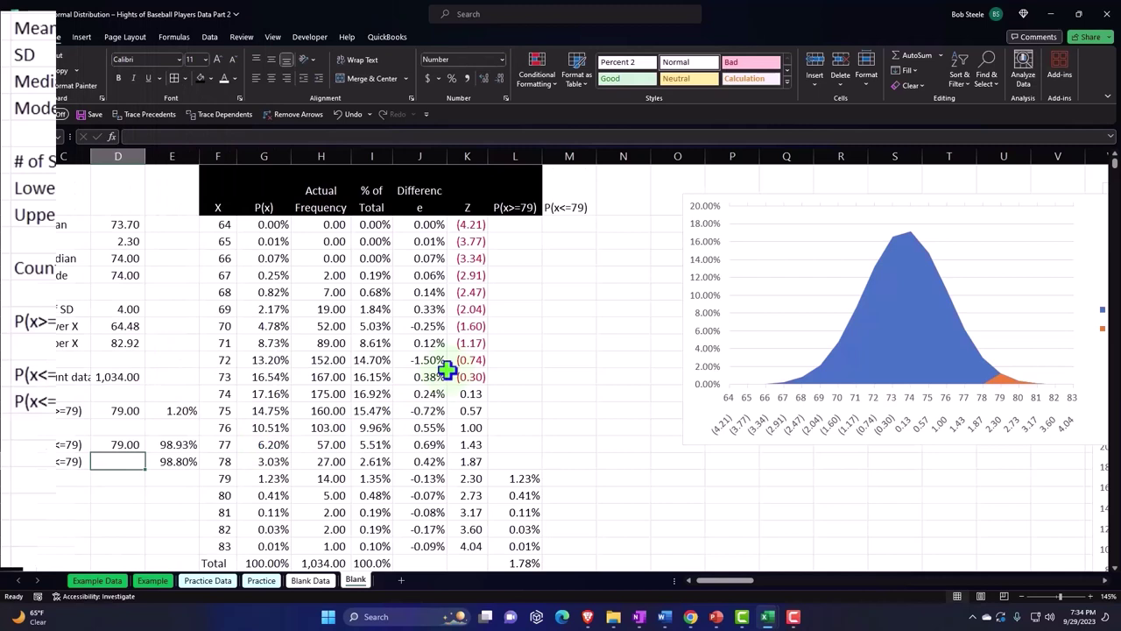
Style the M1 header with a black fill, white text and centered alignment.
left_click(549, 214)
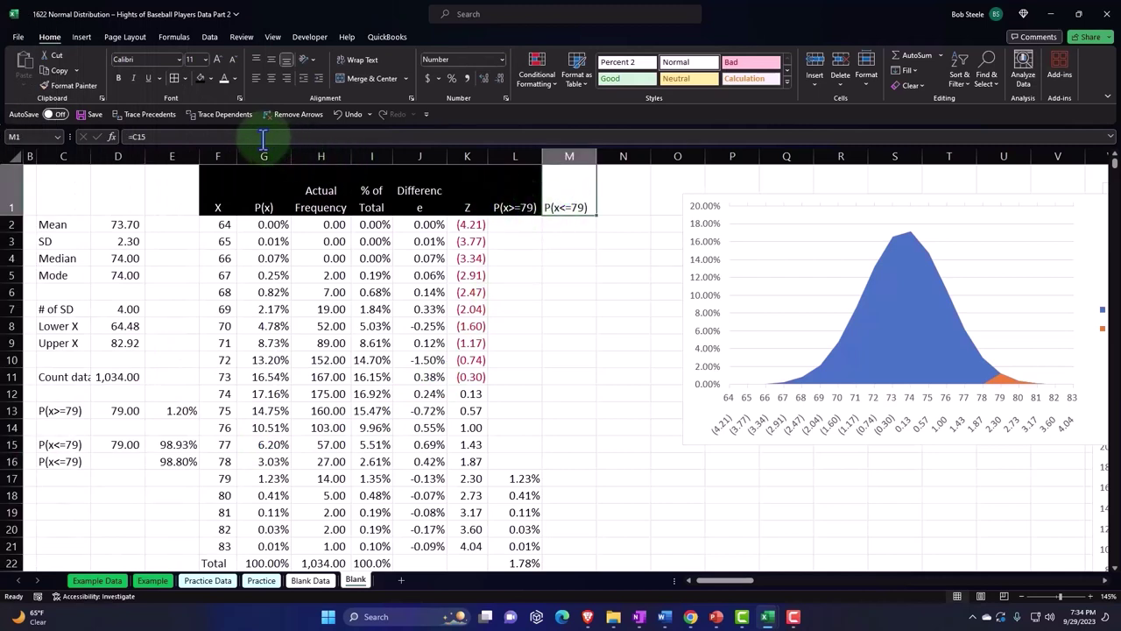
left_click(199, 77)
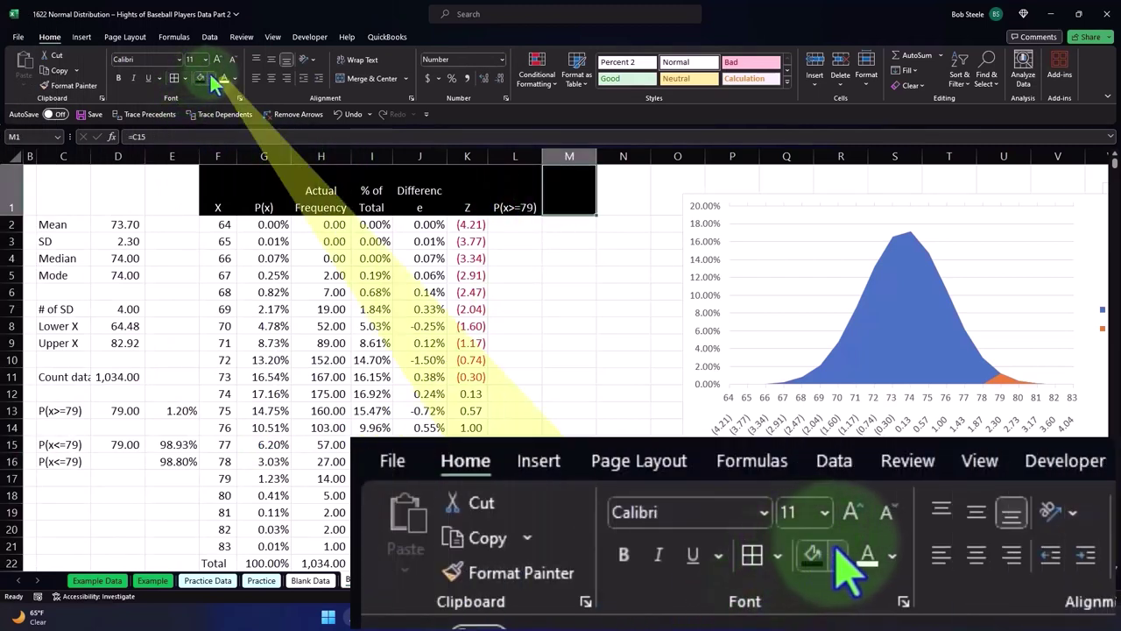
left_click(223, 77)
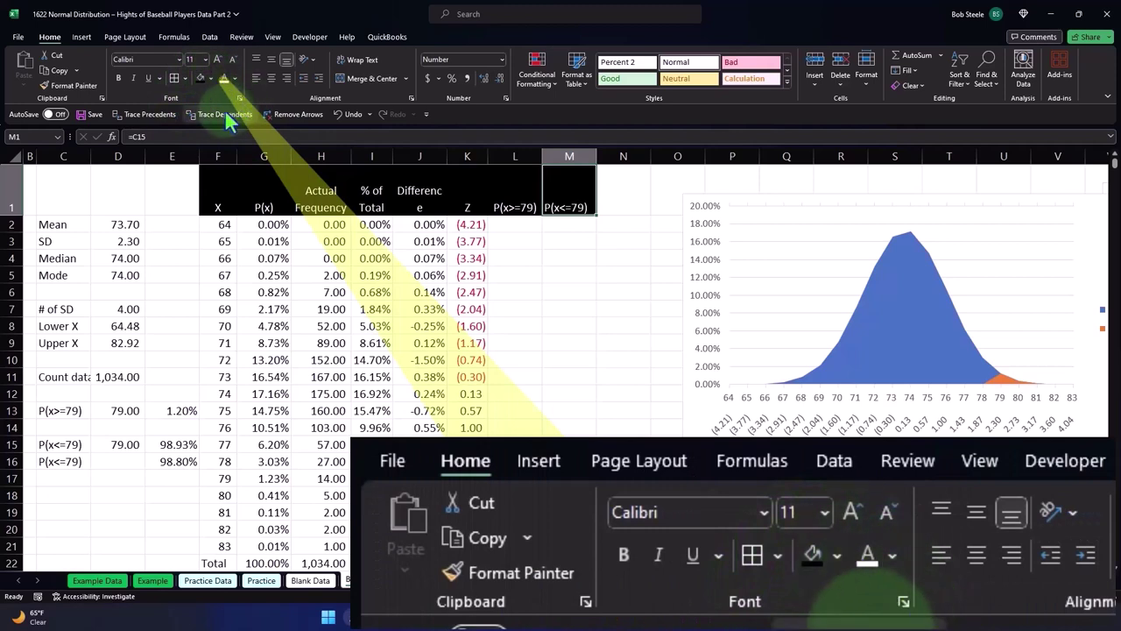
left_click(271, 79)
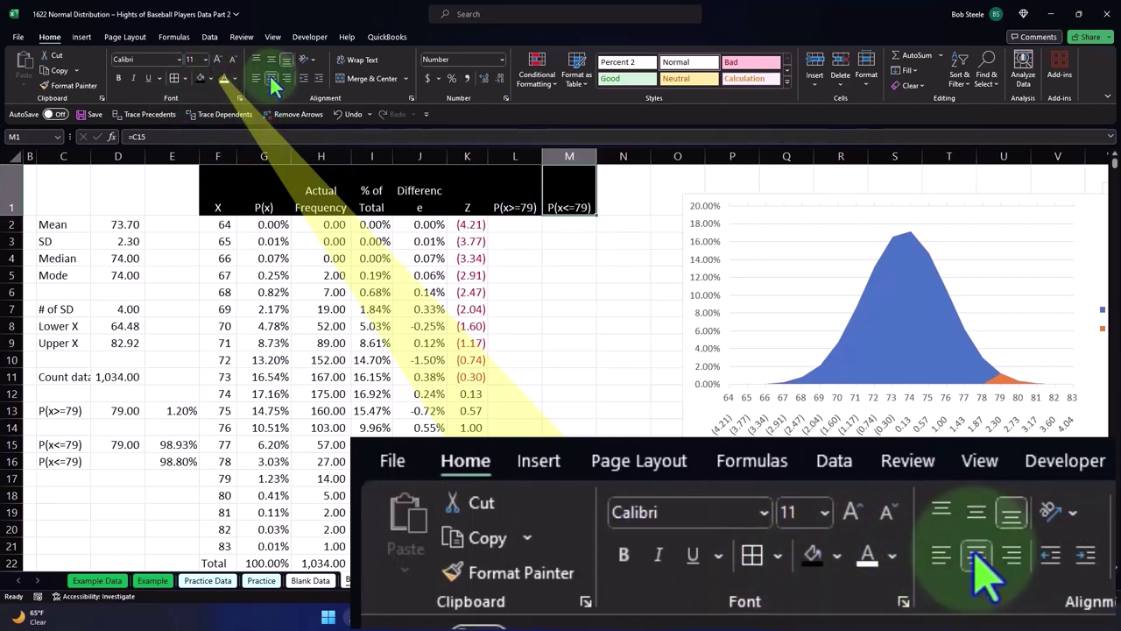
left_click(569, 275)
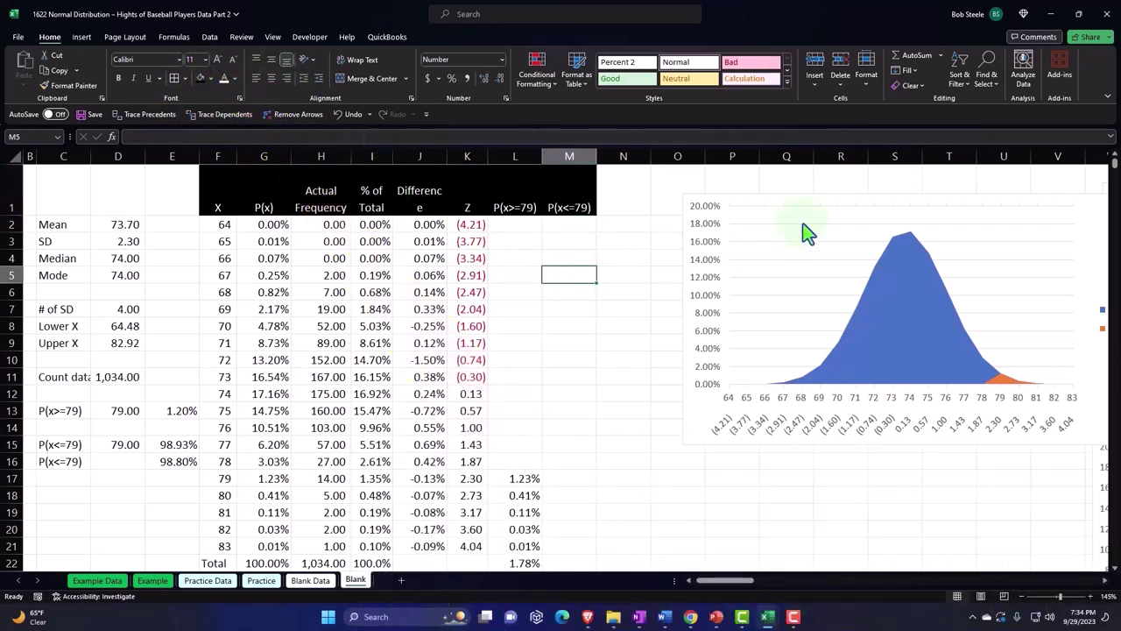
Drag the existing chart further down the sheet.
left_click_drag(807, 210, 826, 385)
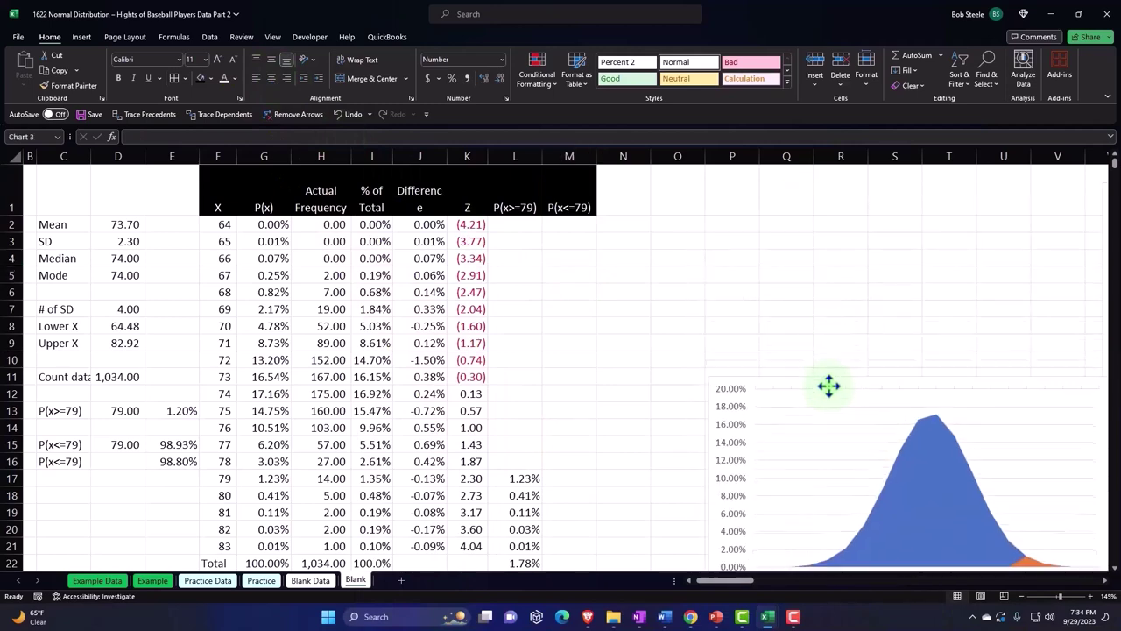
scroll(829, 325, "down", 2)
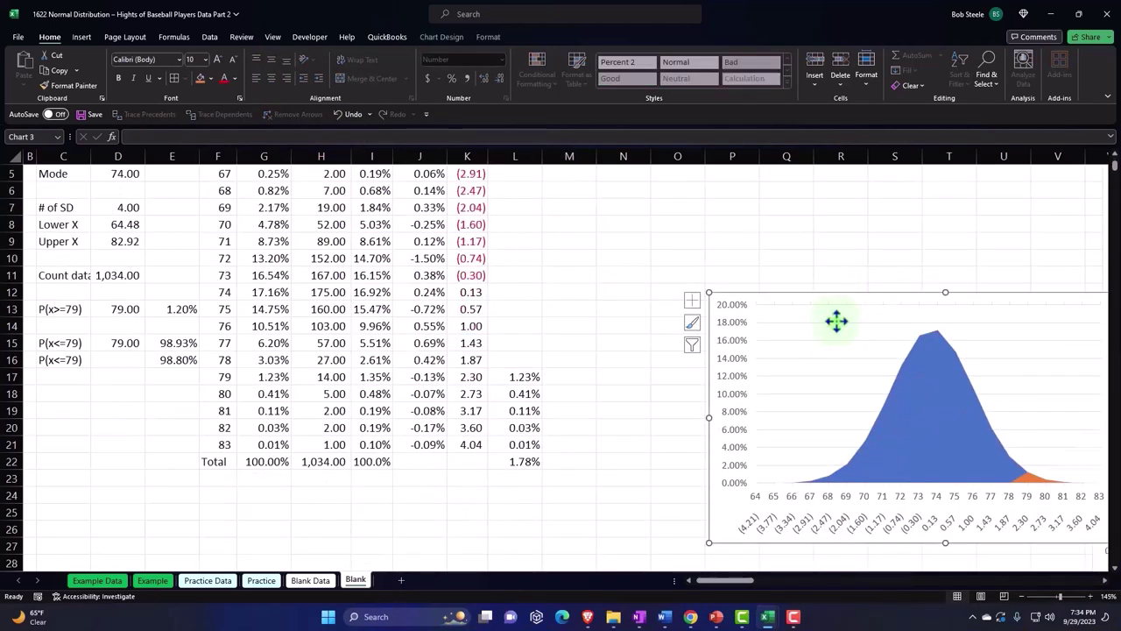
left_click_drag(836, 320, 829, 515)
scroll(810, 437, "up", 2)
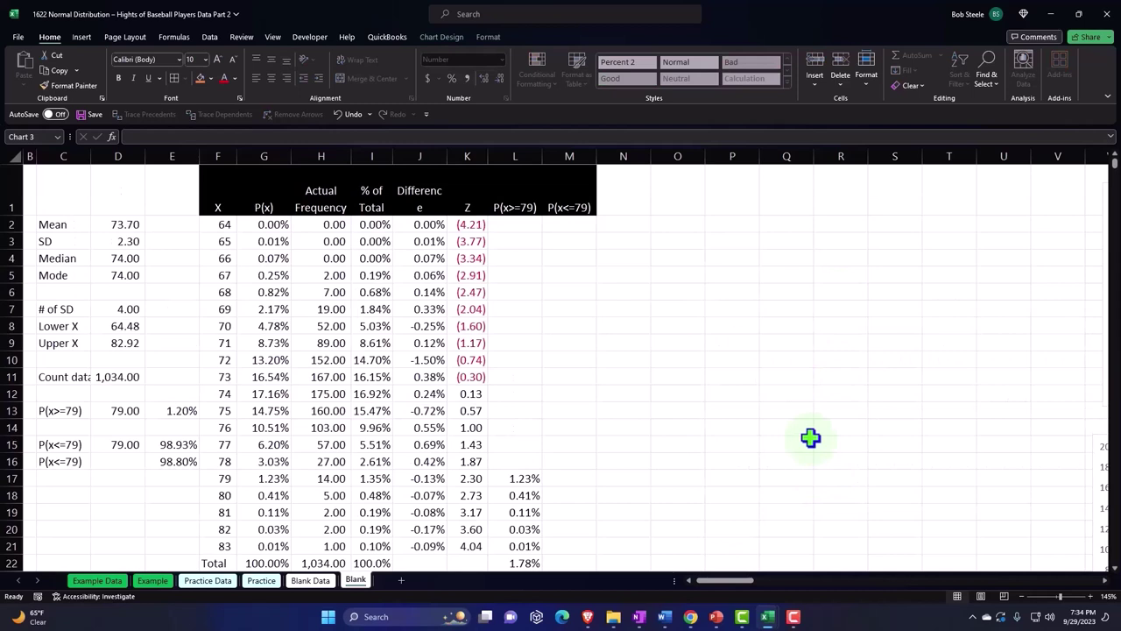
Insert a 2-D area chart of the P(x) values G1:G21, excluding the total row.
left_click(265, 199)
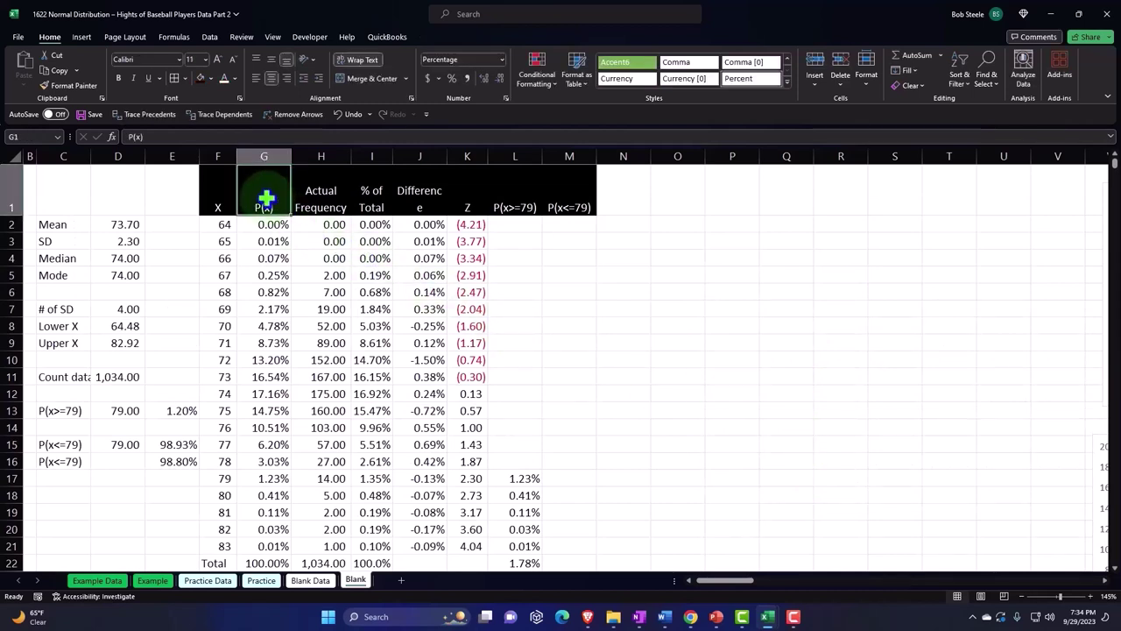
left_click_drag(265, 199, 264, 562)
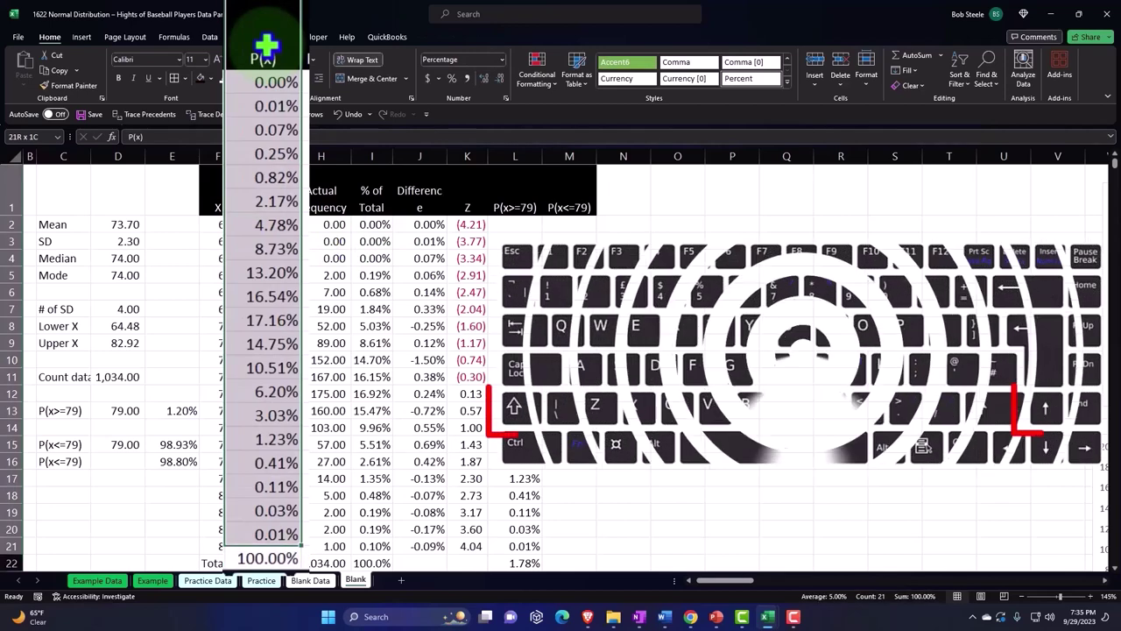
key("shift+Up")
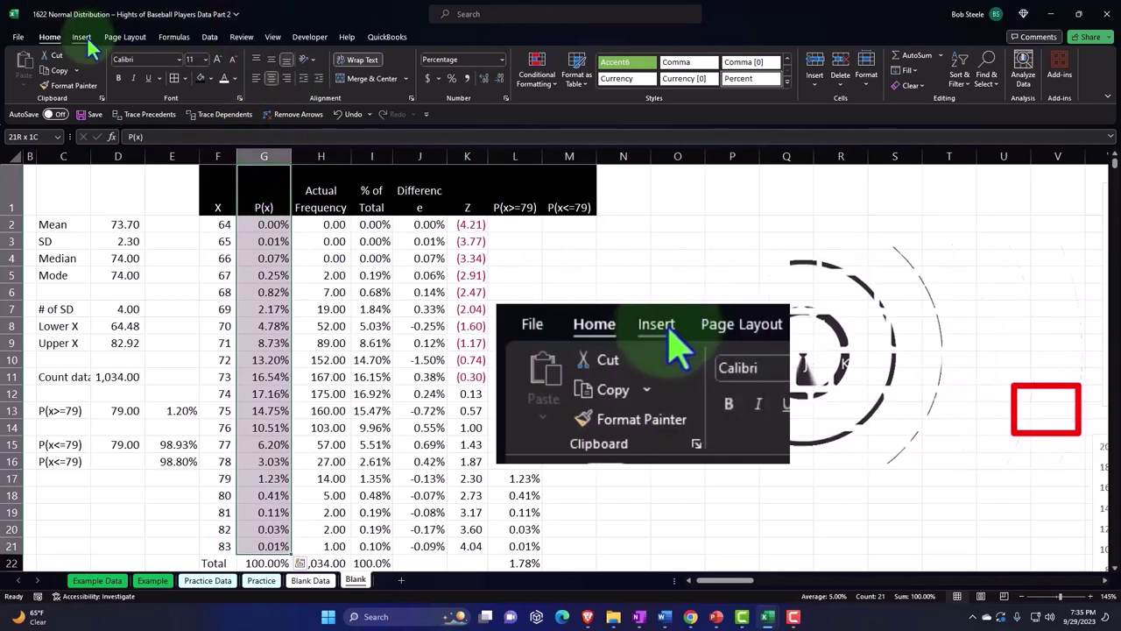
left_click(81, 37)
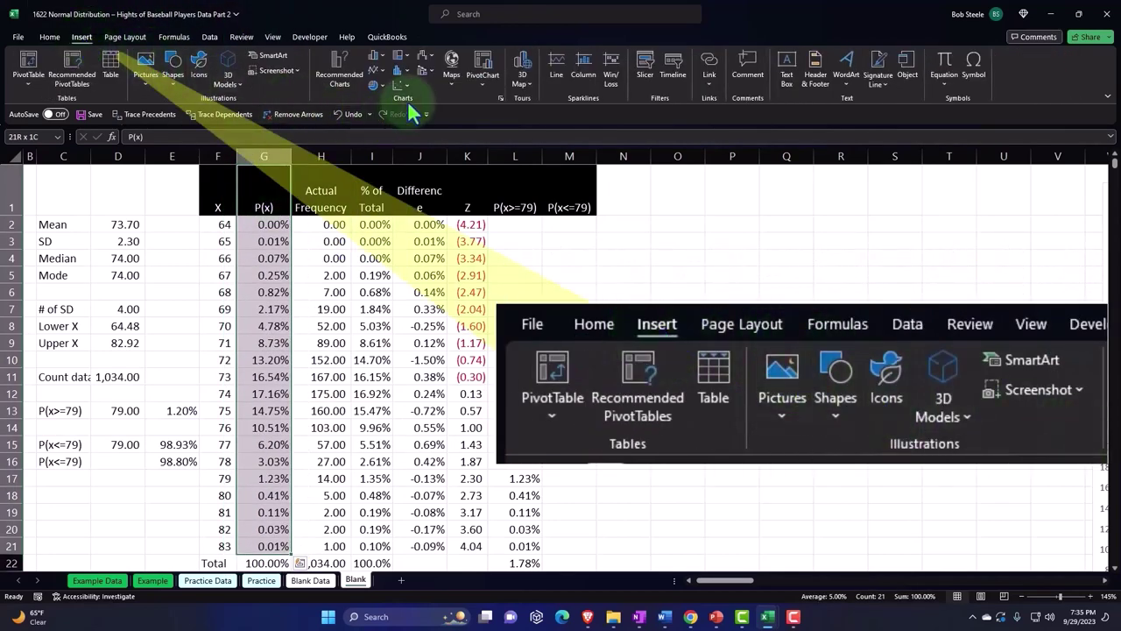
left_click(381, 71)
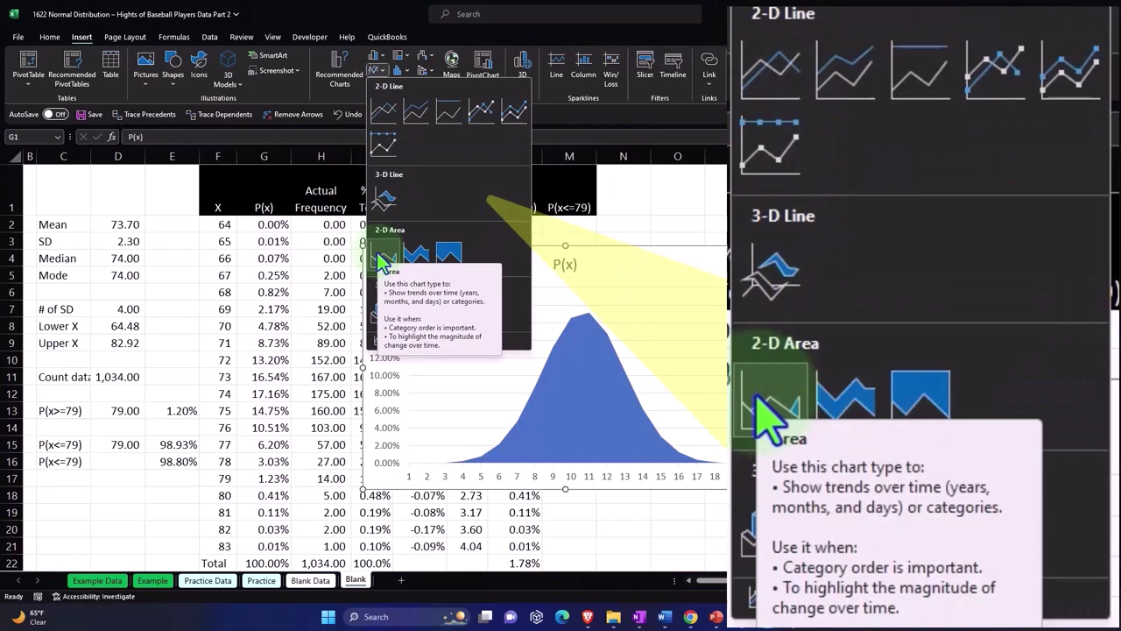
left_click(382, 260)
Move the chart beside the table, delete its title and enlarge it.
left_click_drag(388, 255, 750, 231)
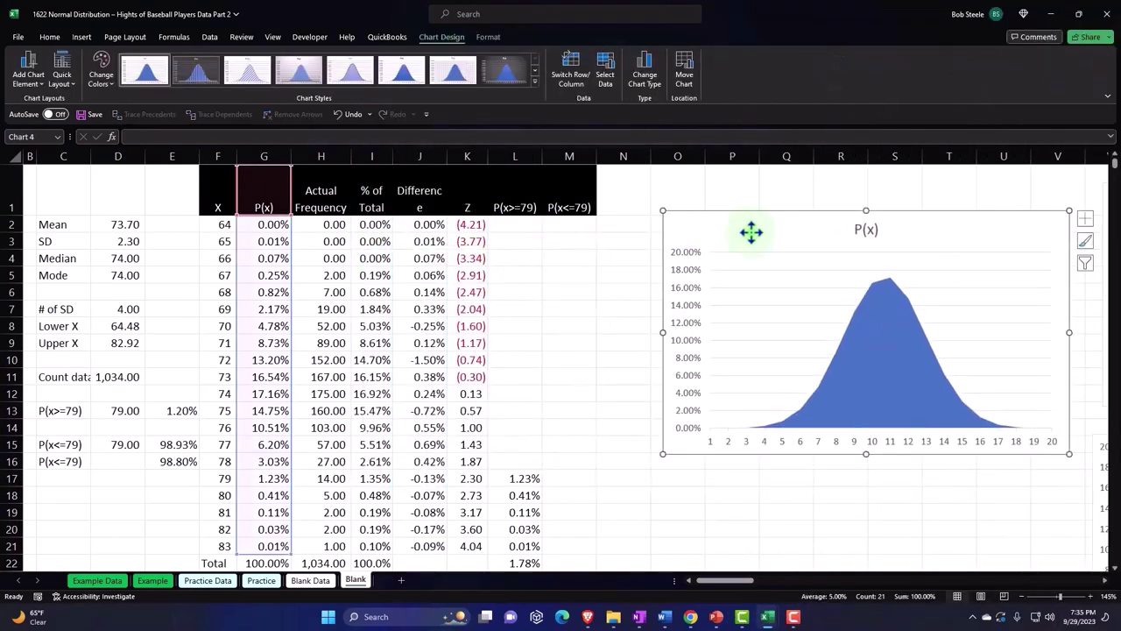
key("Delete")
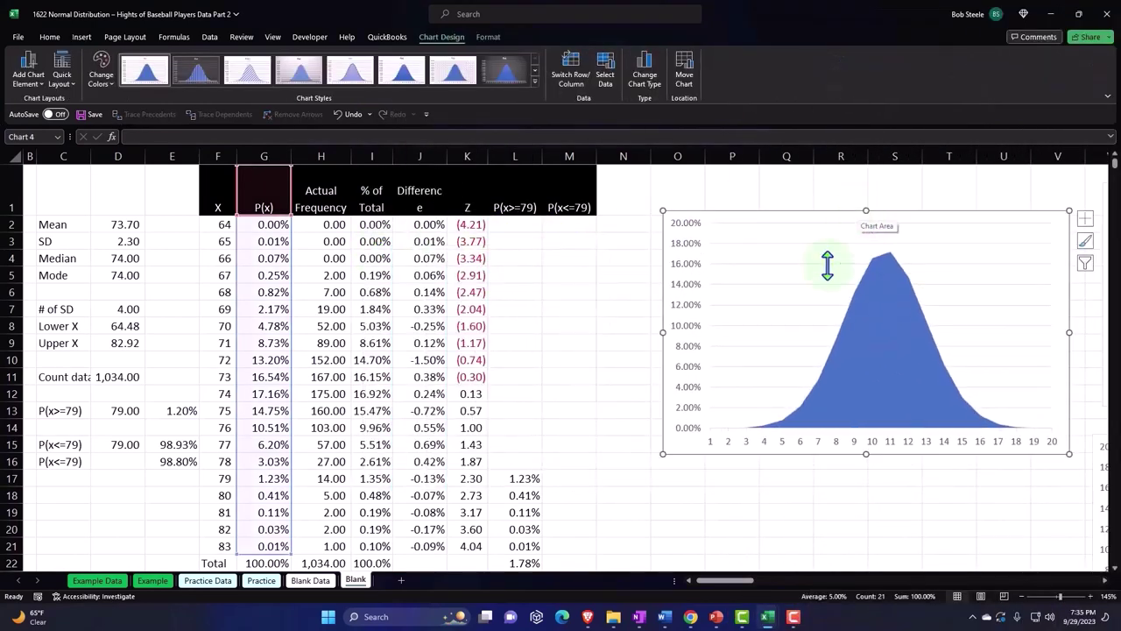
left_click_drag(663, 455, 628, 470)
left_click_drag(1067, 471, 1107, 491)
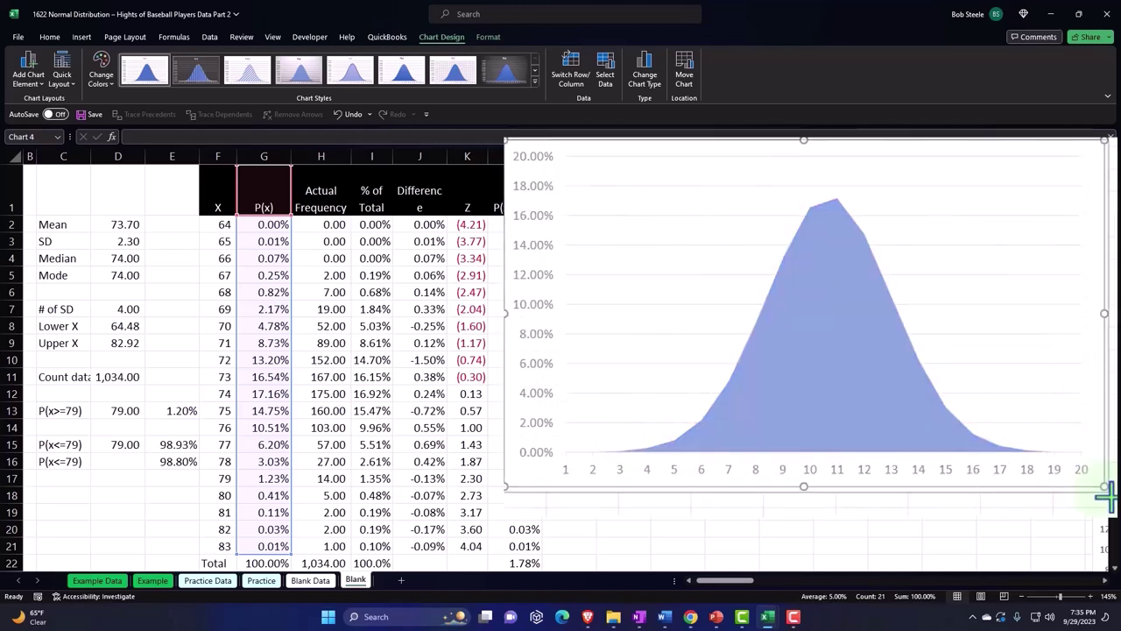
Set the area chart's horizontal axis labels to F2:F21 so it reads 64 to 83.
left_click(784, 481)
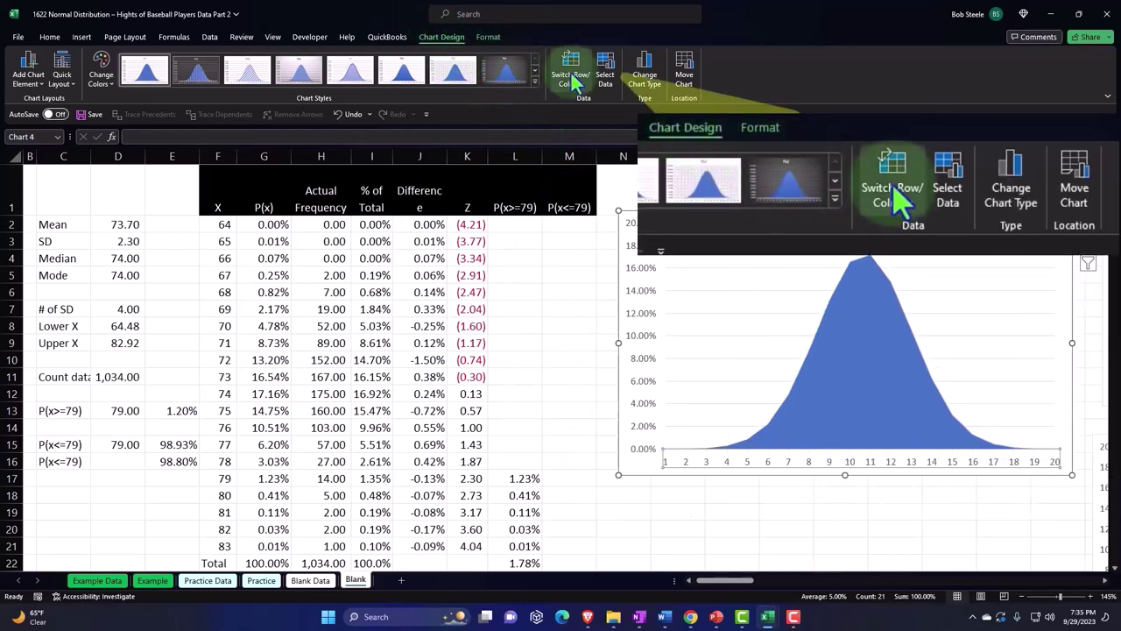
left_click(605, 75)
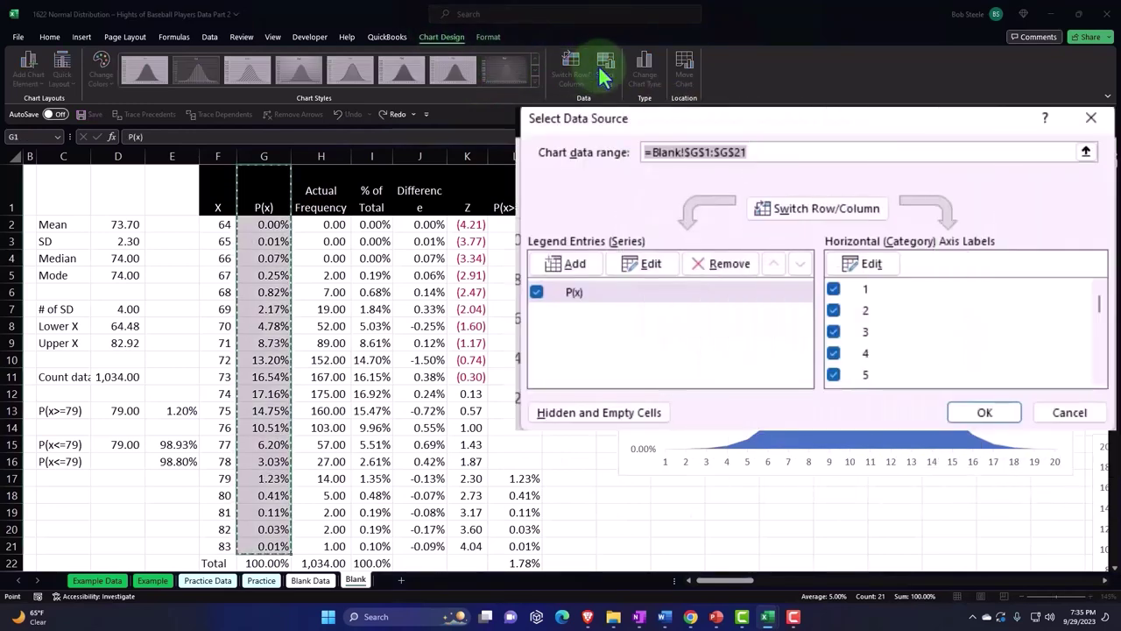
left_click(879, 272)
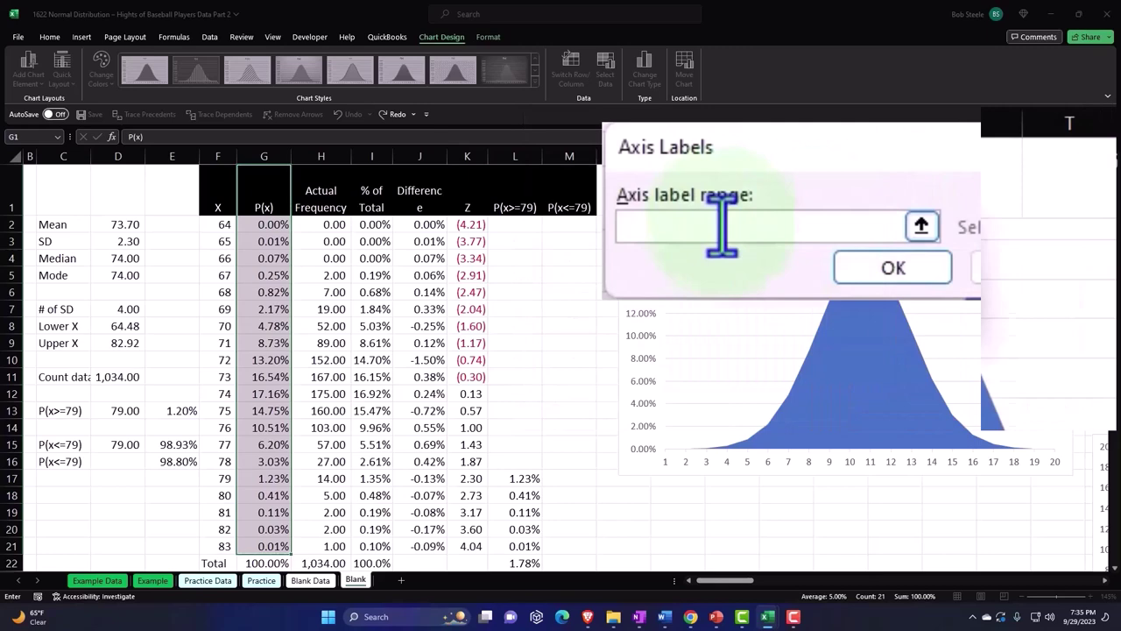
left_click(222, 223)
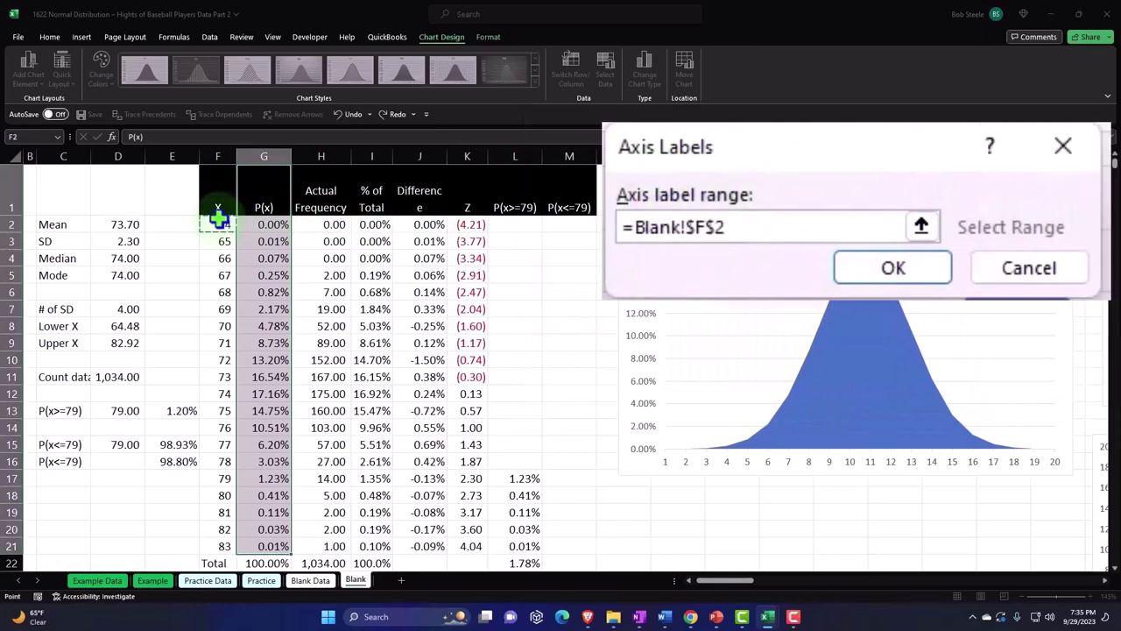
key("ctrl+shift+Down")
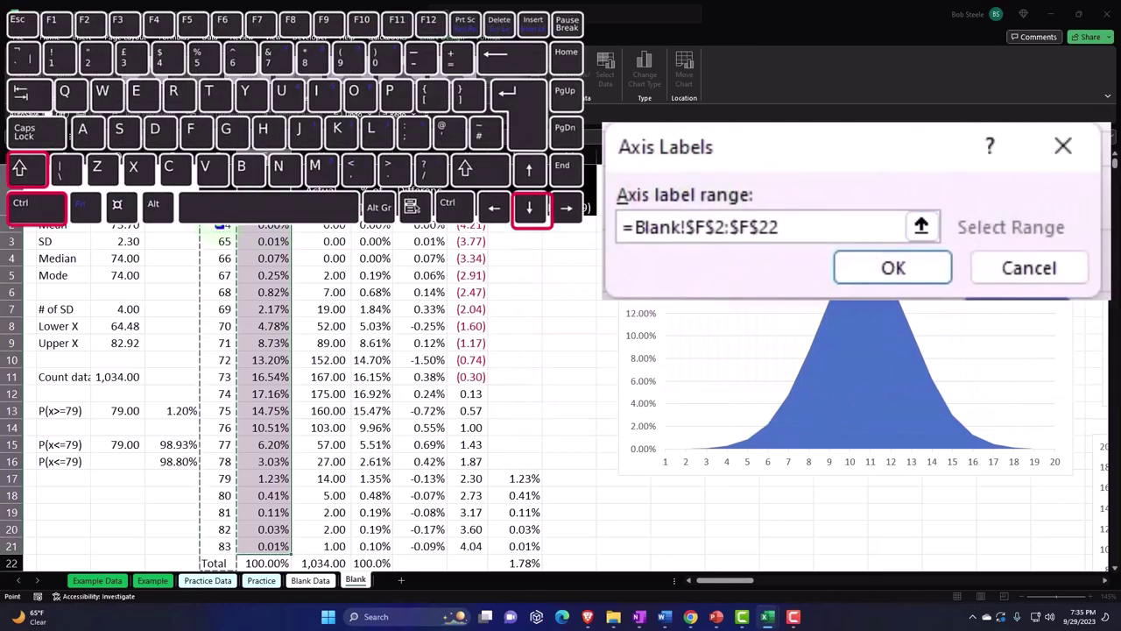
key("shift+Up")
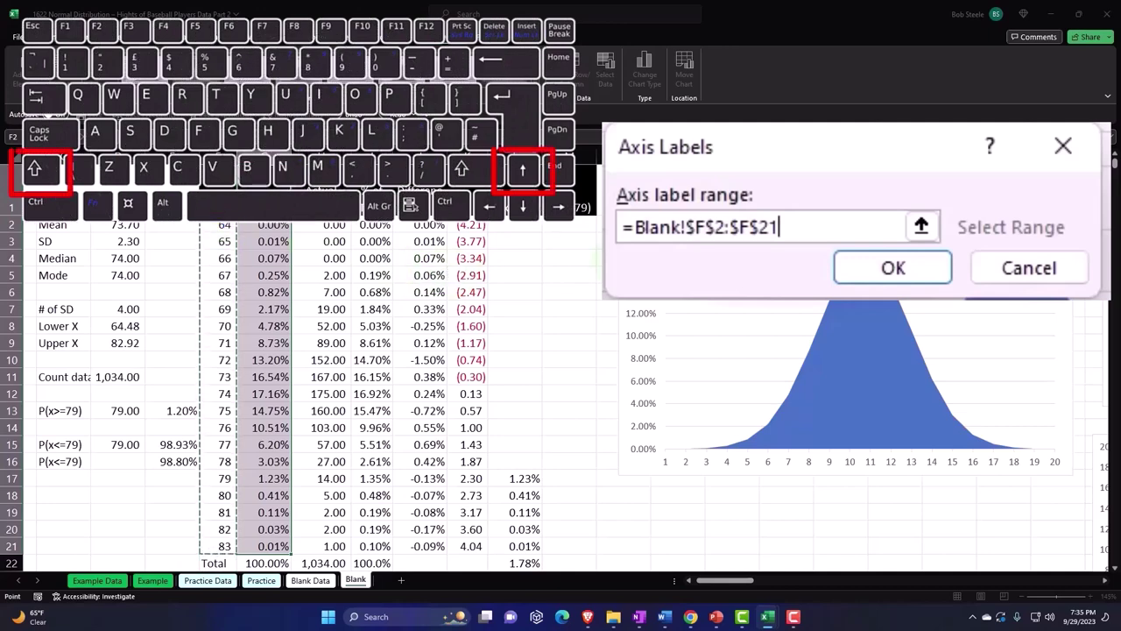
left_click(814, 260)
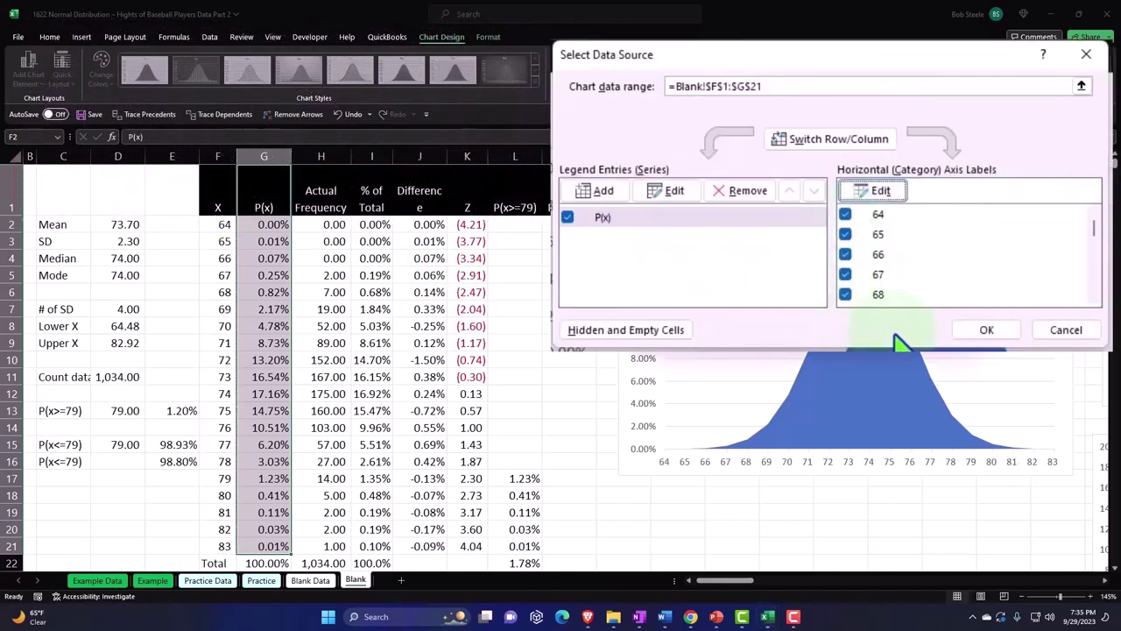
left_click(979, 333)
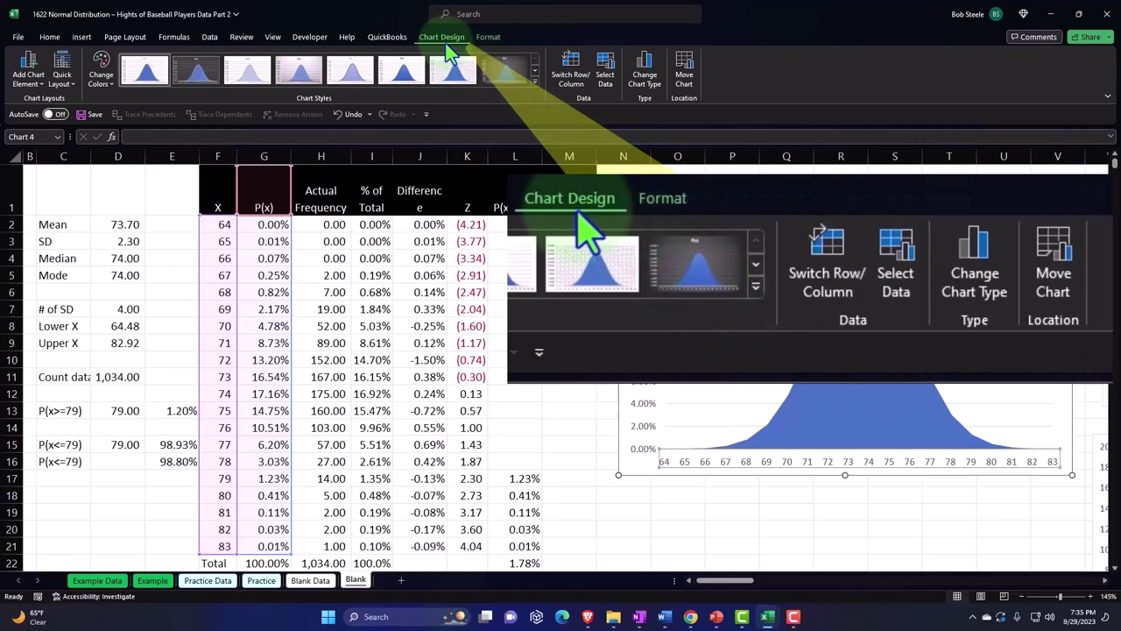
Add a new chart series named from the P(x<=79) header in M1.
left_click(605, 72)
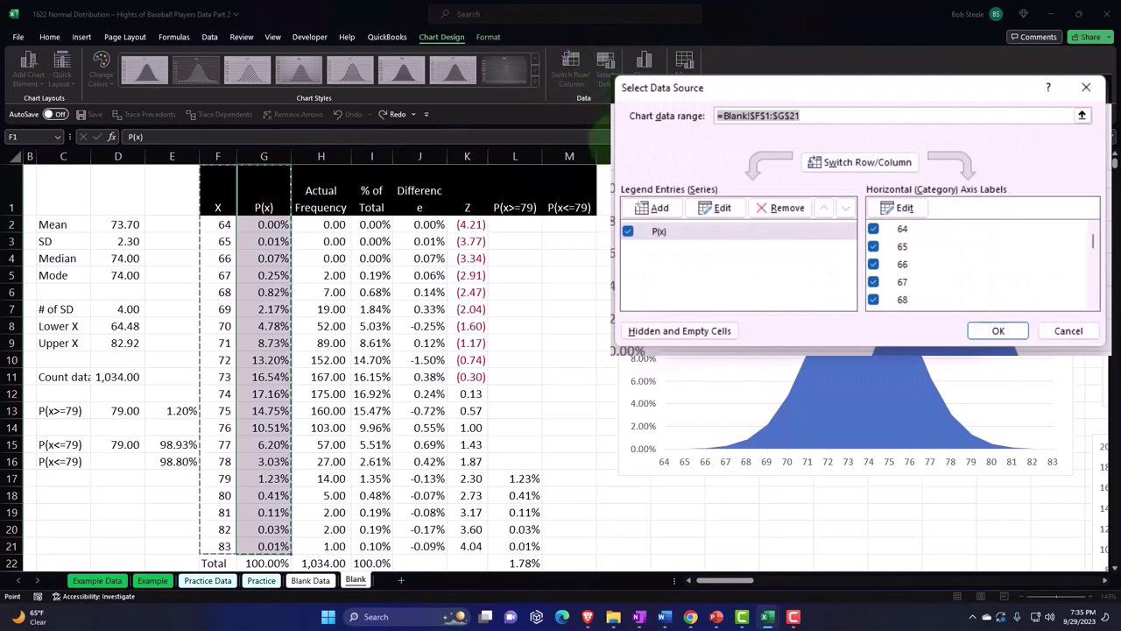
left_click(669, 214)
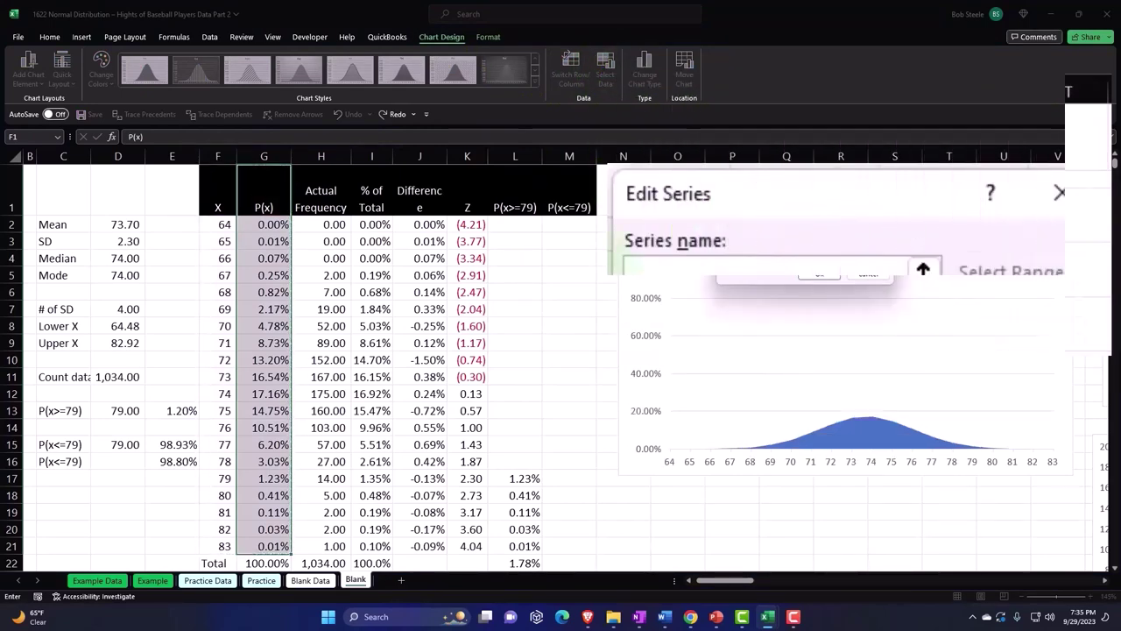
left_click(579, 205)
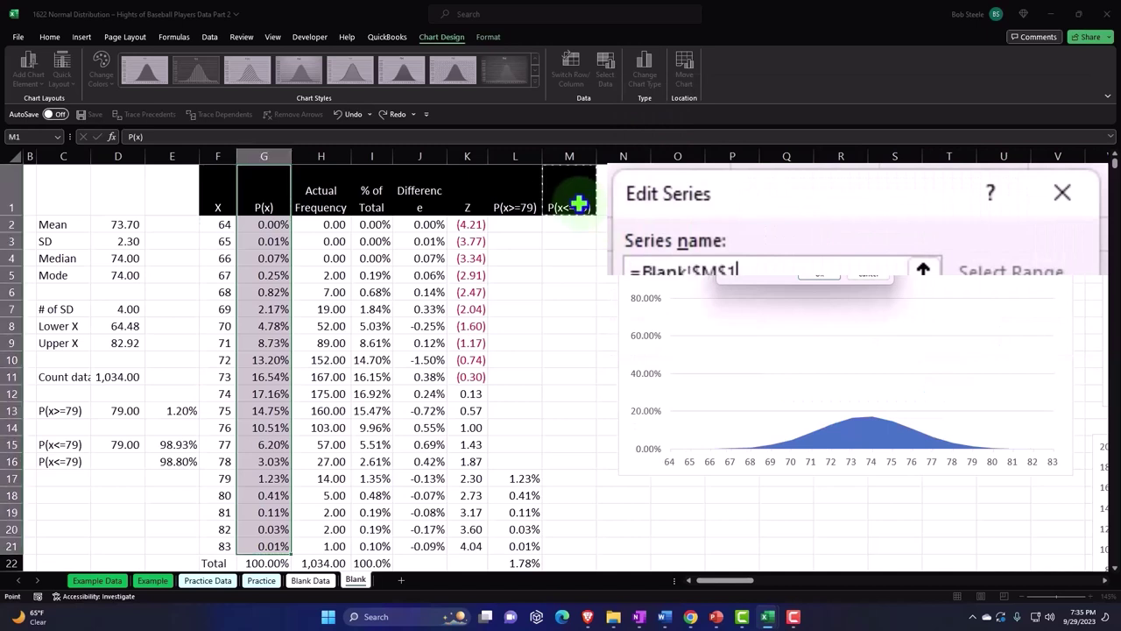
key("Tab")
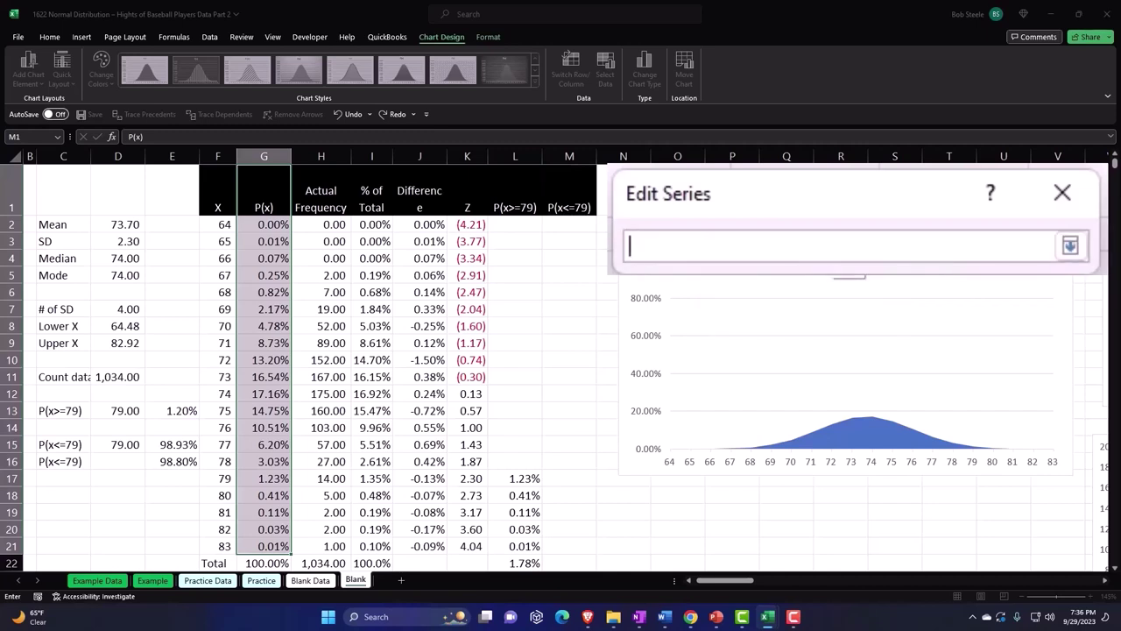
Set the new series values to M2:M21 and apply the data source changes.
left_click(571, 224)
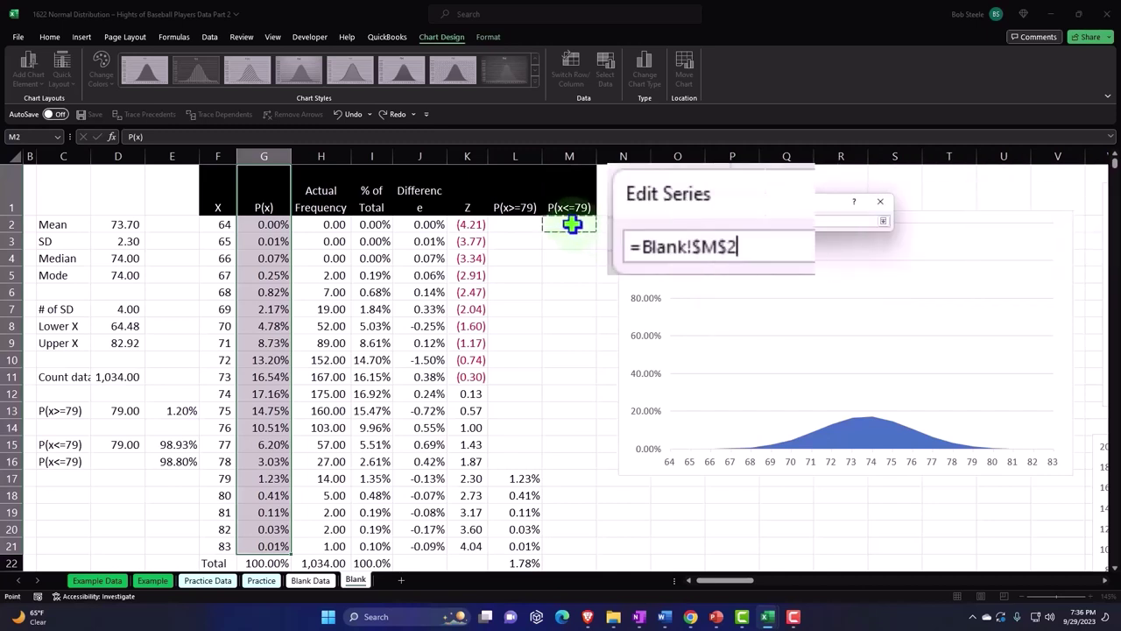
key("ctrl+shift+Down")
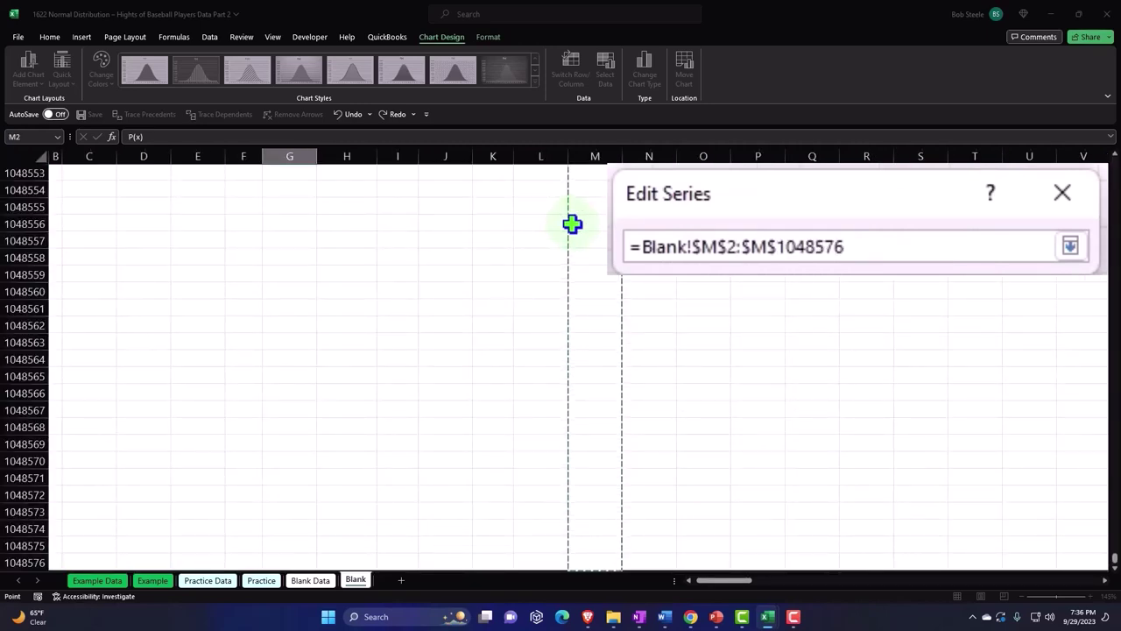
key("ctrl+Up")
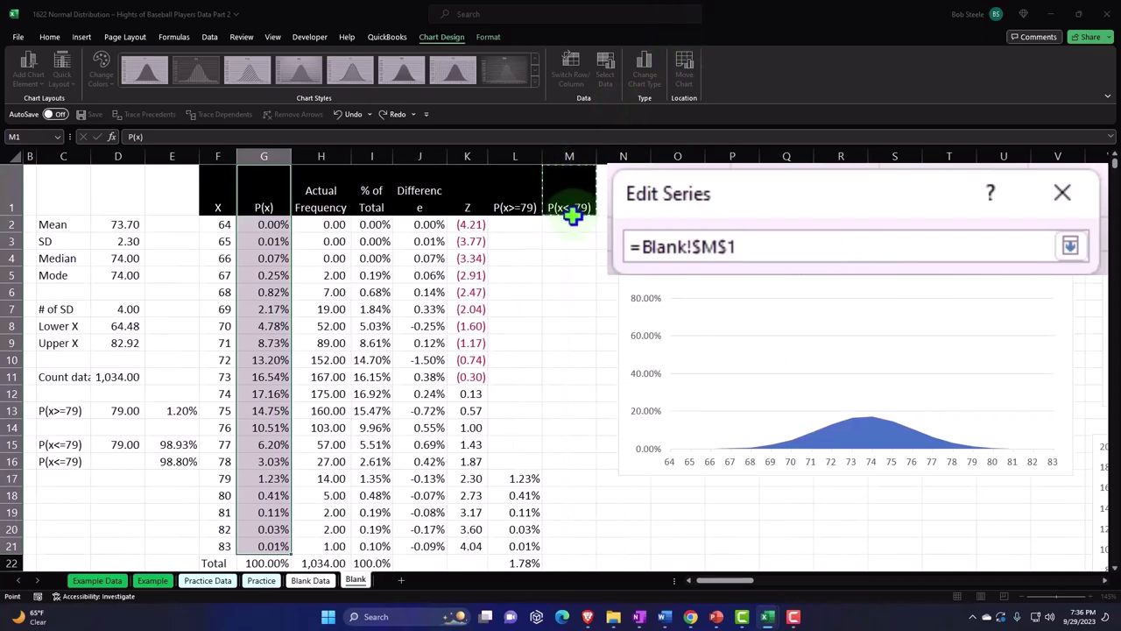
left_click_drag(571, 219, 567, 494)
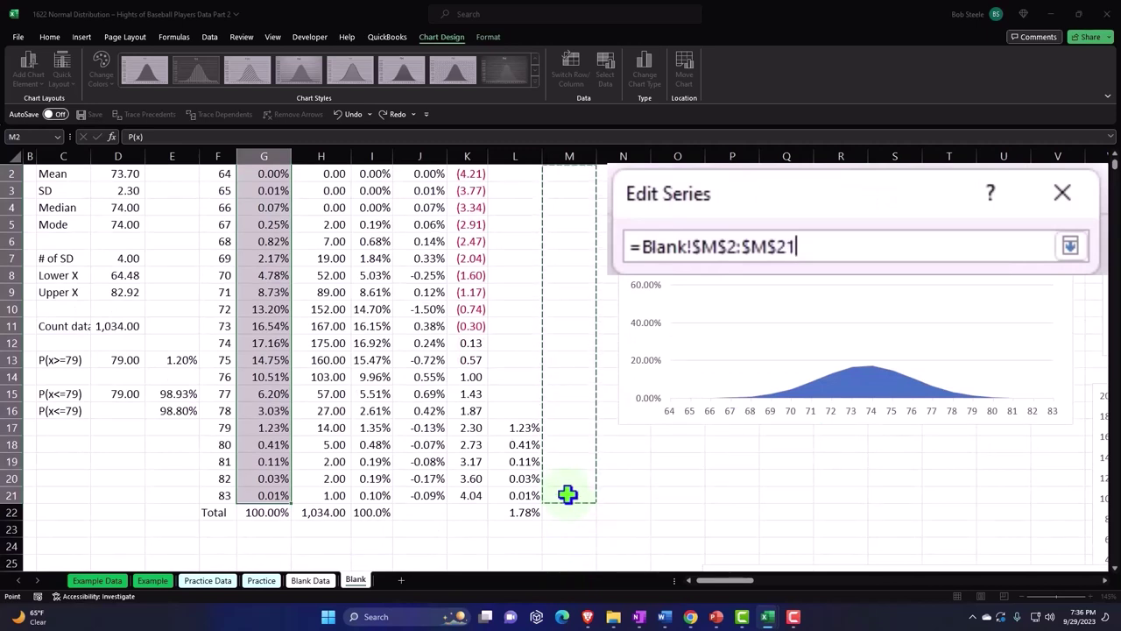
left_click_drag(567, 494, 568, 493)
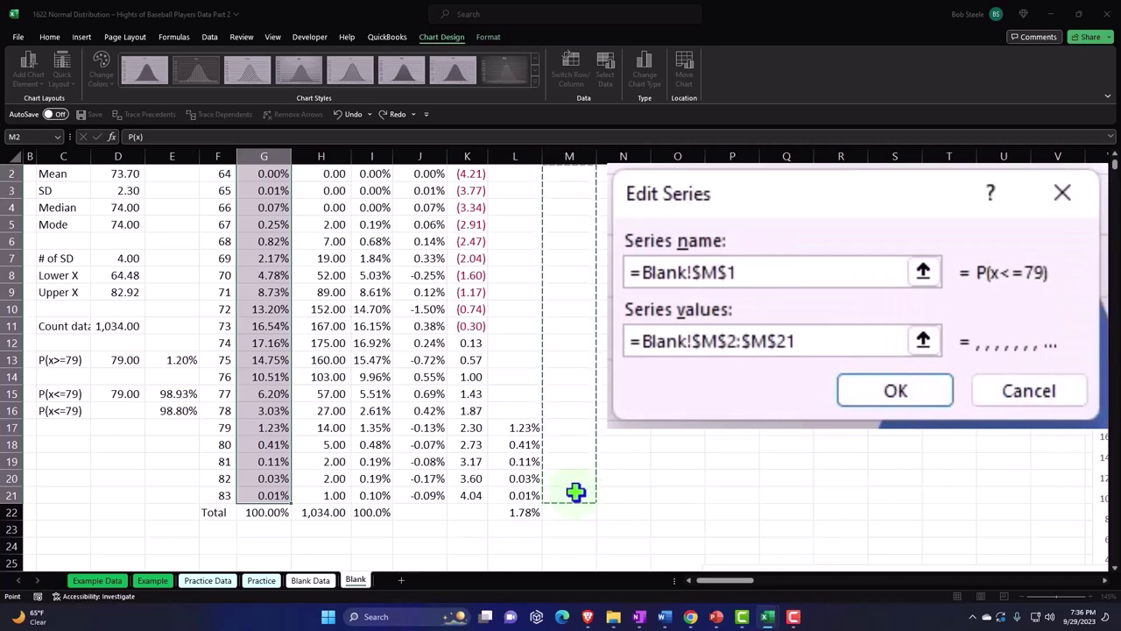
left_click(895, 391)
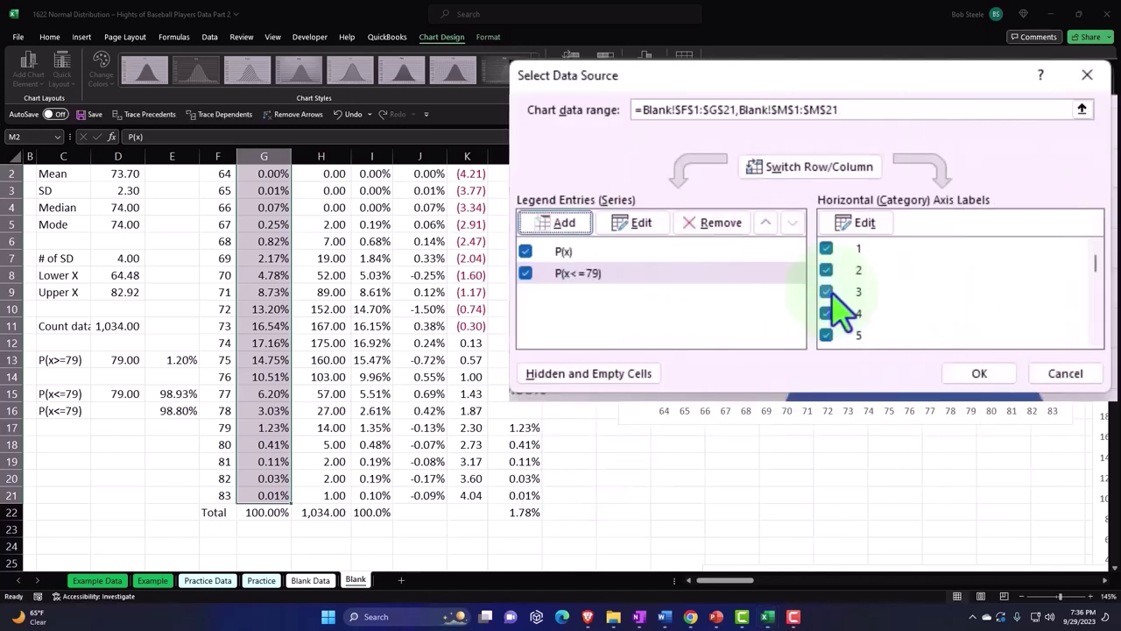
left_click(976, 375)
left_click(563, 358)
scroll(563, 357, "up", 1)
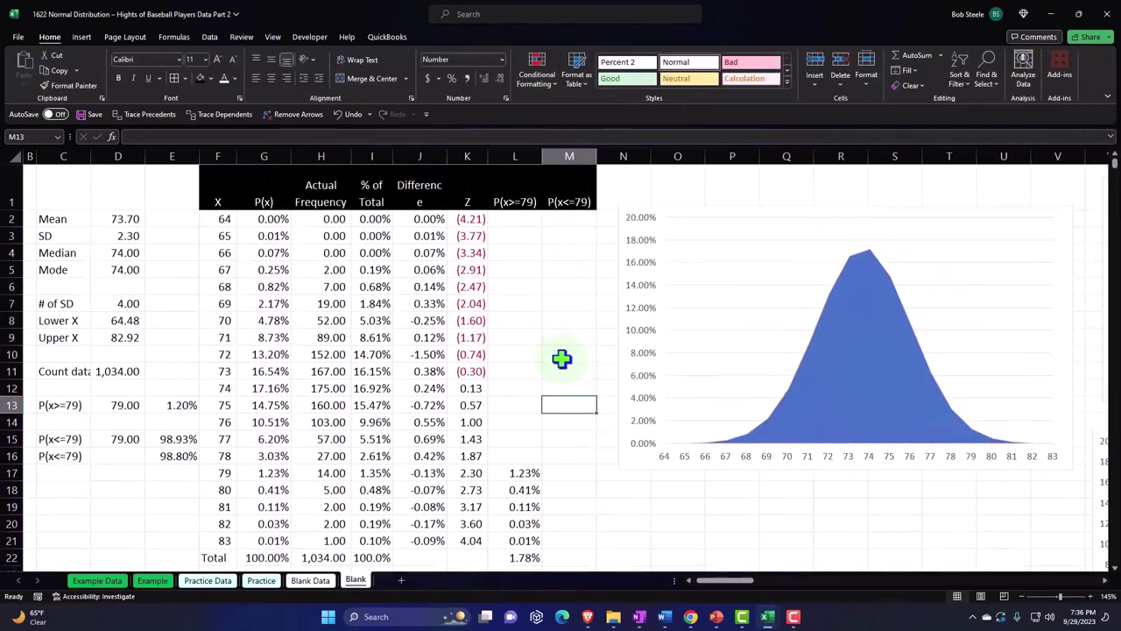
left_click(575, 227)
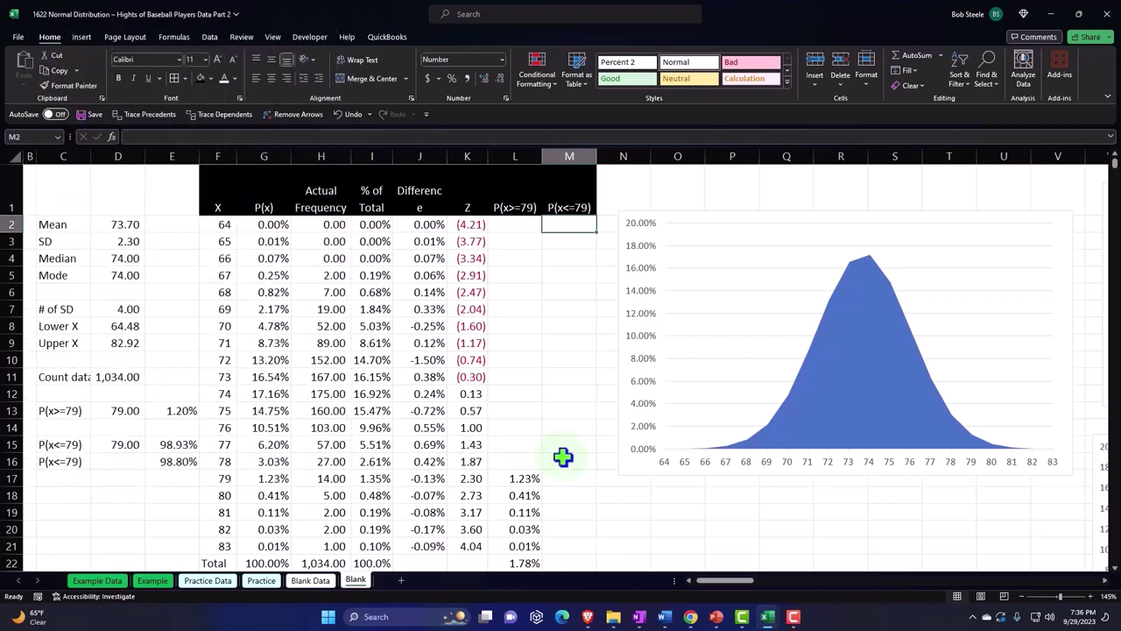
left_click_drag(223, 480, 221, 224)
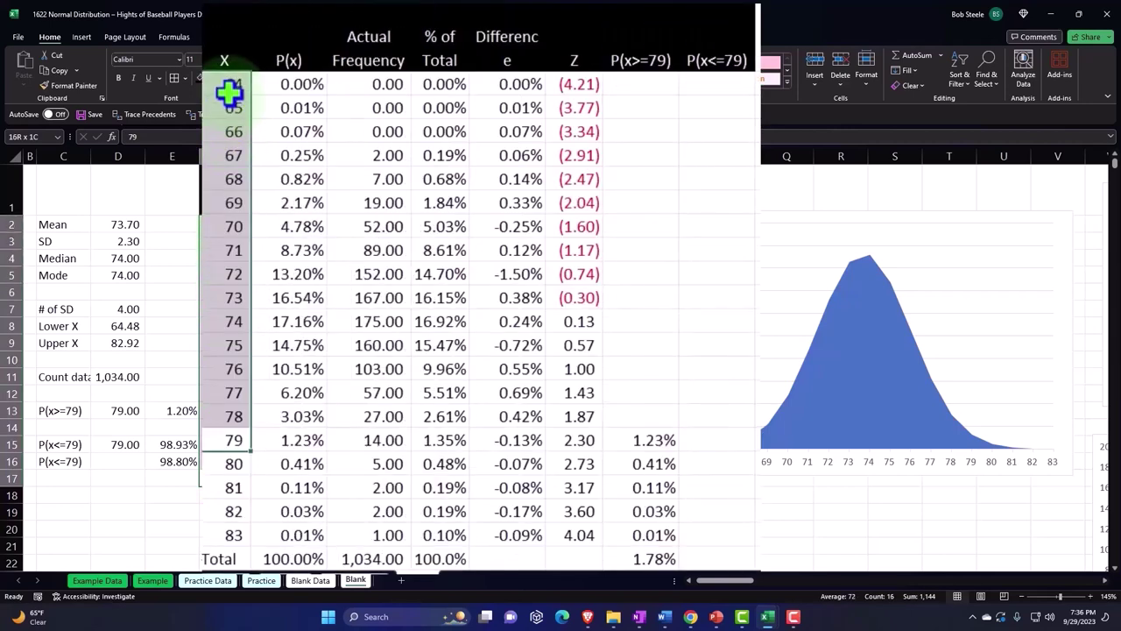
left_click_drag(230, 92, 230, 94)
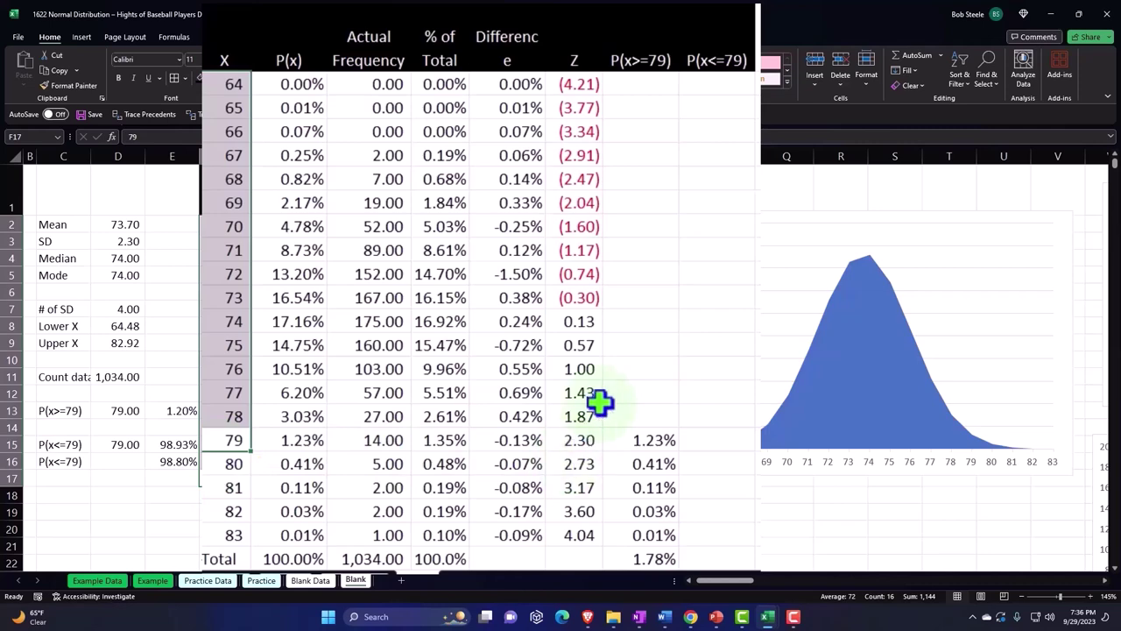
left_click_drag(298, 437, 298, 84)
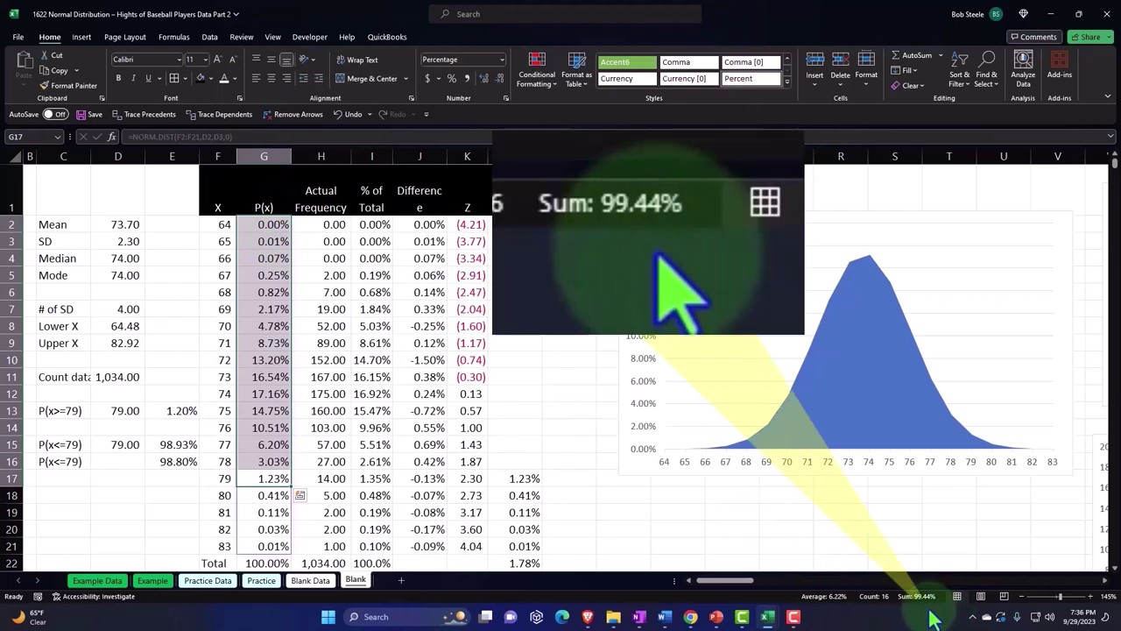
left_click(571, 225)
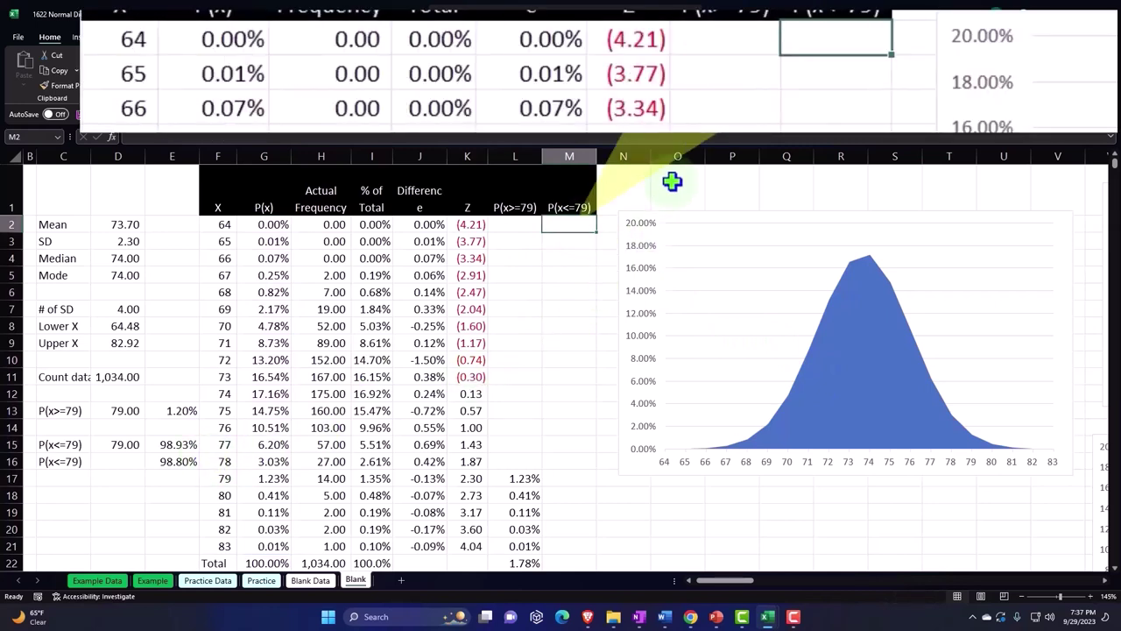
Enter =IF(F2<=D15,G2,"") in M2 to return P(x) only up to the cutoff.
type("=if")
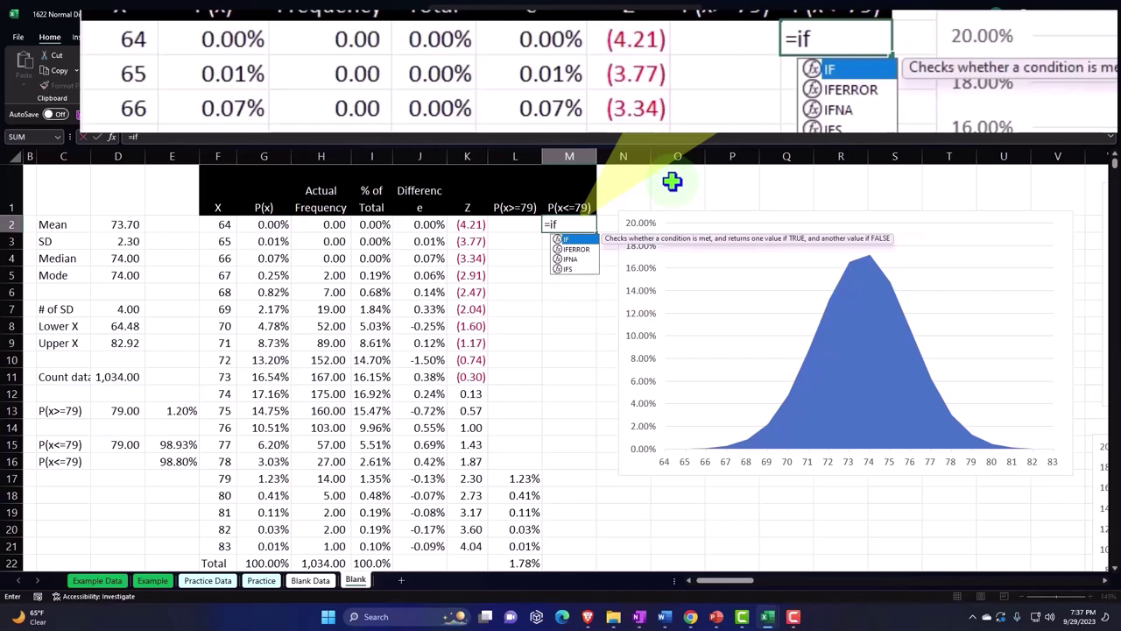
type("(")
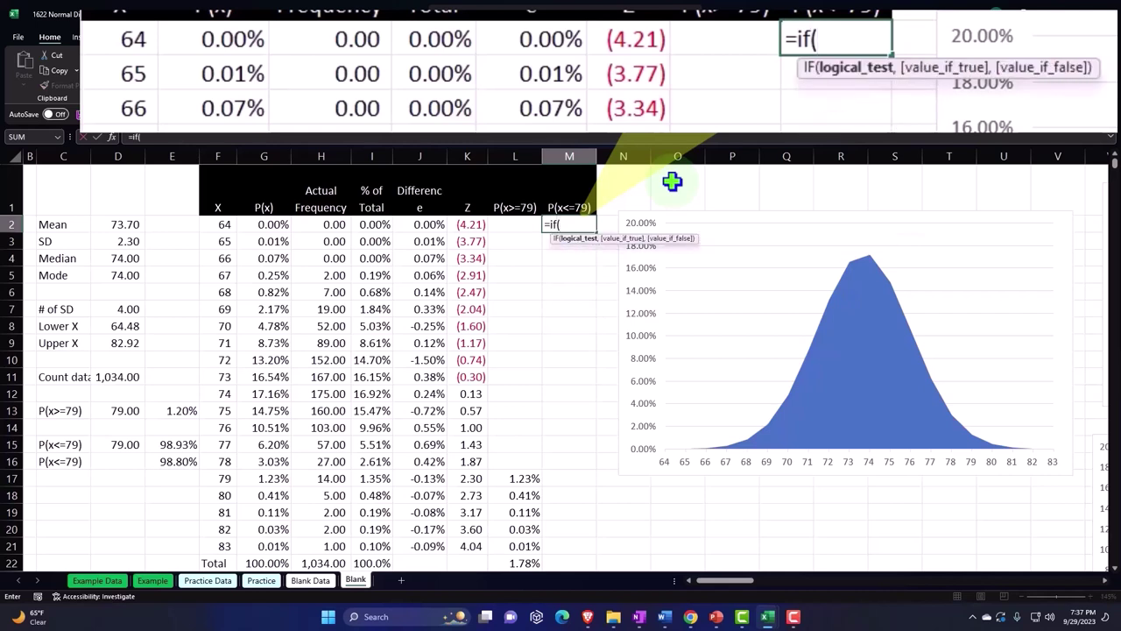
left_click(221, 227)
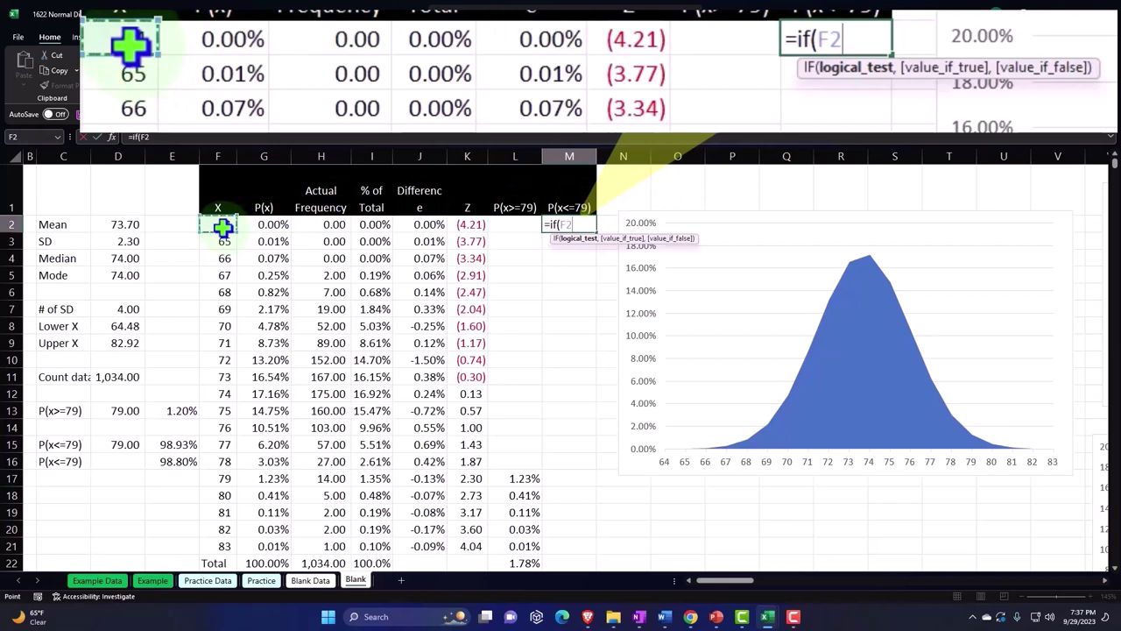
type("<")
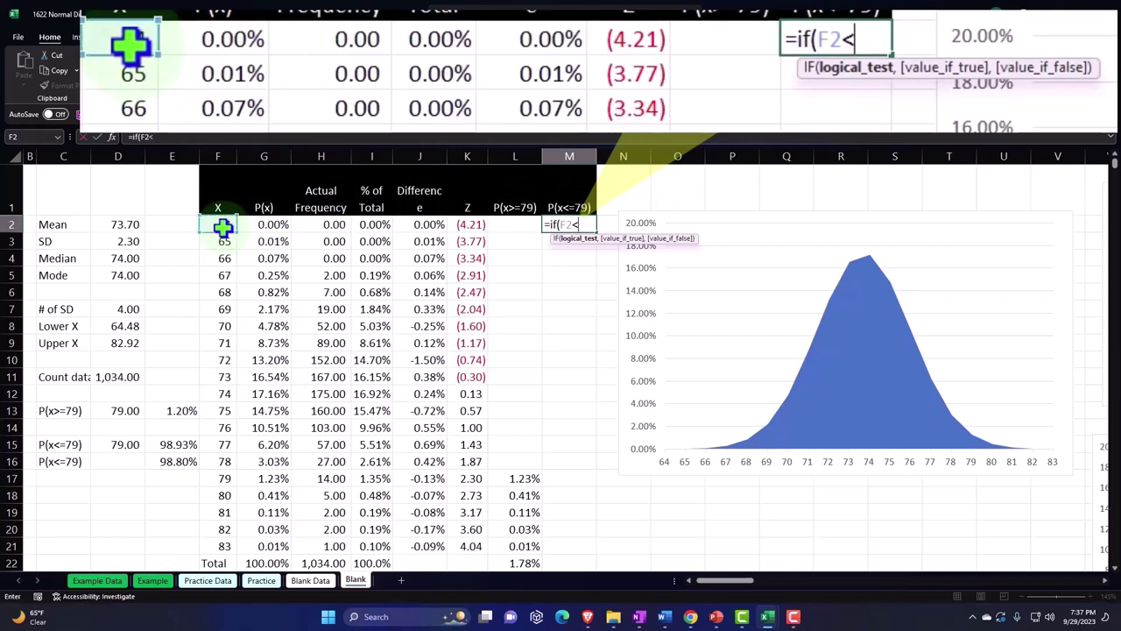
type("=")
left_click(121, 446)
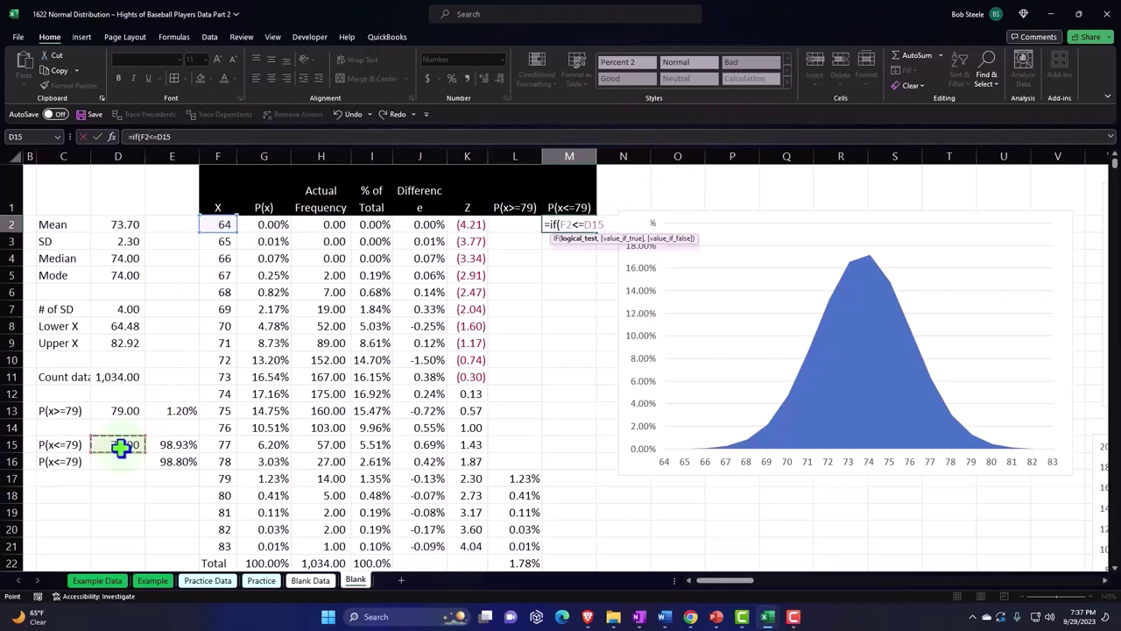
type(",")
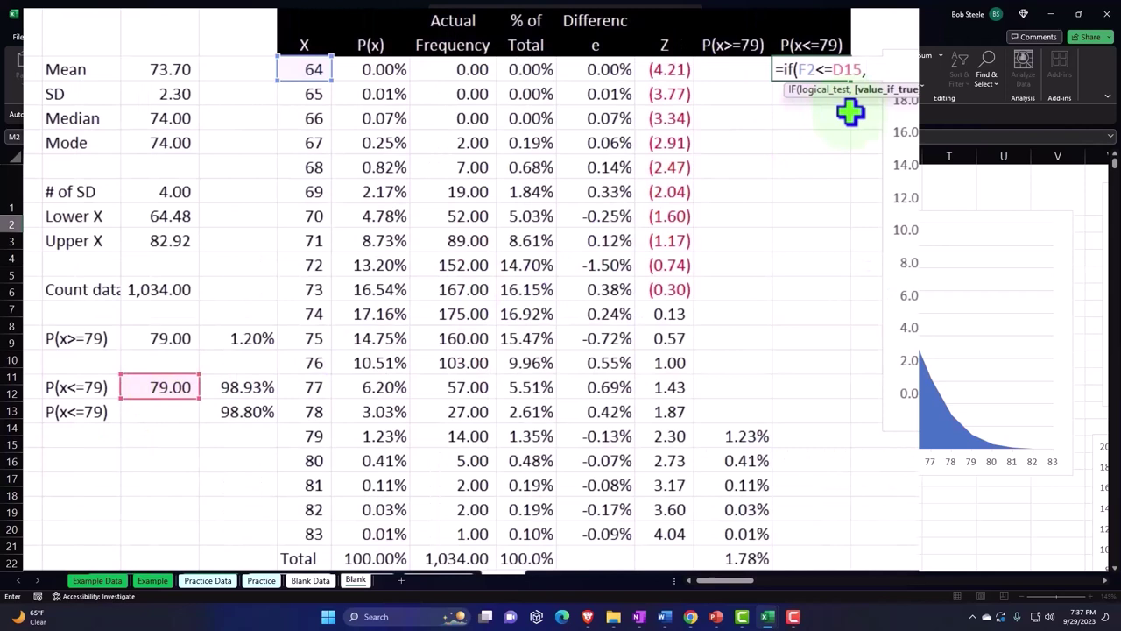
left_click(381, 71)
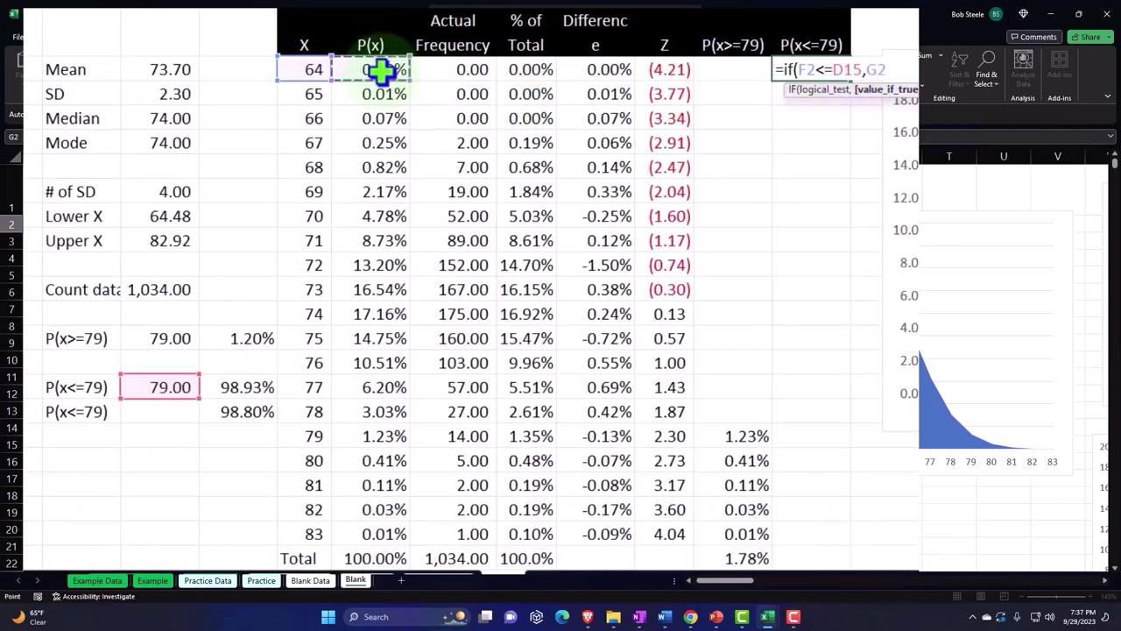
type(",")
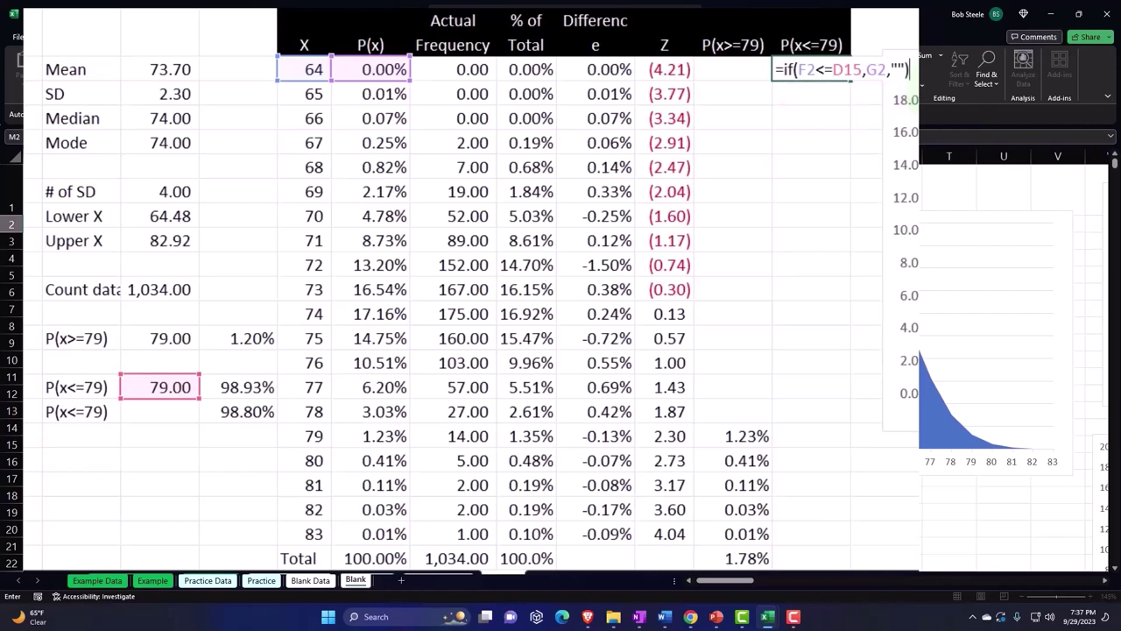
key("Return")
left_click(802, 70)
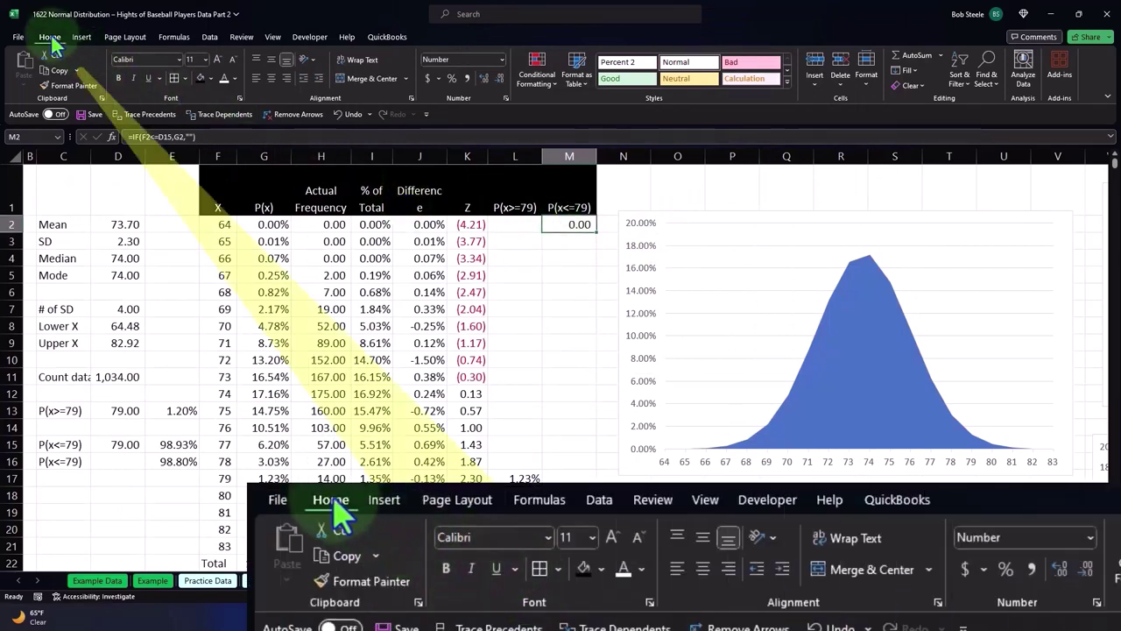
Format M2 as a percentage with two decimals and fill it down column M.
left_click(452, 77)
left_click(484, 78)
left_click(483, 78)
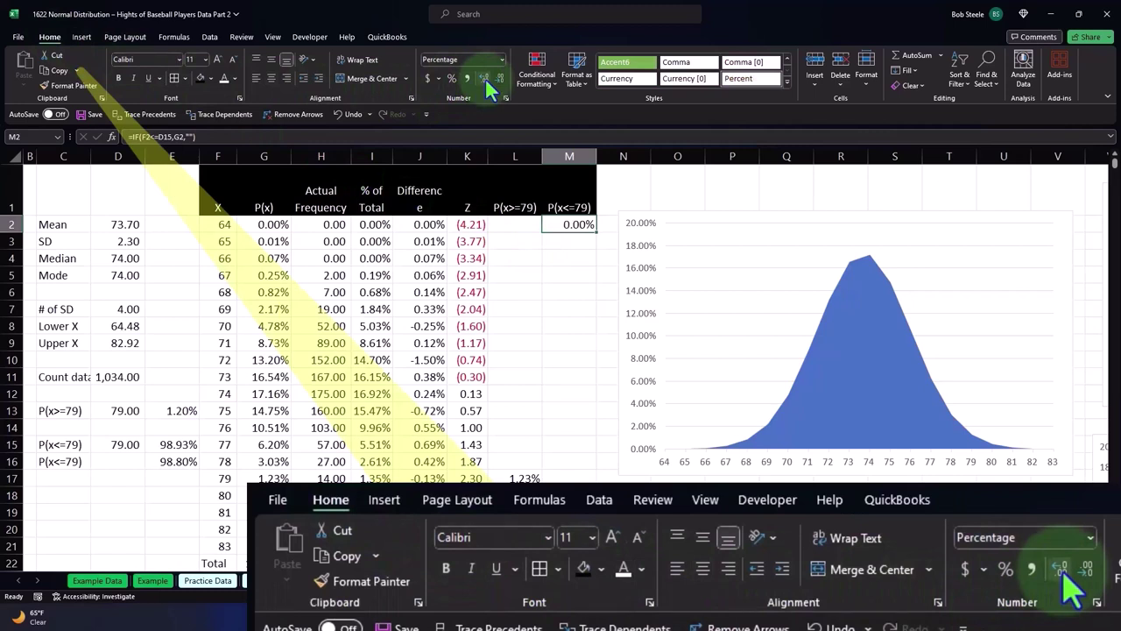
double_click(596, 232)
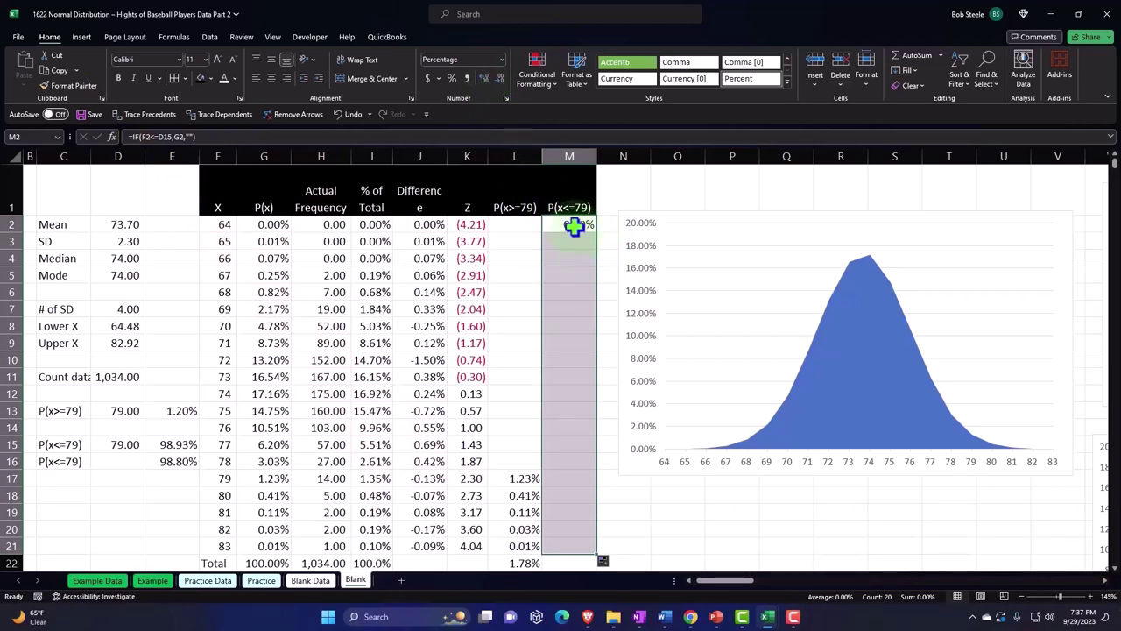
Make M2's cutoff reference absolute ($D$15) and refill the formula down to M21.
double_click(574, 226)
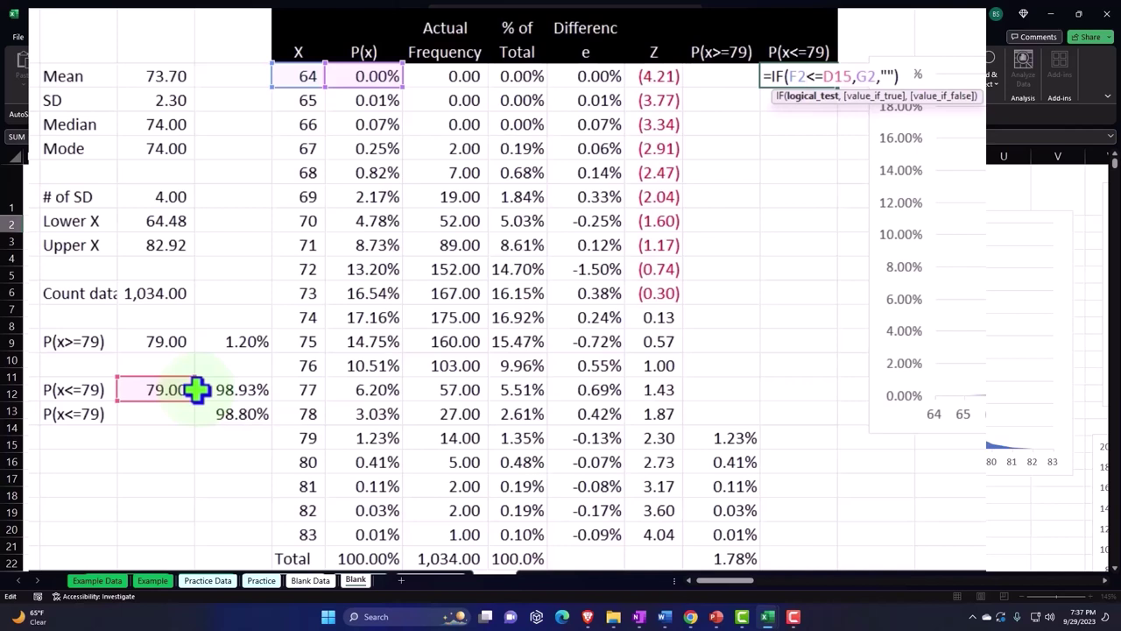
left_click(832, 77)
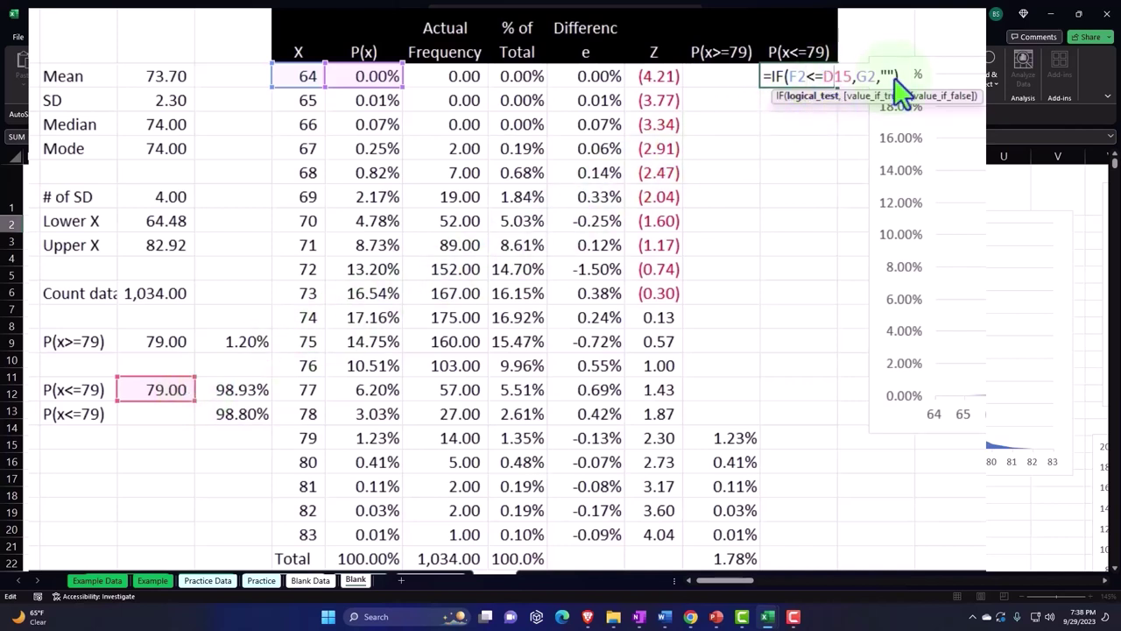
key("F4")
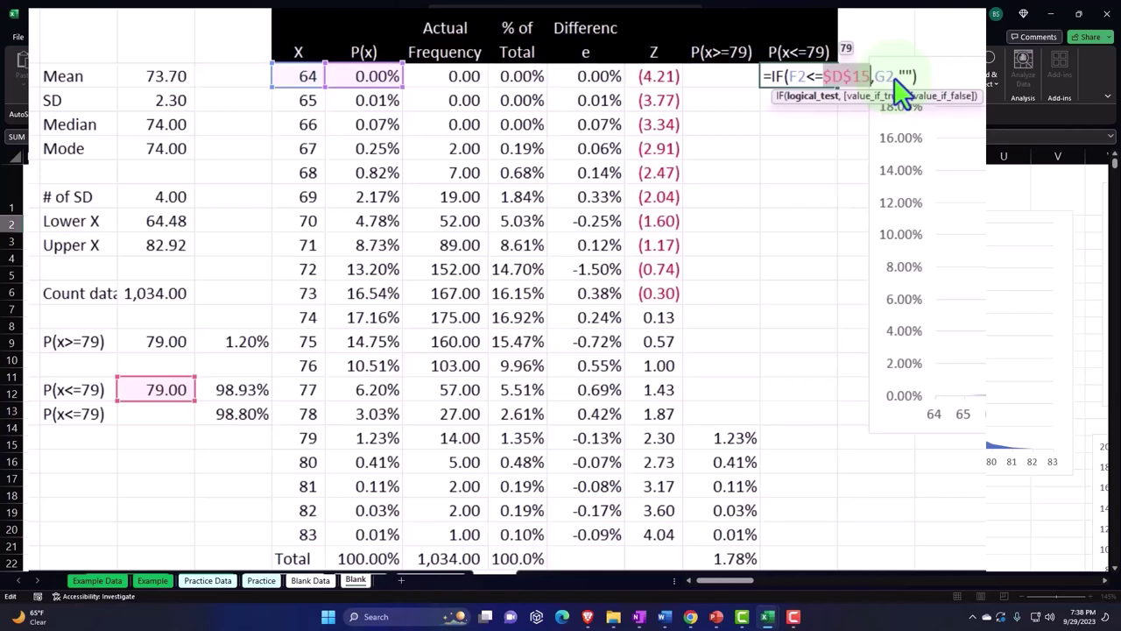
key("ctrl+Return")
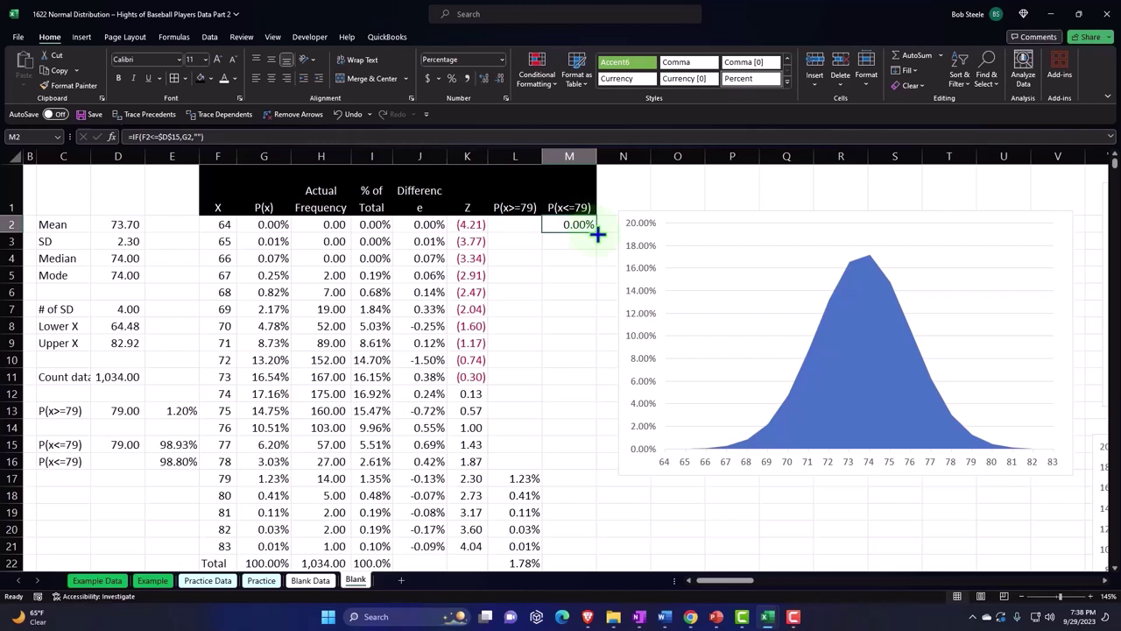
double_click(597, 233)
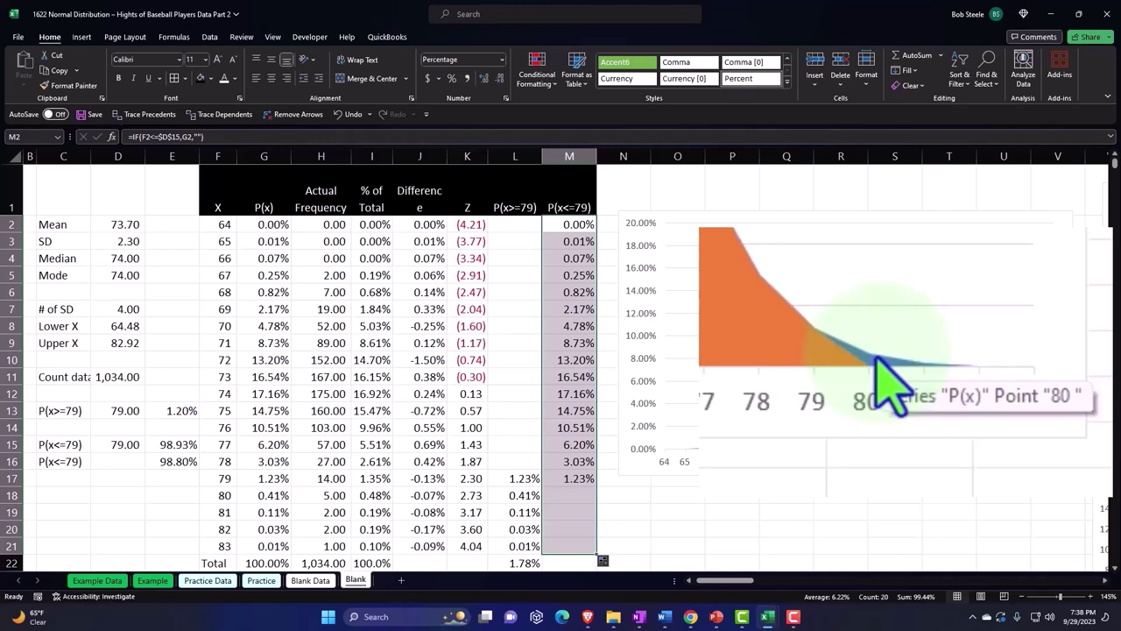
Change the cutoff in D15 to 76.
left_click(125, 449)
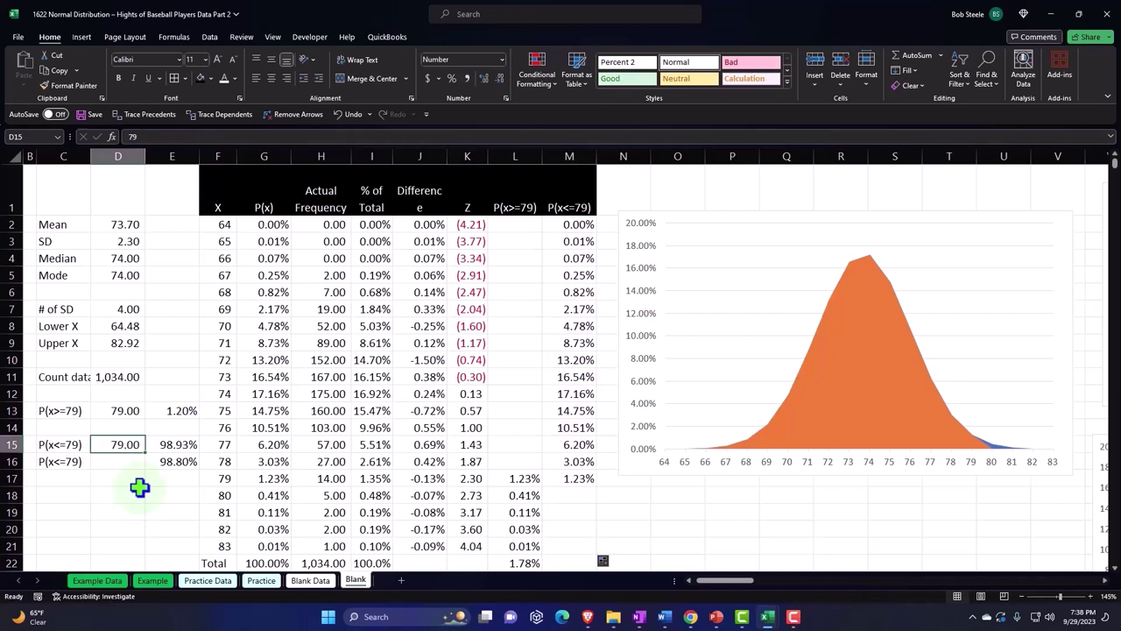
type("76")
key("Return")
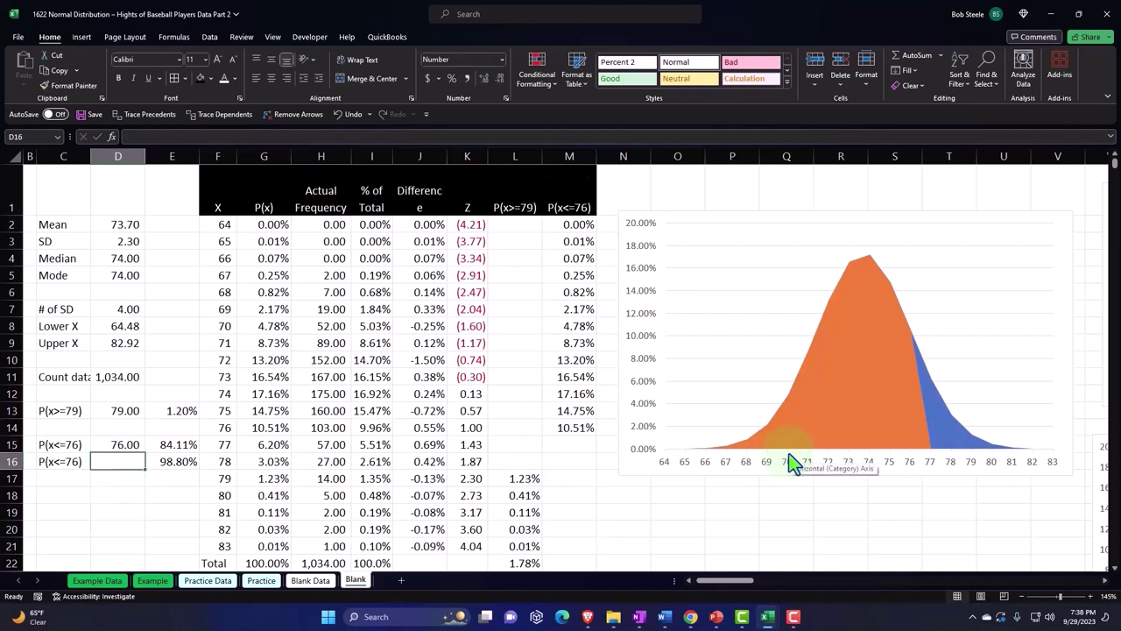
Turn on the chart legend showing the P(x) and P(x<=76) series.
left_click(1033, 219)
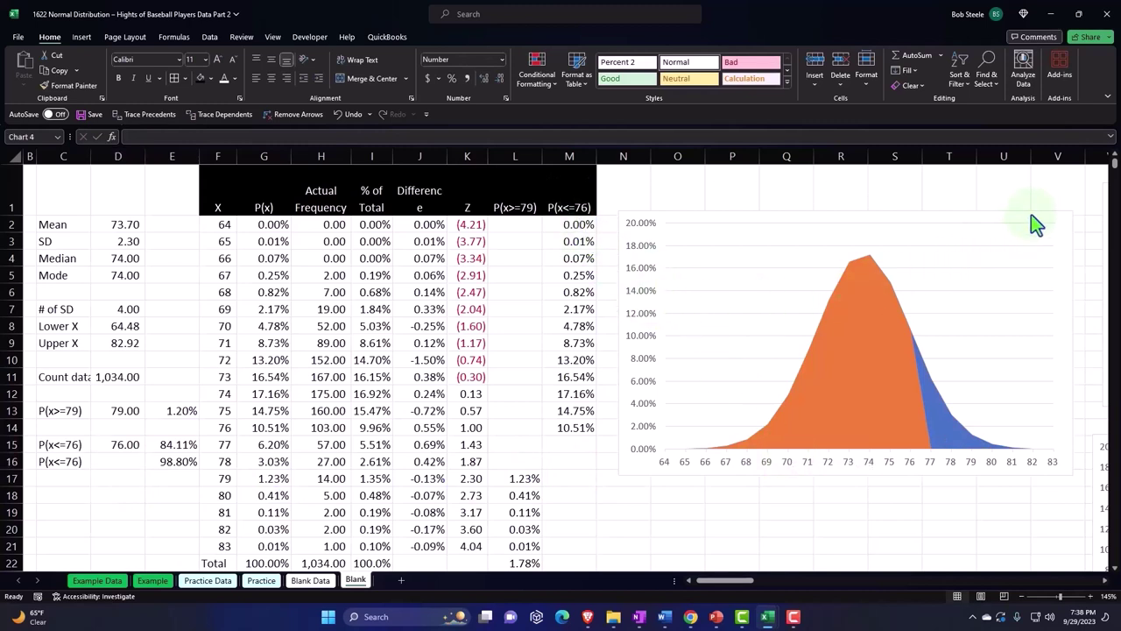
left_click(1087, 219)
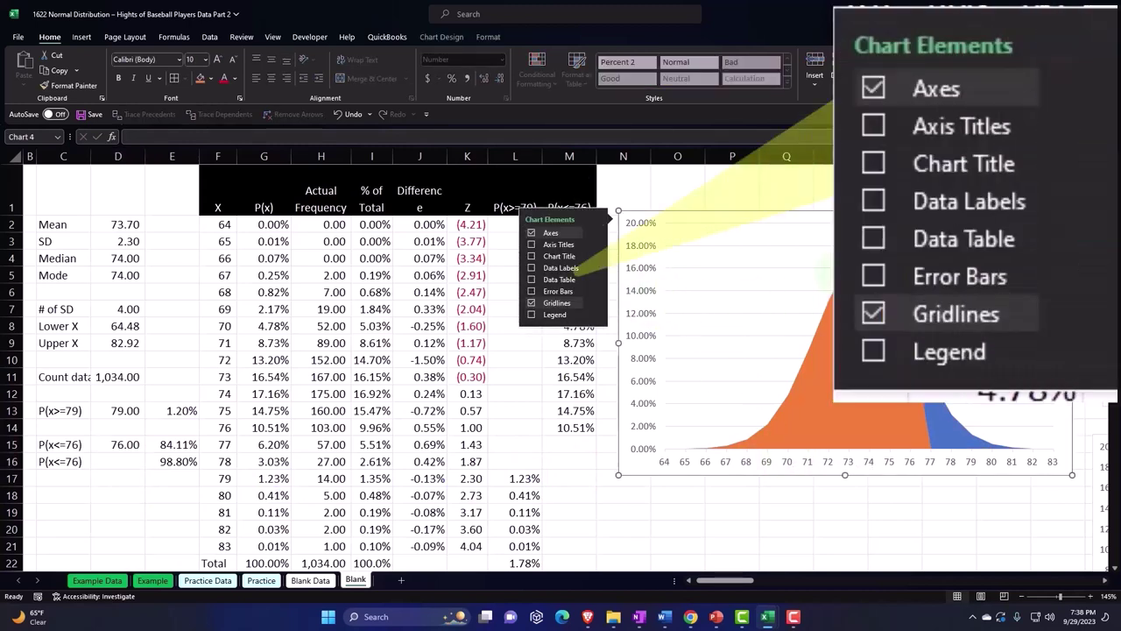
left_click(531, 314)
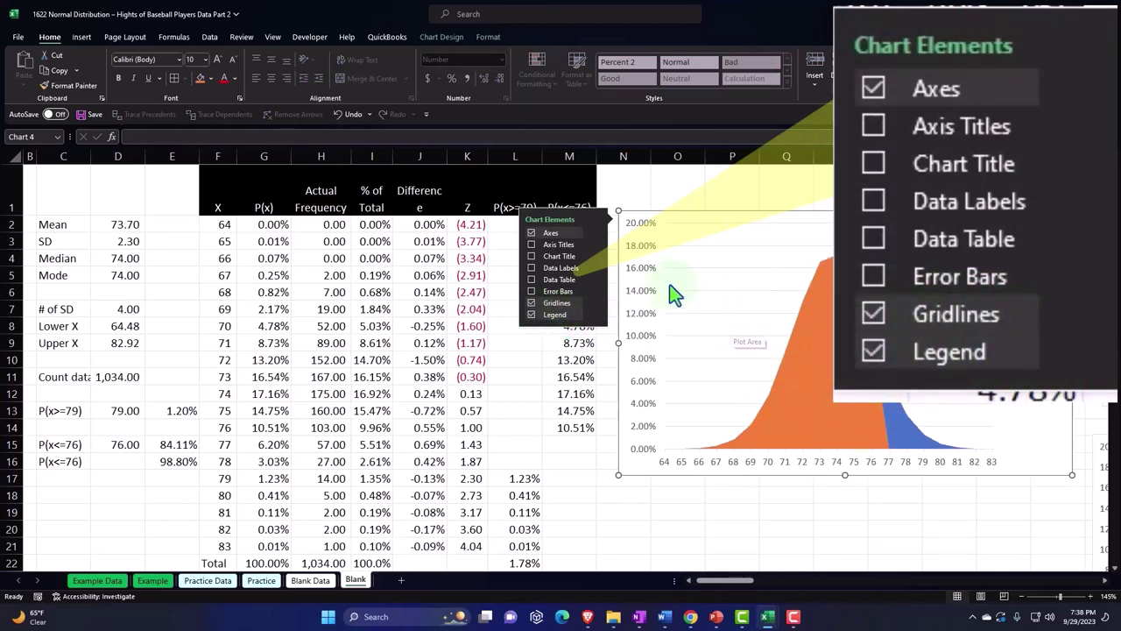
left_click(1087, 219)
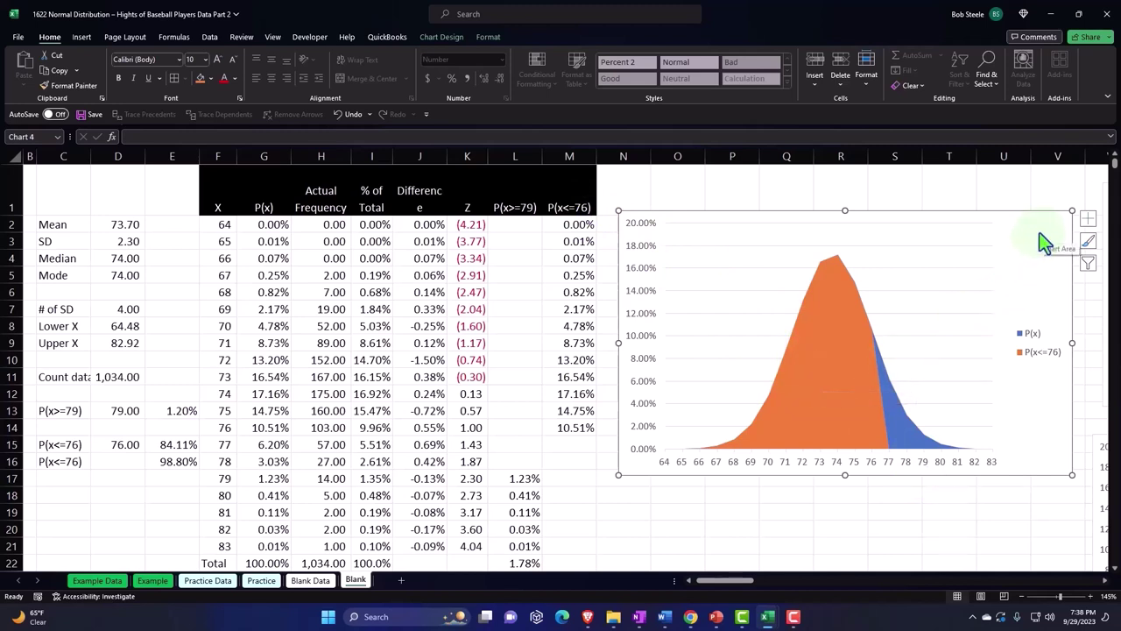
Plot the P(x<=76) series on a secondary axis, then delete that secondary value axis.
double_click(847, 329)
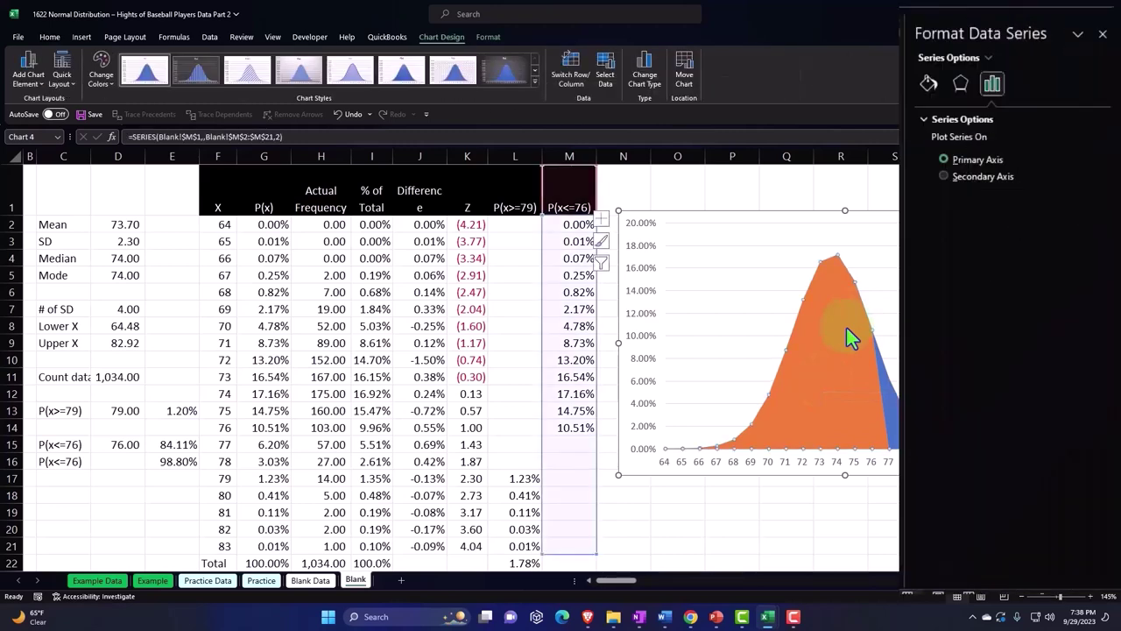
left_click(945, 175)
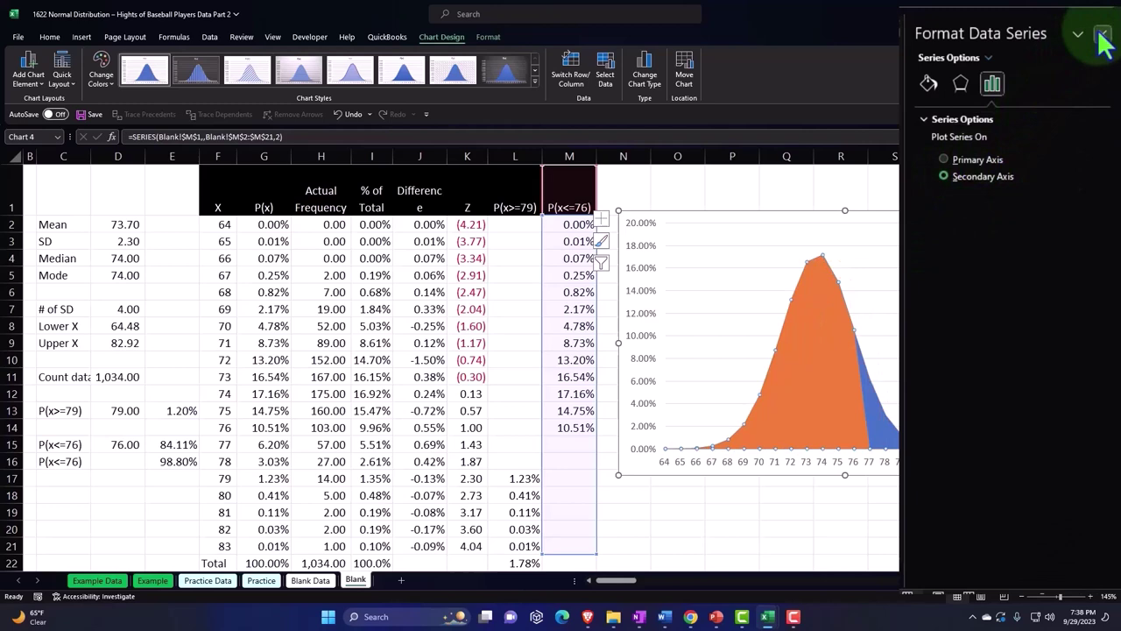
left_click(1102, 35)
left_click(947, 187)
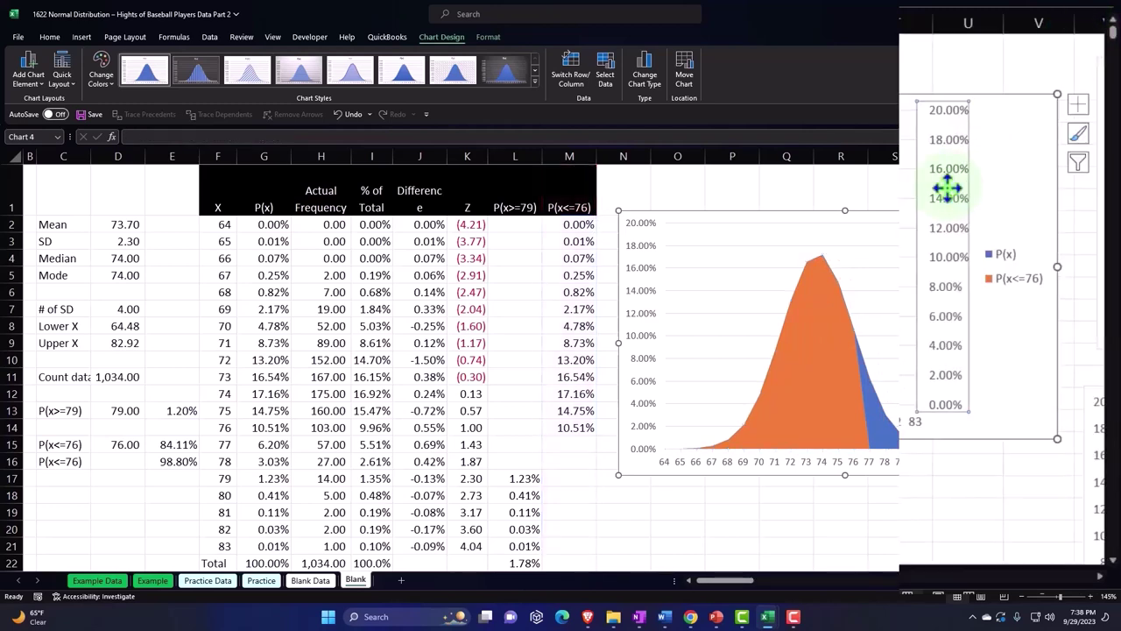
key("Delete")
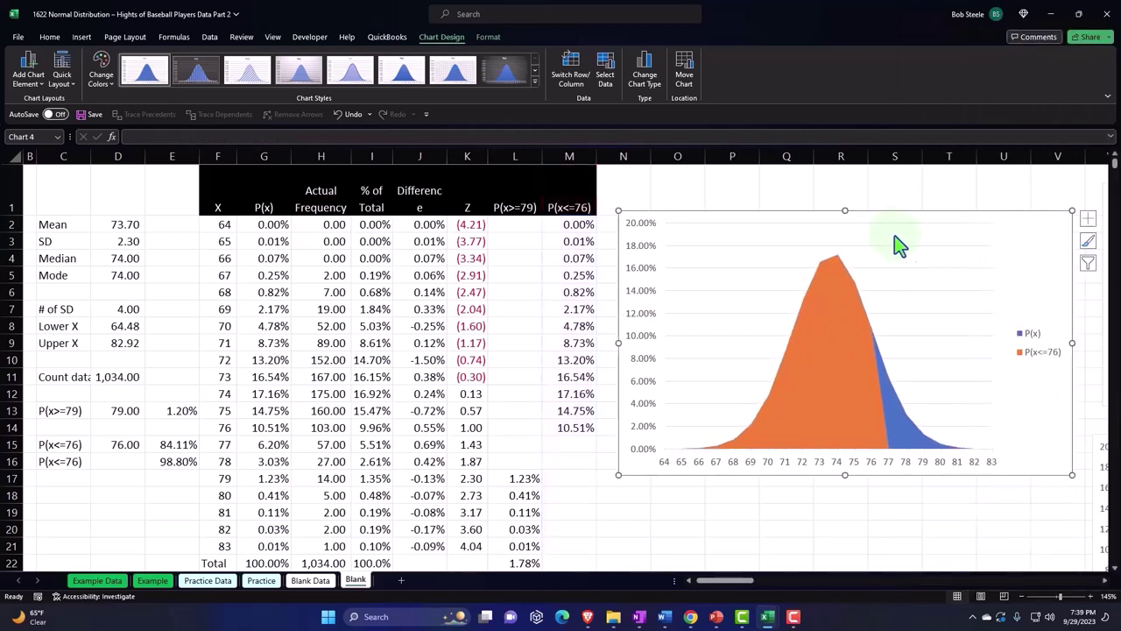
Set the P(x<=76) series' horizontal axis labels to the Z-score range K2:K21.
left_click(609, 85)
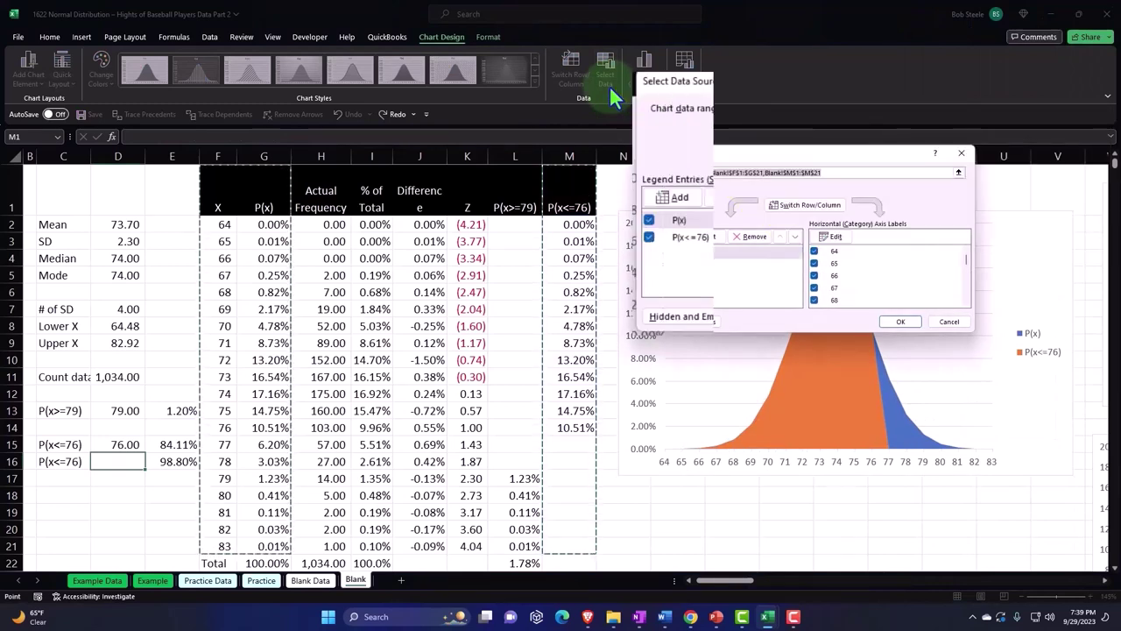
left_click(675, 238)
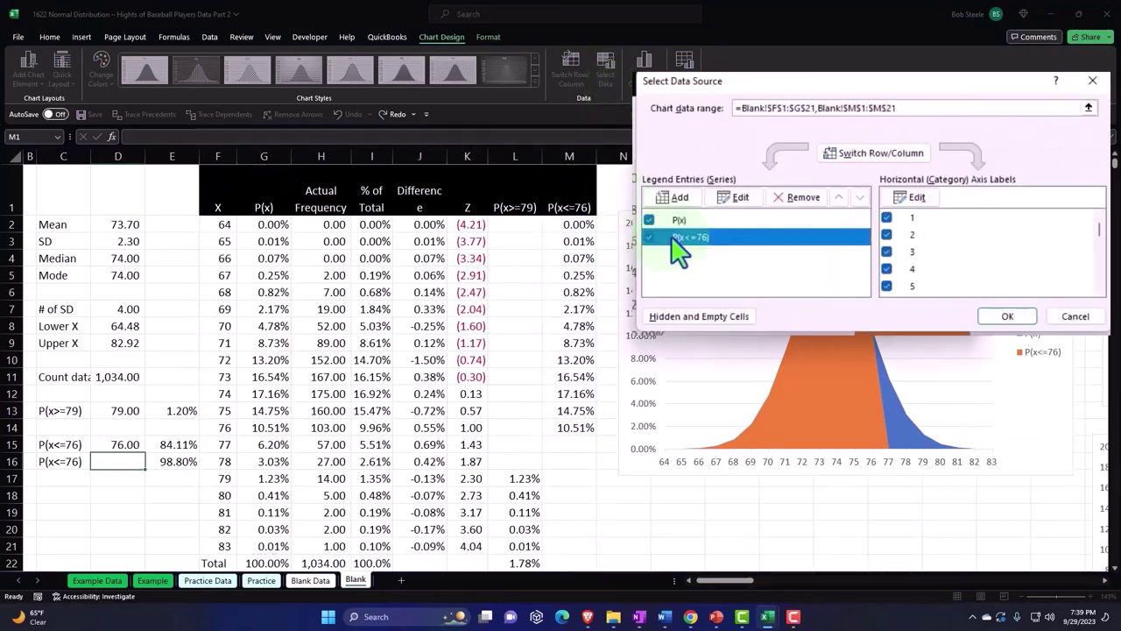
left_click(917, 202)
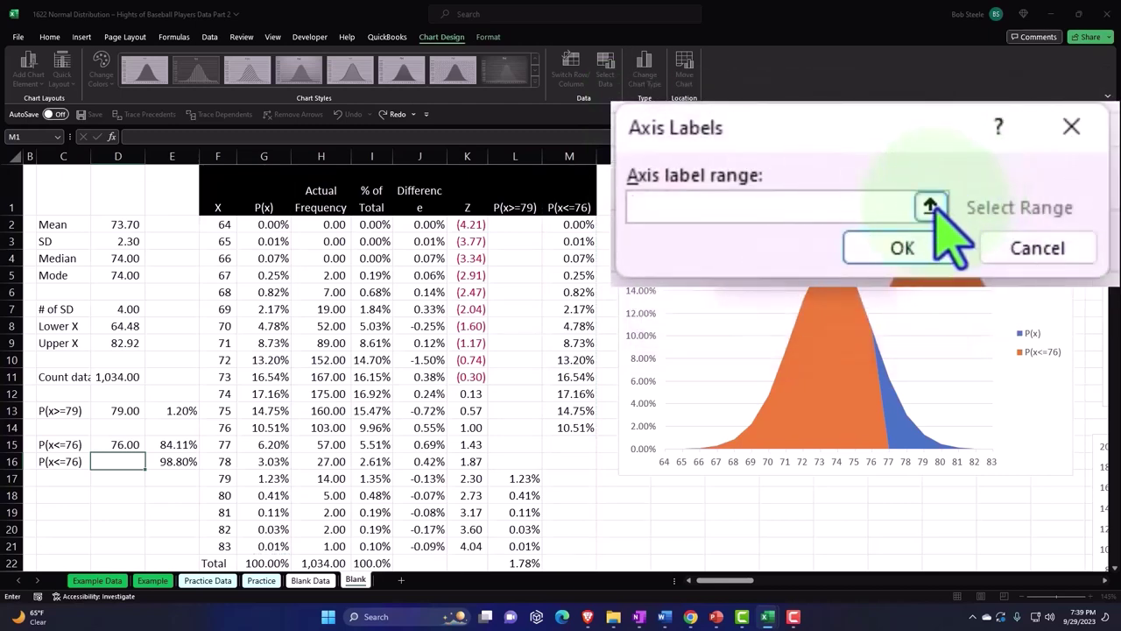
left_click(930, 205)
left_click(467, 224)
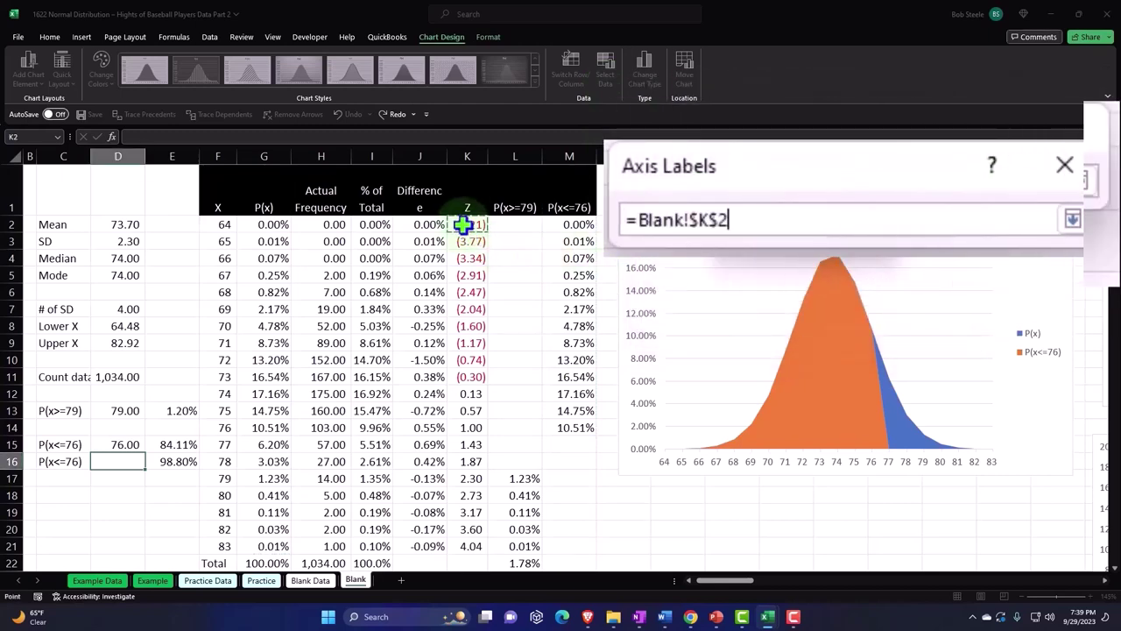
key("ctrl+shift+Down")
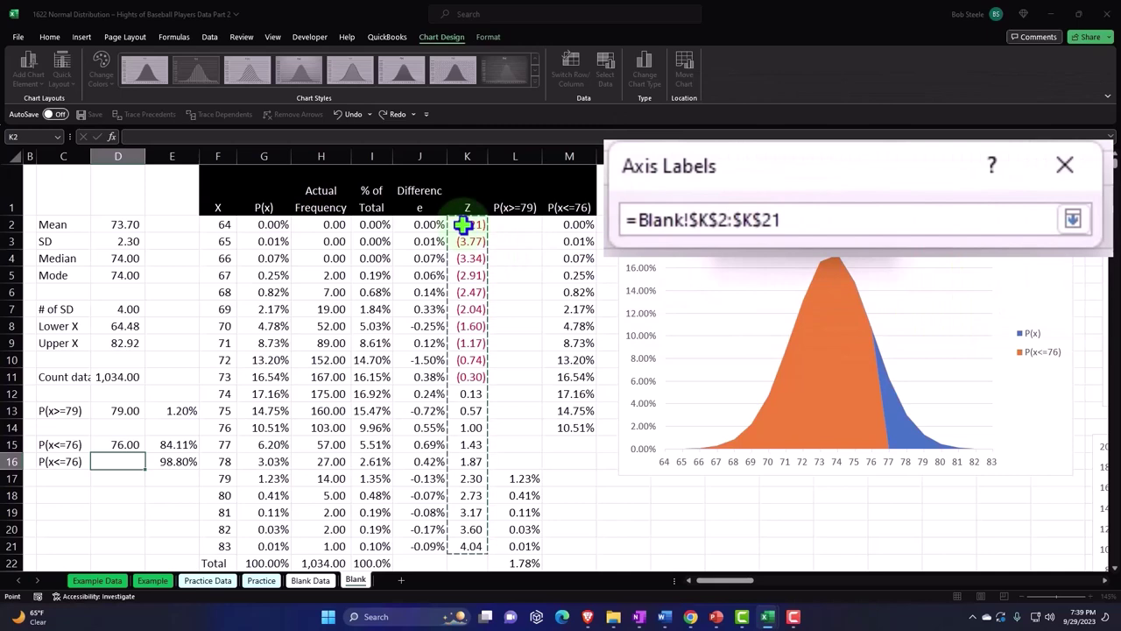
left_click(1072, 219)
left_click(919, 284)
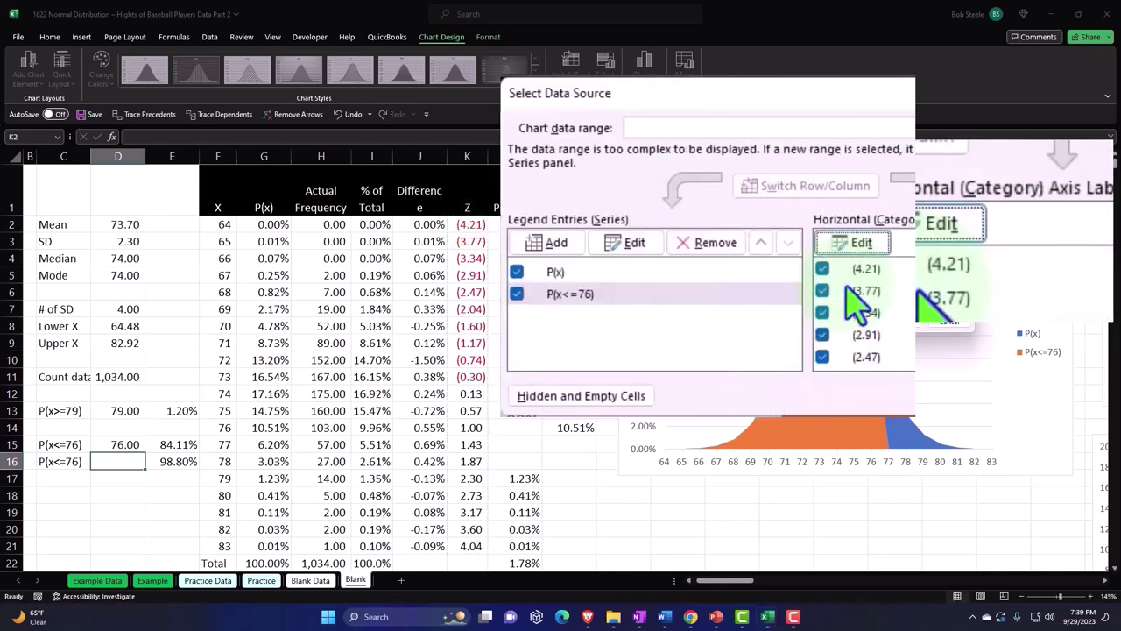
left_click(959, 395)
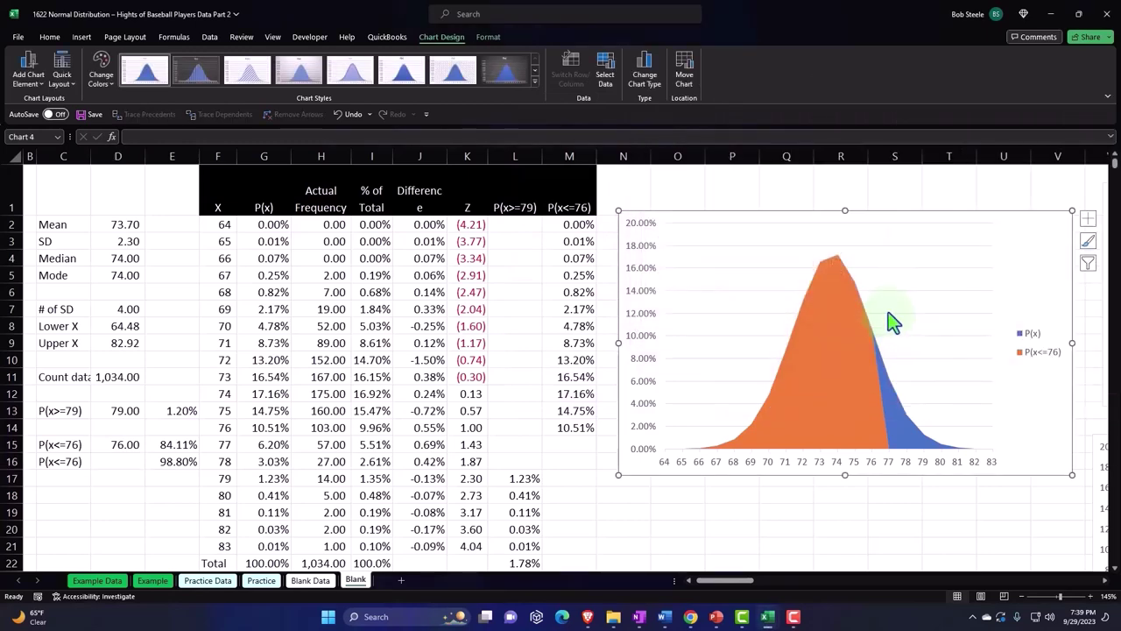
Add a secondary horizontal Z-score axis to the shaded P(x) chart, with labels set to Low.
left_click(1086, 218)
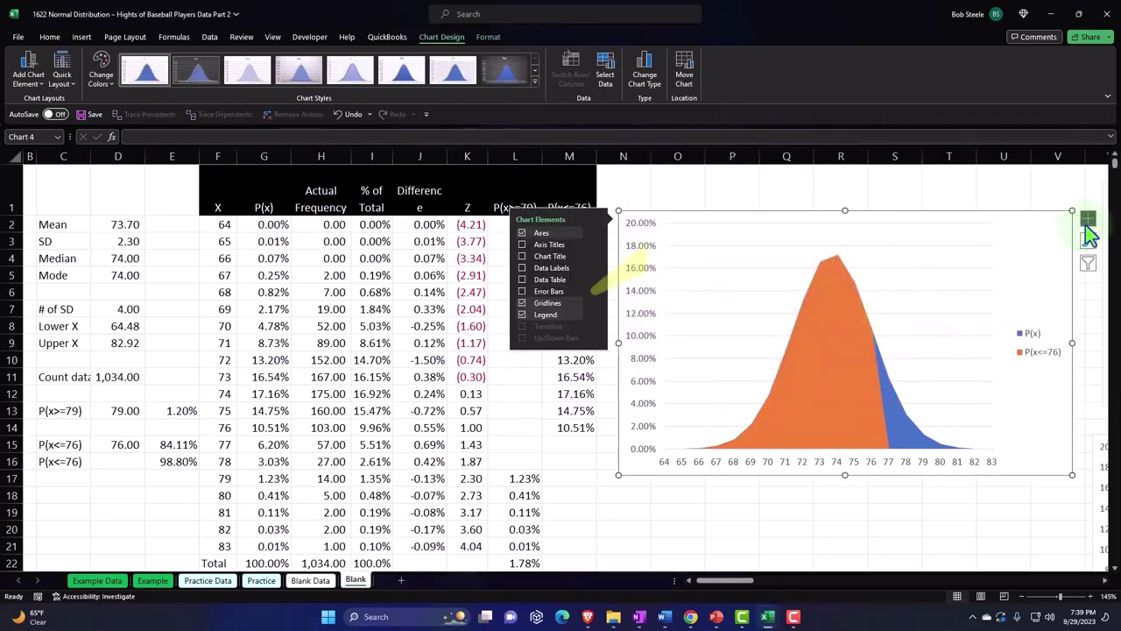
left_click(596, 234)
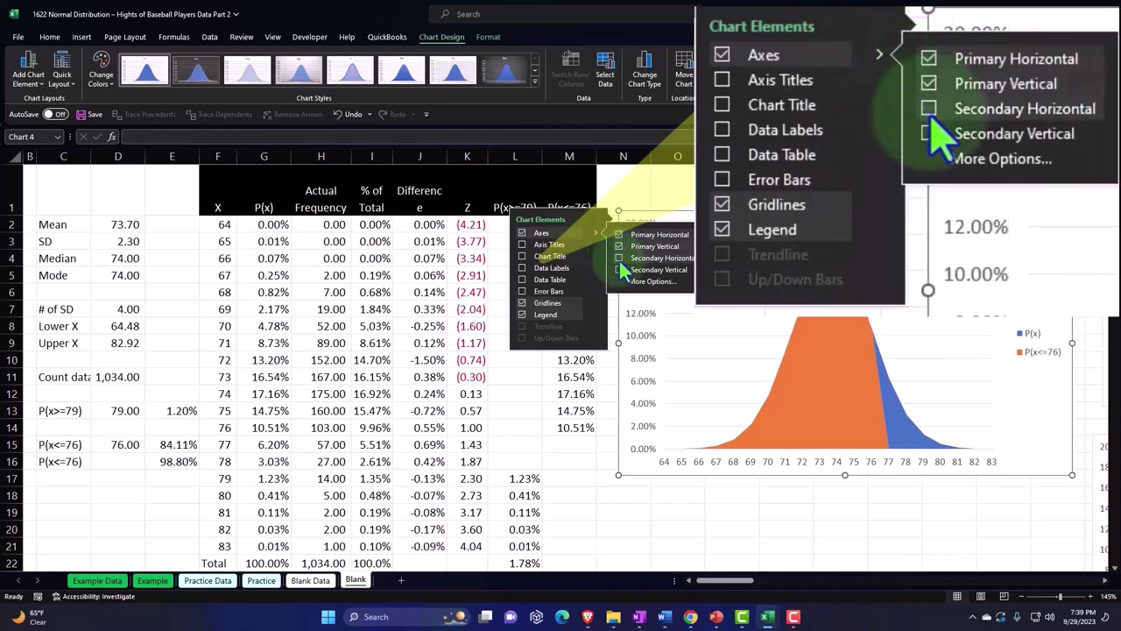
left_click(619, 258)
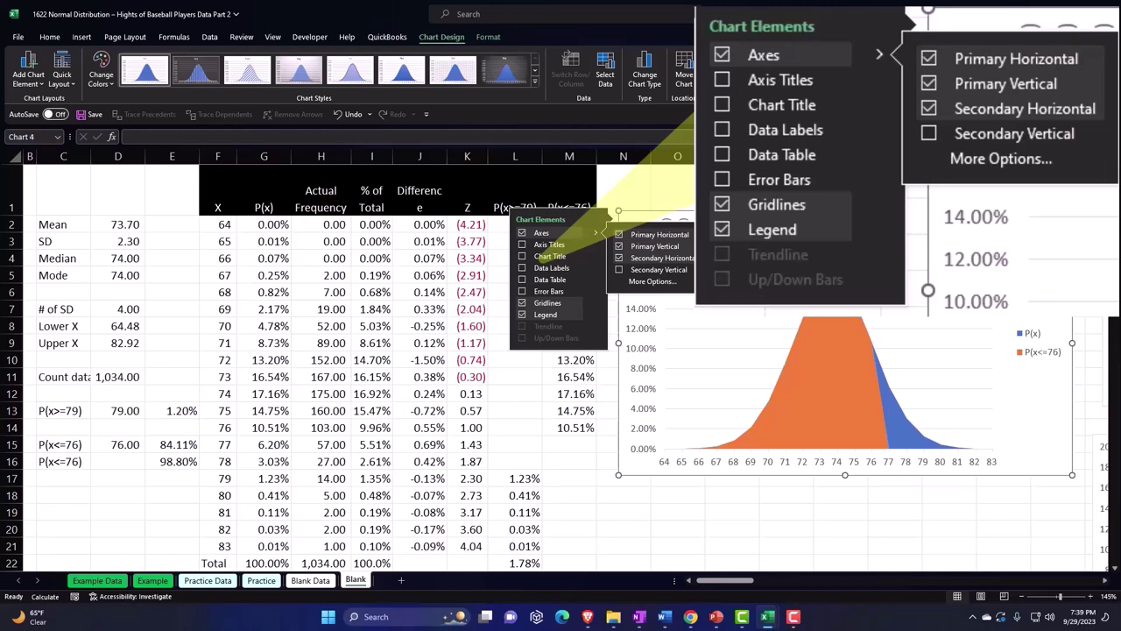
key("Escape")
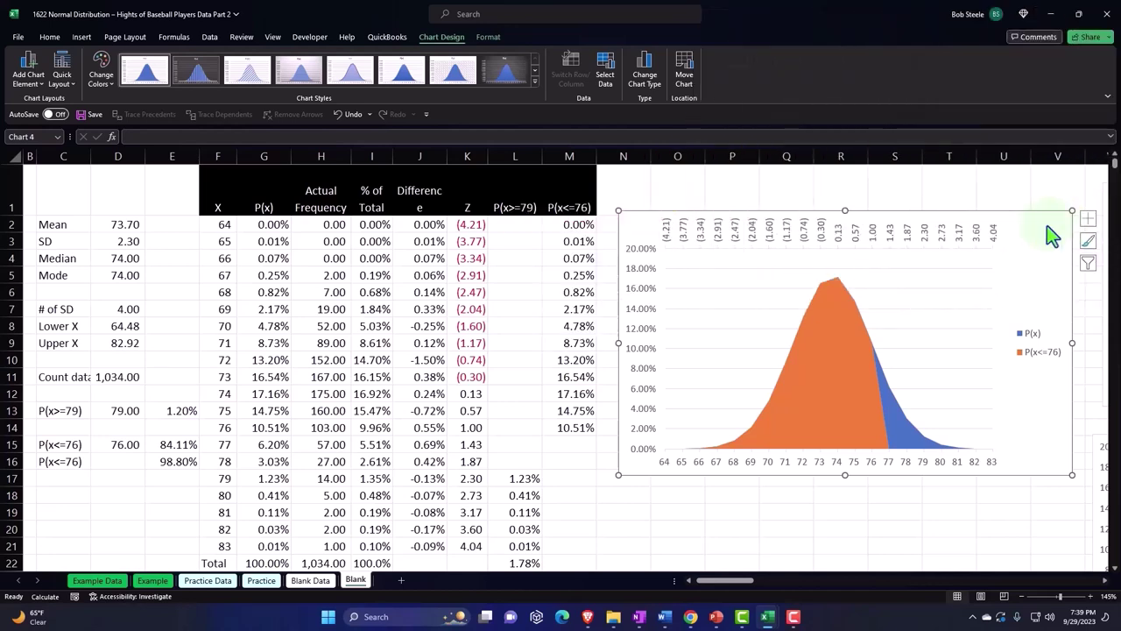
left_click(924, 245)
double_click(924, 245)
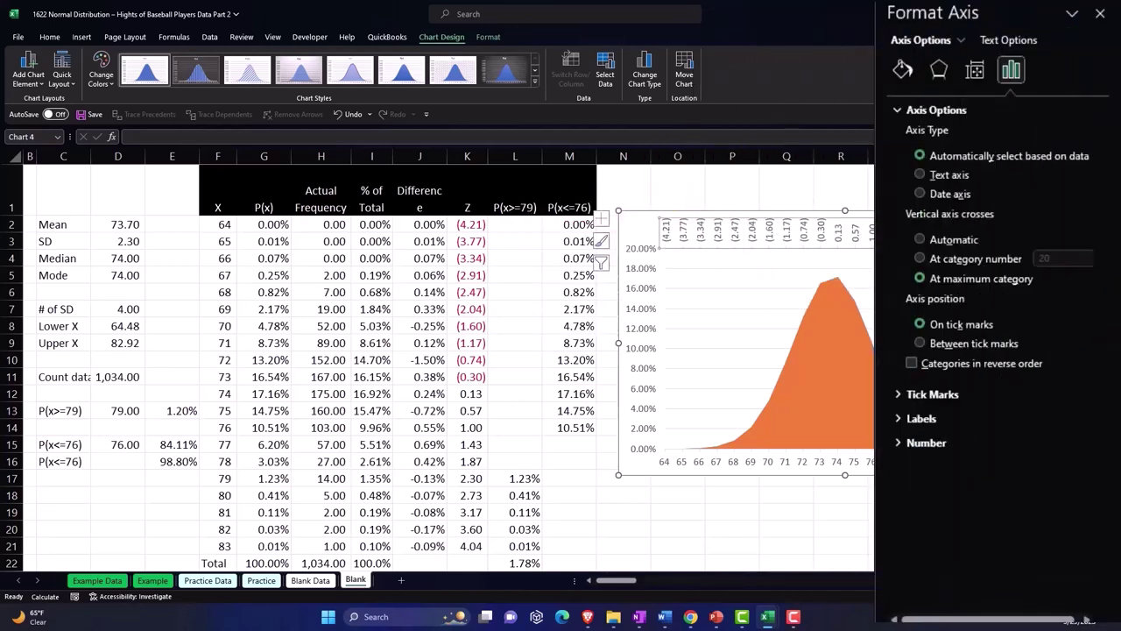
left_click(904, 418)
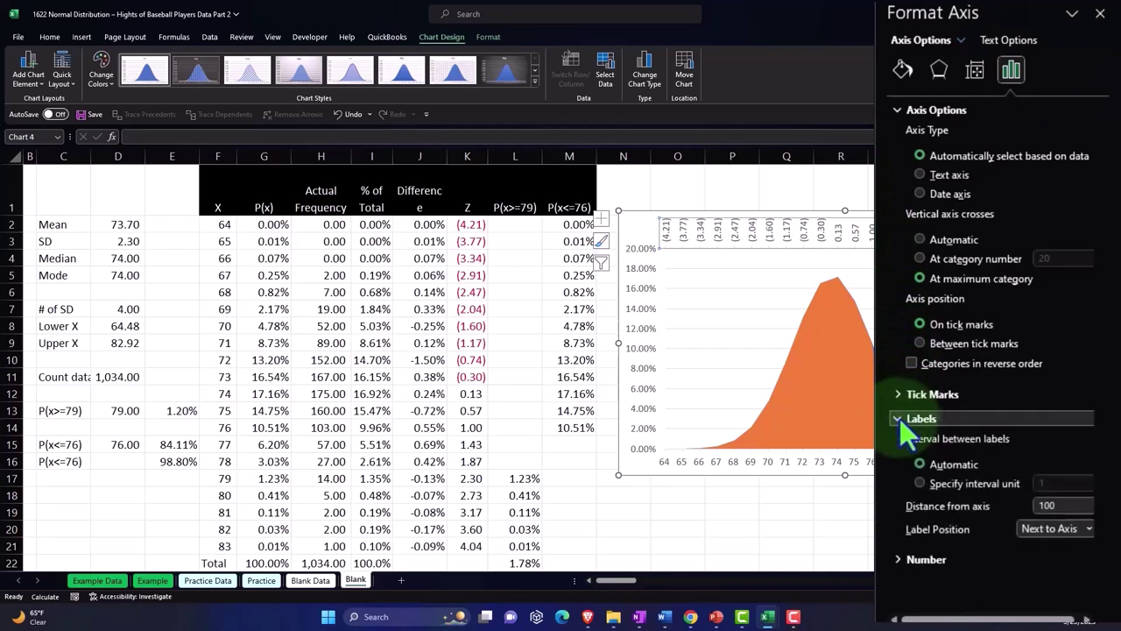
left_click(1045, 530)
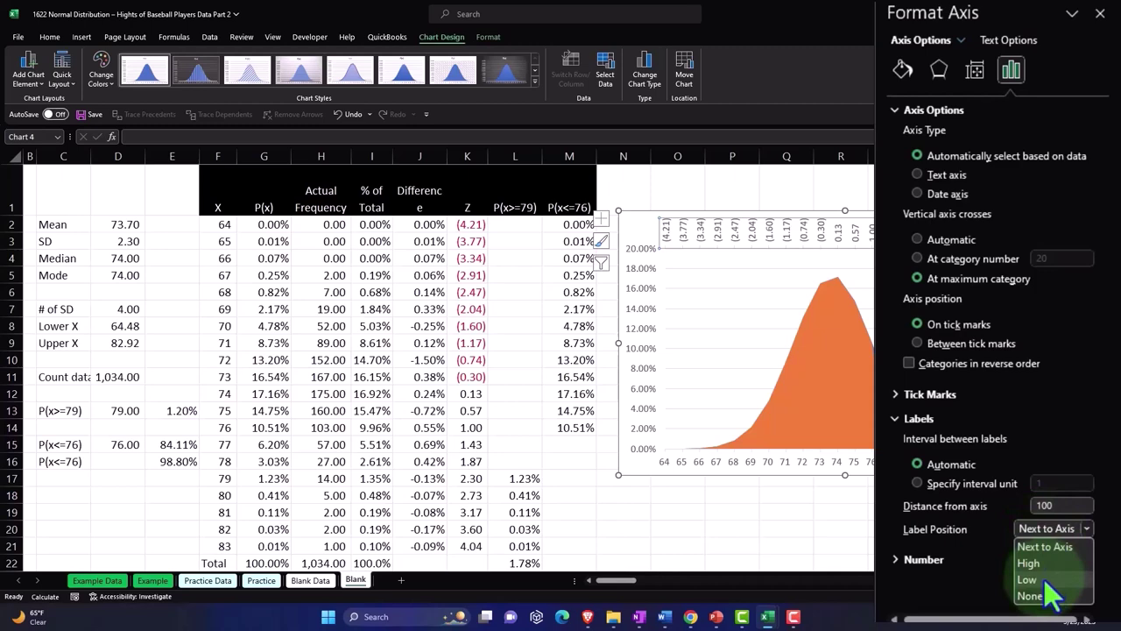
left_click(1043, 578)
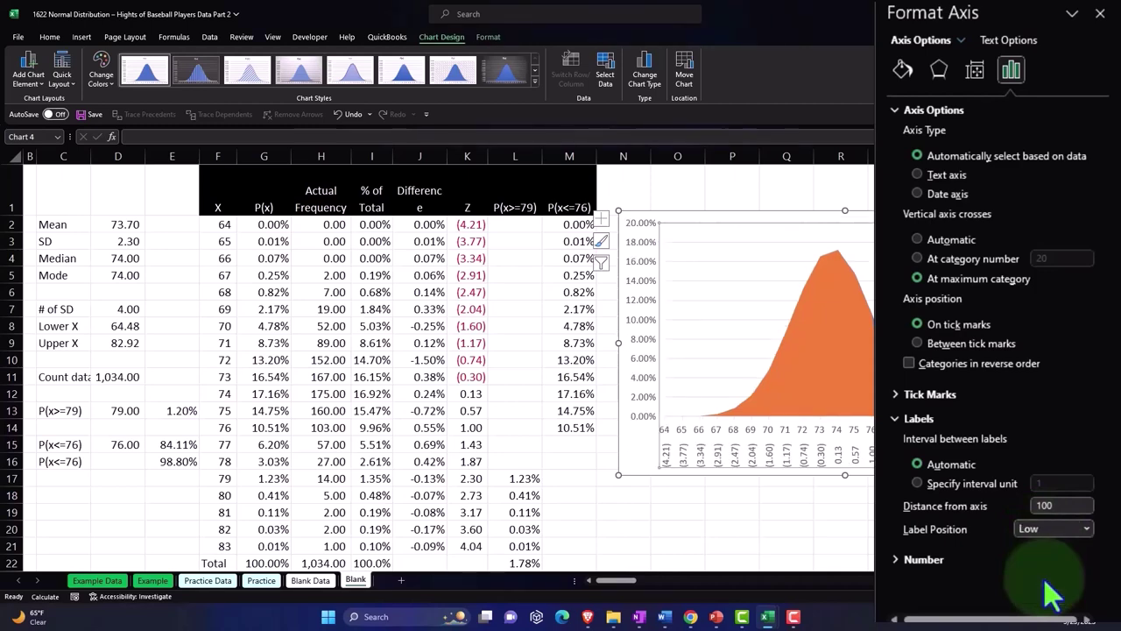
left_click(1100, 14)
Move the shaded orange and blue chart down the sheet, then return it near its original rows.
scroll(960, 389, "down", 3)
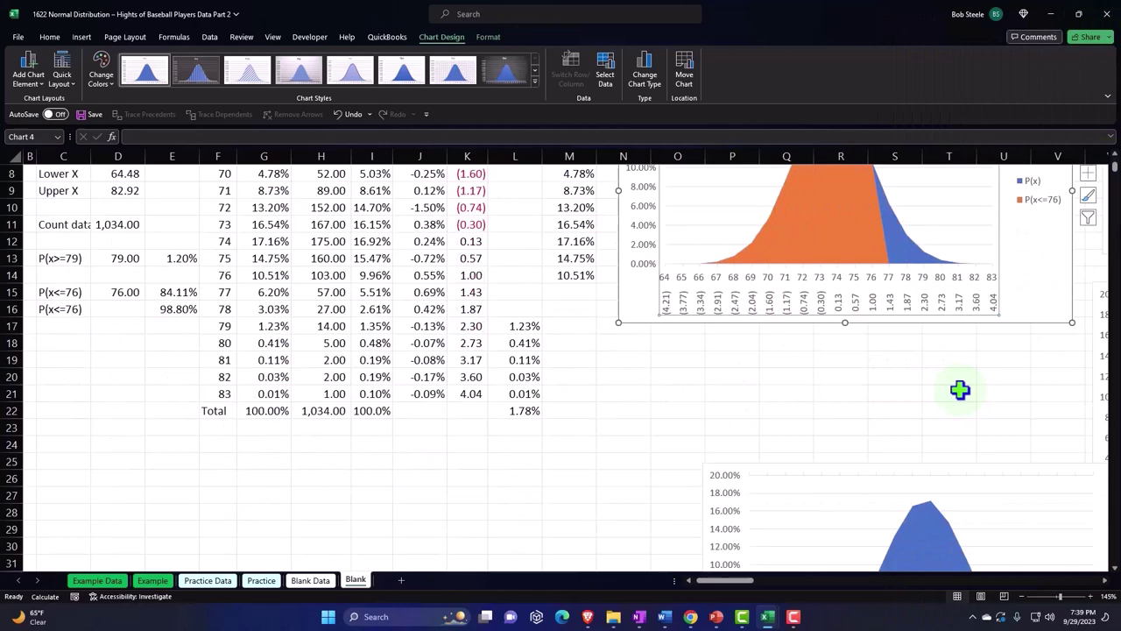
scroll(960, 389, "down", 6)
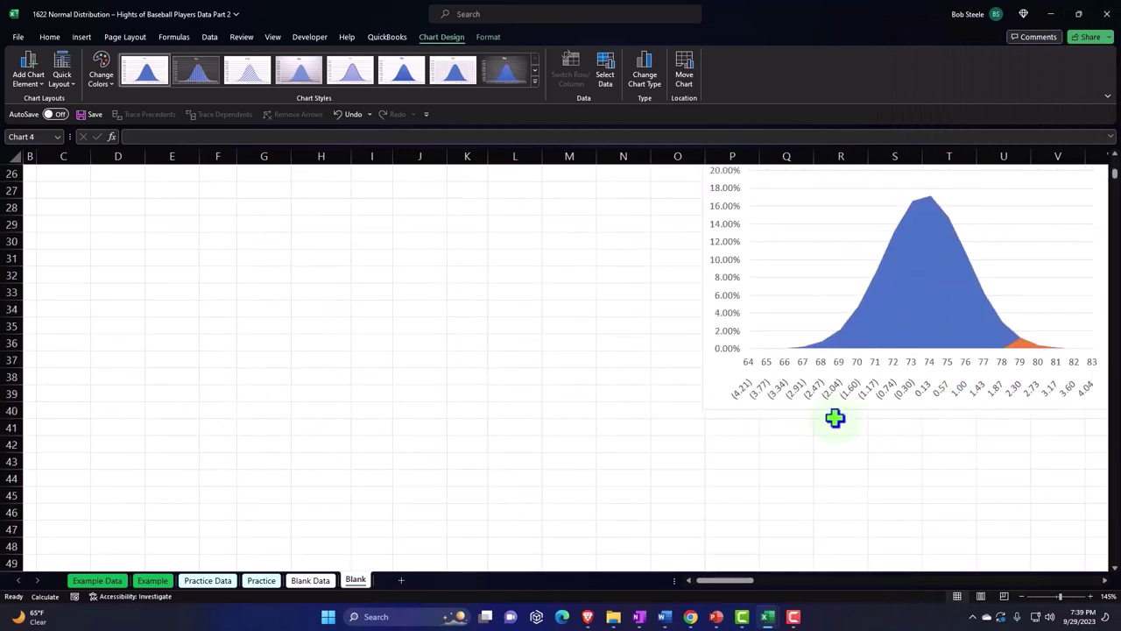
scroll(815, 412, "up", 7)
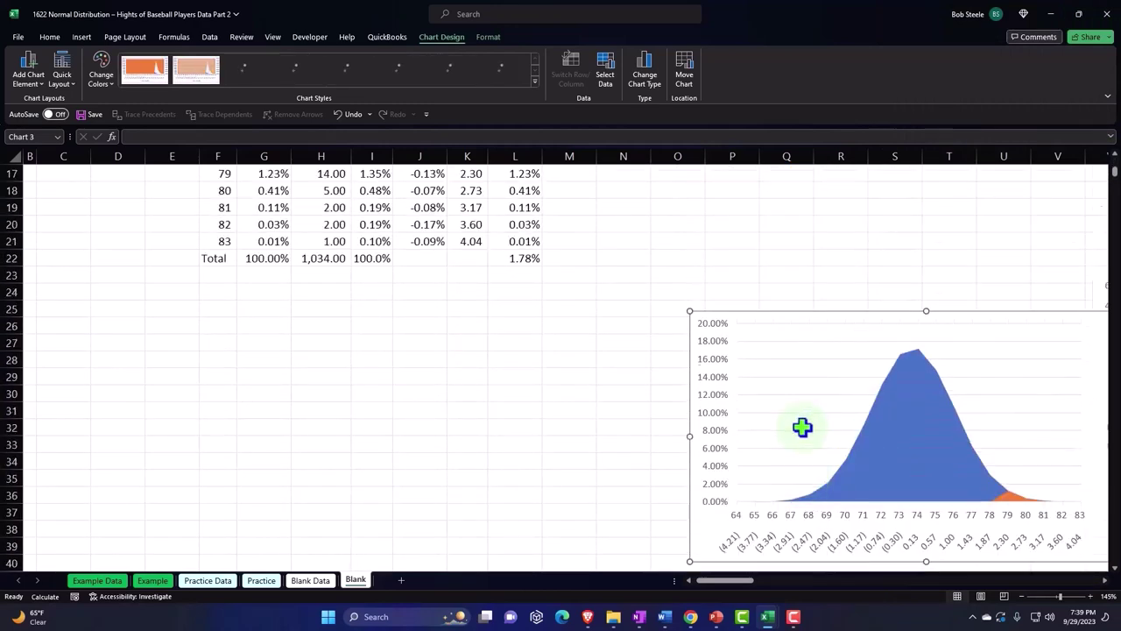
left_click(637, 363)
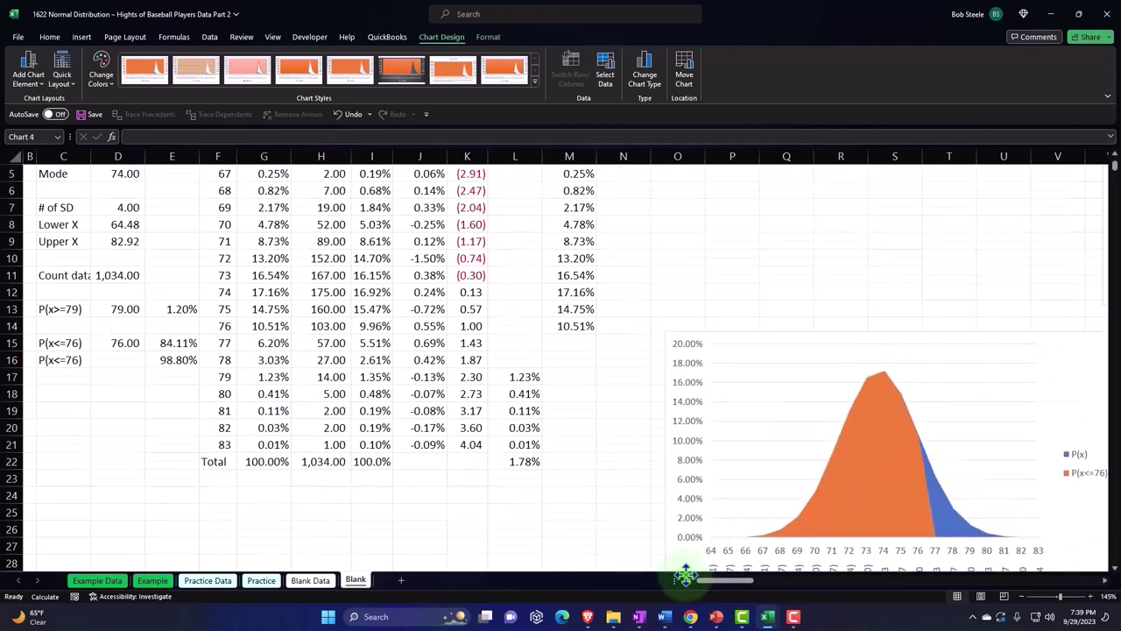
scroll(687, 569, "down", 1)
scroll(604, 394, "down", 2)
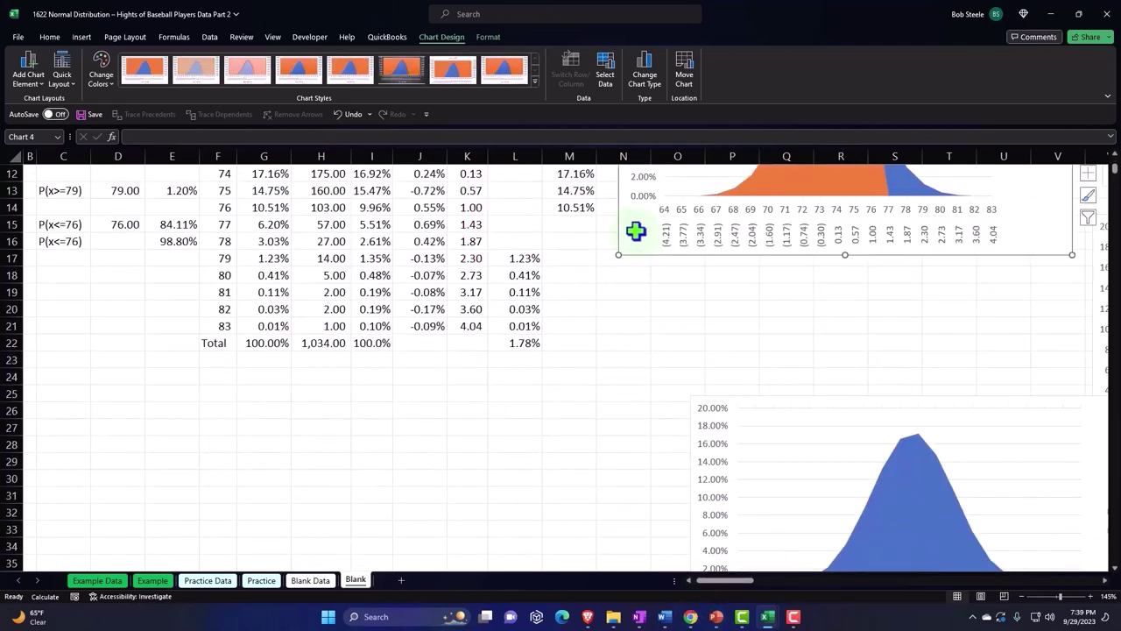
left_click_drag(636, 230, 704, 531)
scroll(618, 371, "down", 2)
scroll(618, 371, "down", 1)
left_click_drag(698, 367, 701, 543)
scroll(525, 355, "down", 2)
left_click_drag(673, 416, 709, 525)
scroll(678, 535, "down", 2)
scroll(573, 388, "up", 11)
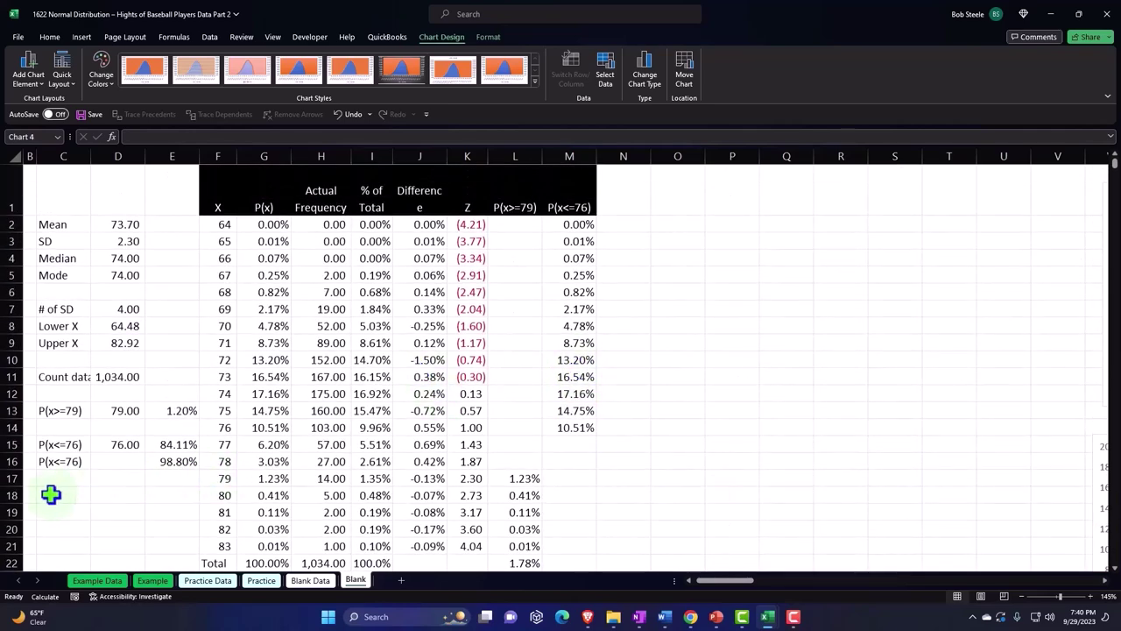
Enter the headings Lower and Upper in cells D18 and E18.
left_click(53, 489)
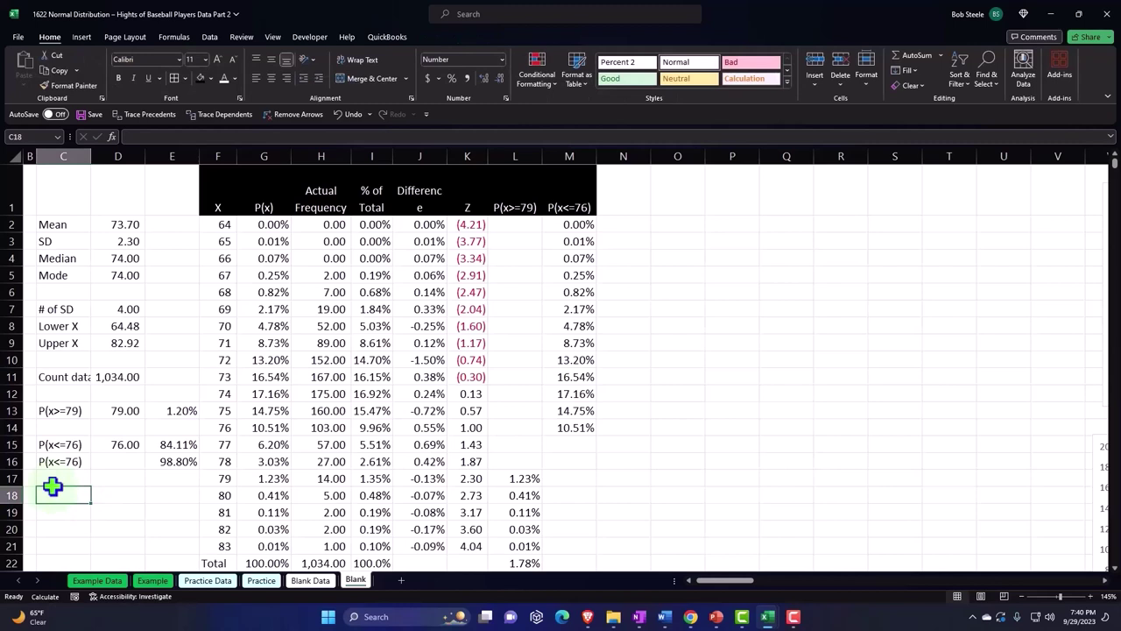
key("Right")
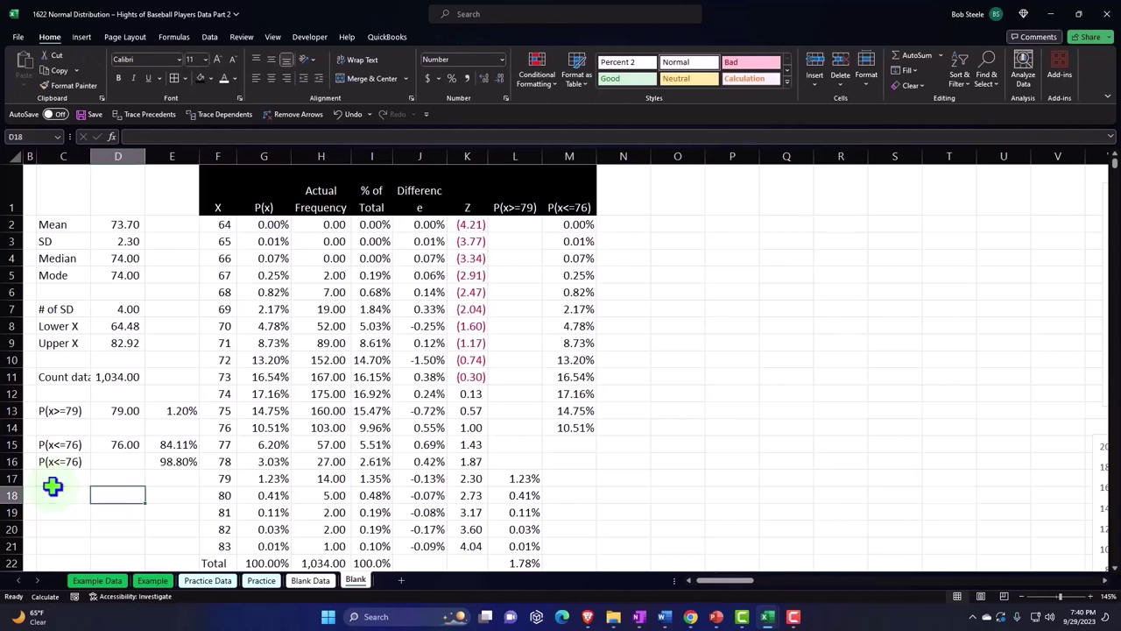
type("Loer")
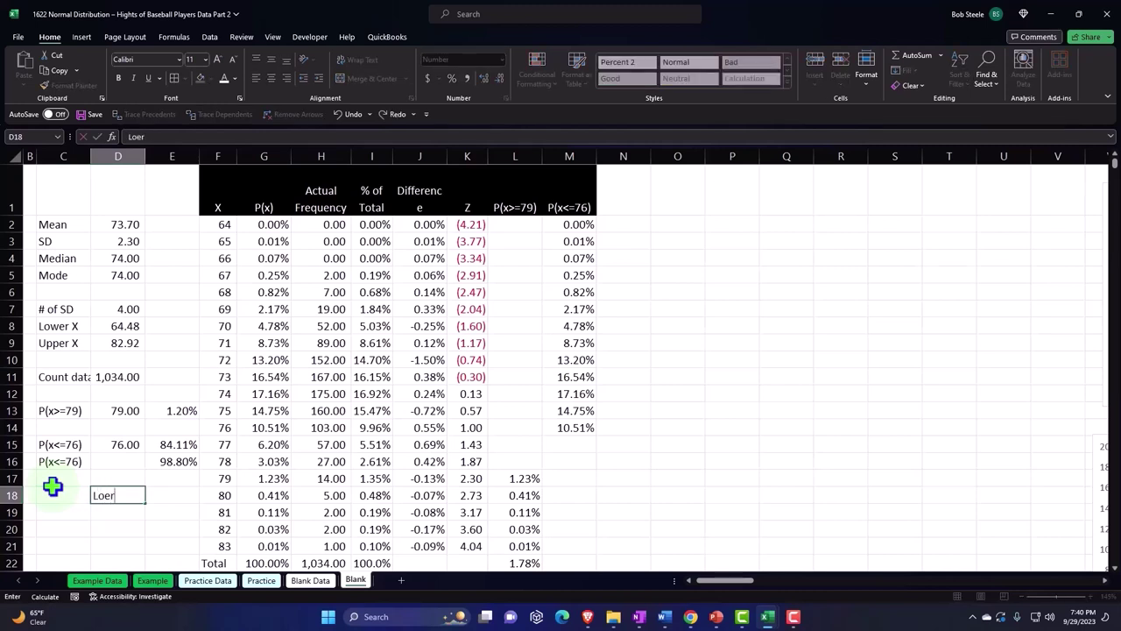
key("BackSpace")
key("BackSpace")
type("wer")
key("Tab")
type("P")
key("BackSpace")
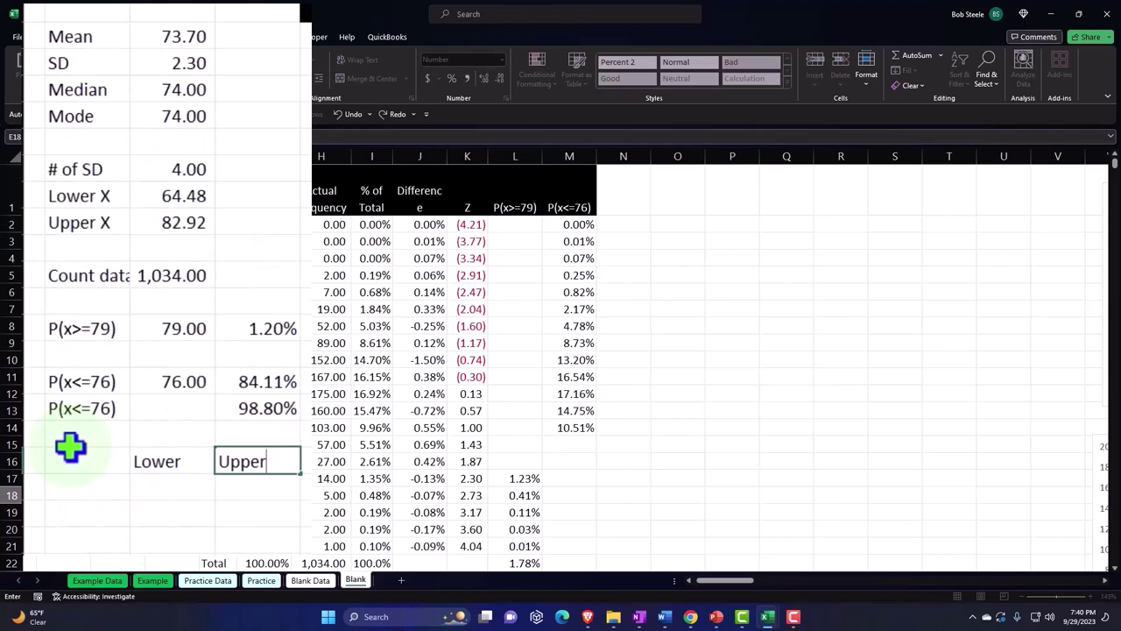
type("Upper")
key("Return")
Type the label P(x>=72&<=79) in cell C20 and widen column C to fit it.
key("Left")
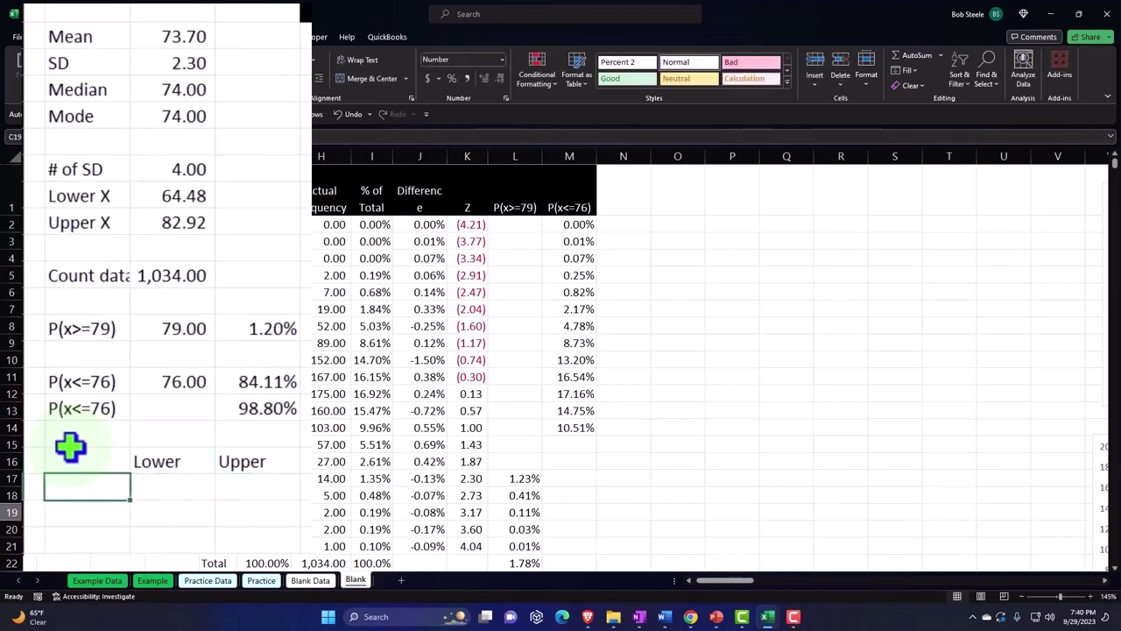
key("Down")
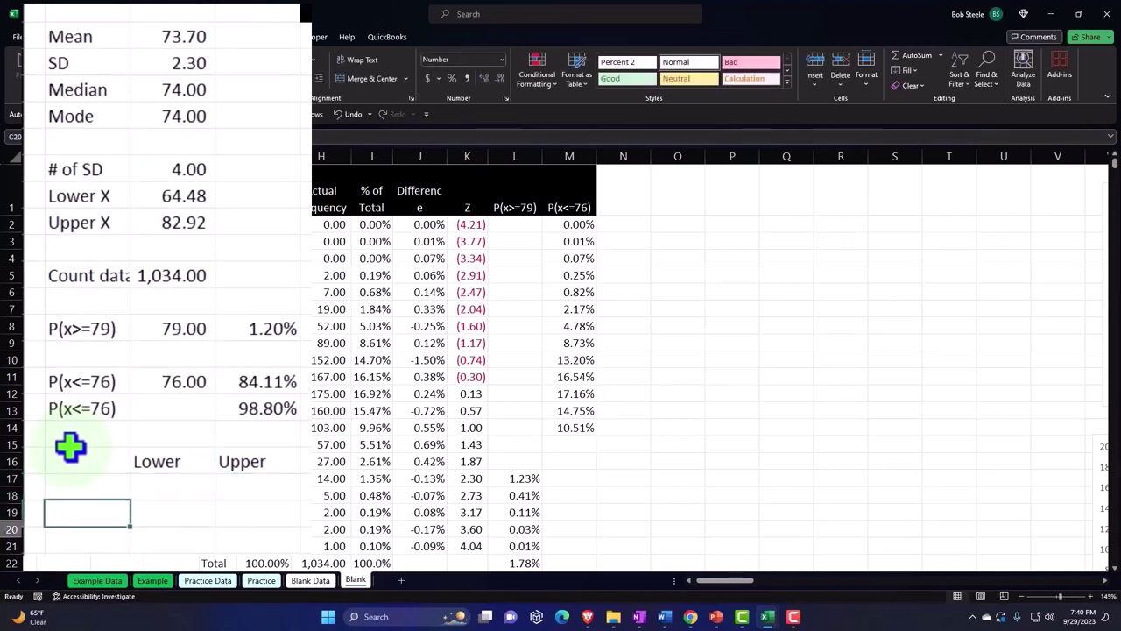
type("P(x>=")
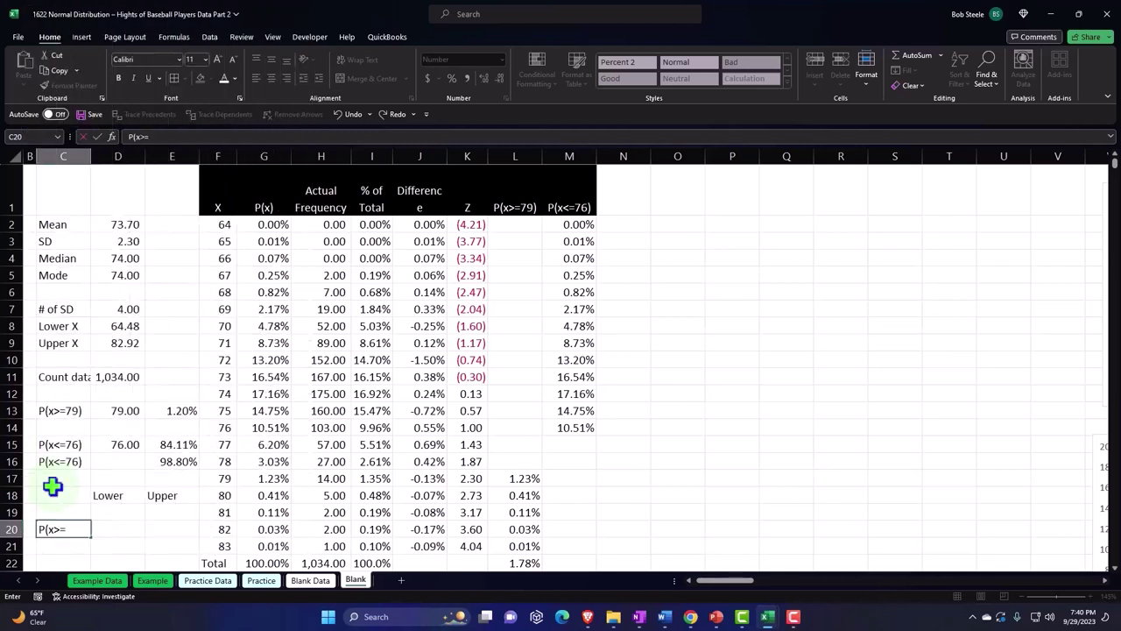
type("72")
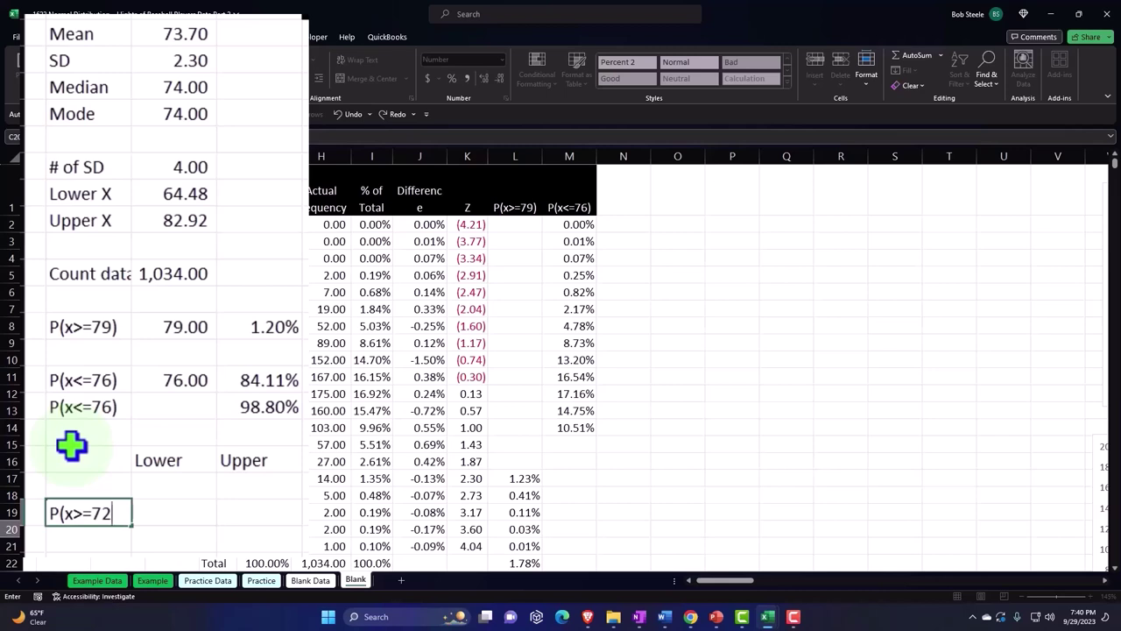
type("&<=79")
key("Return")
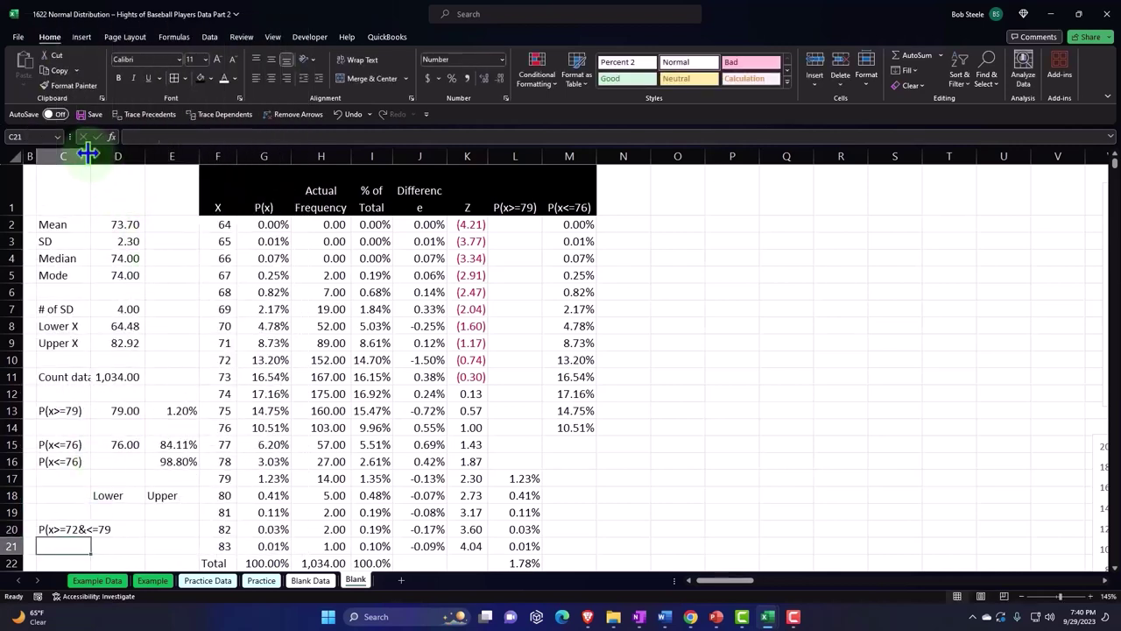
left_click_drag(88, 154, 117, 153)
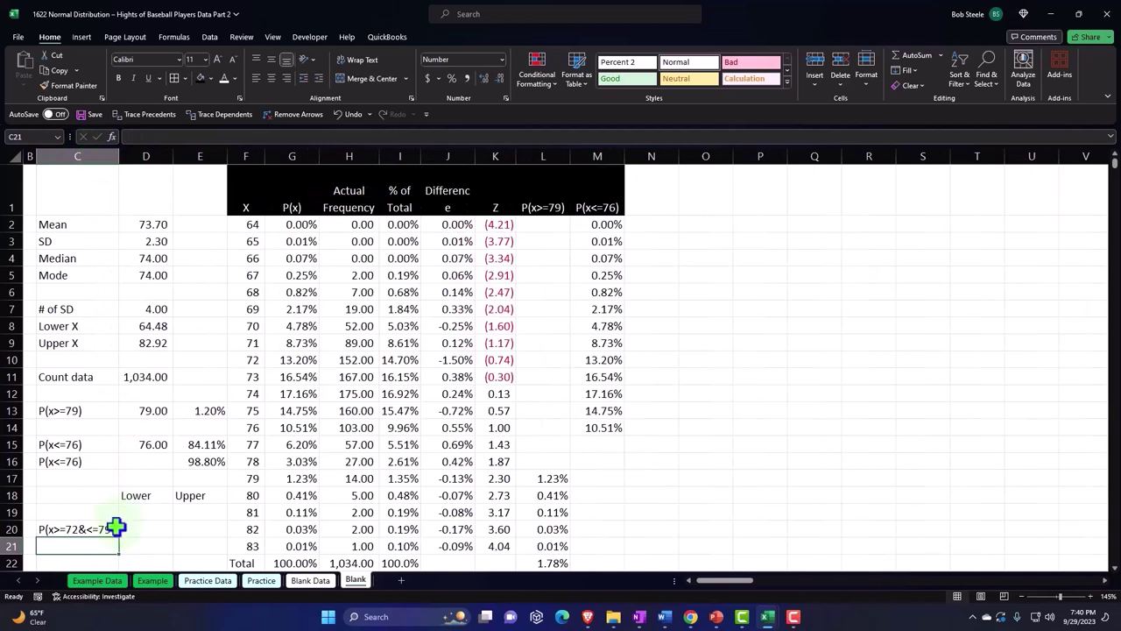
double_click(117, 528)
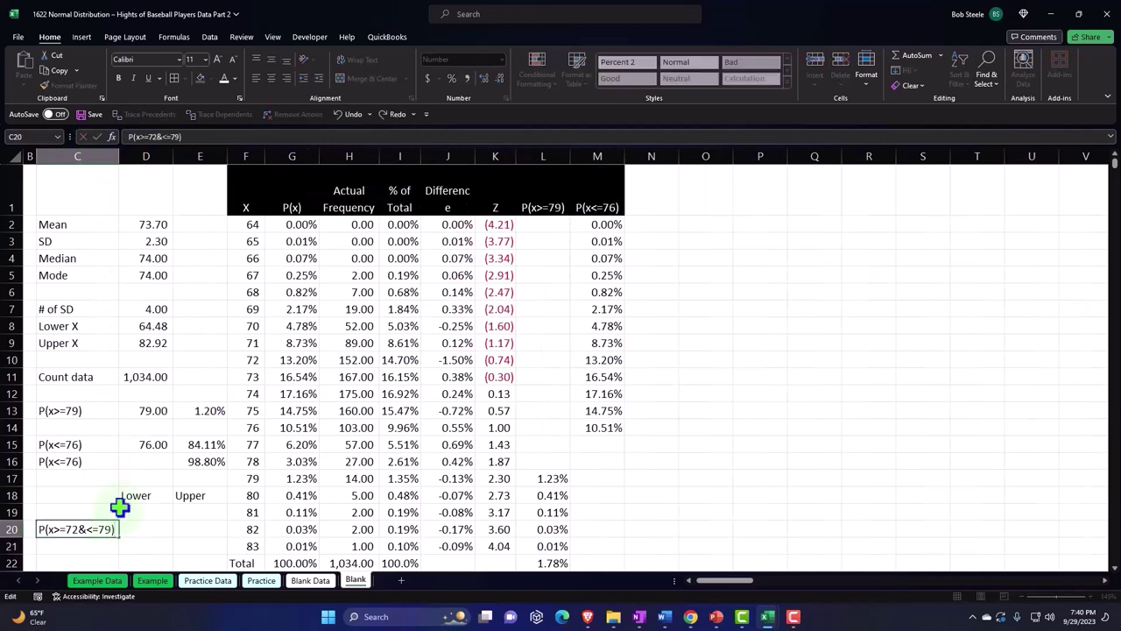
key("Return")
Enter 72 as the Lower value in D19 and 79 as the Upper value in E19.
left_click(122, 510)
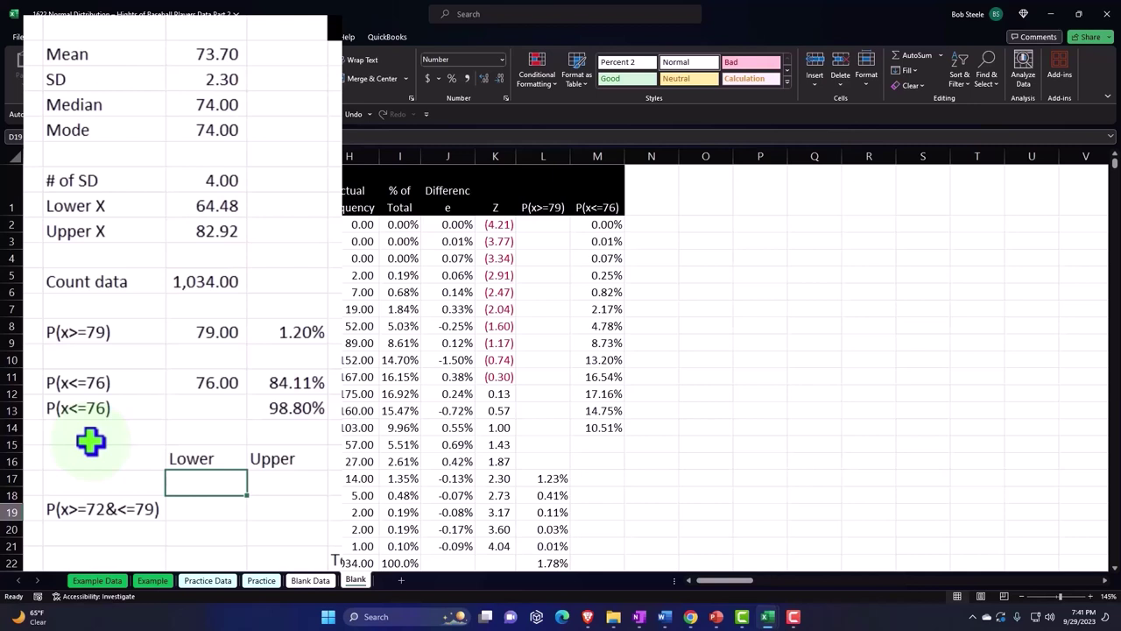
type("72")
key("Tab")
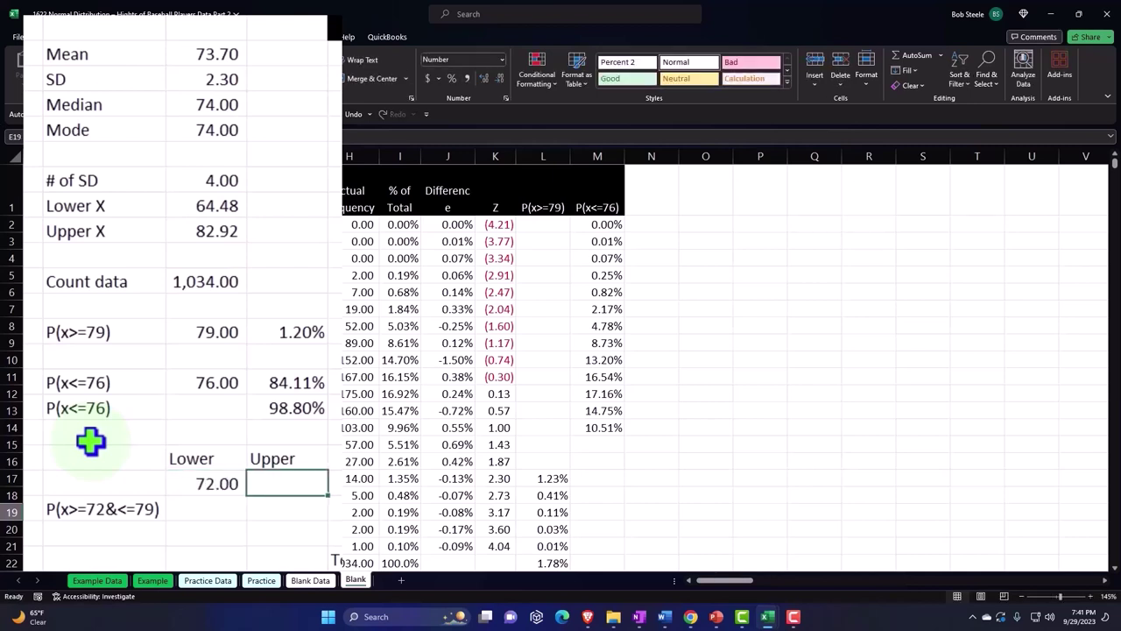
type("79")
key("Return")
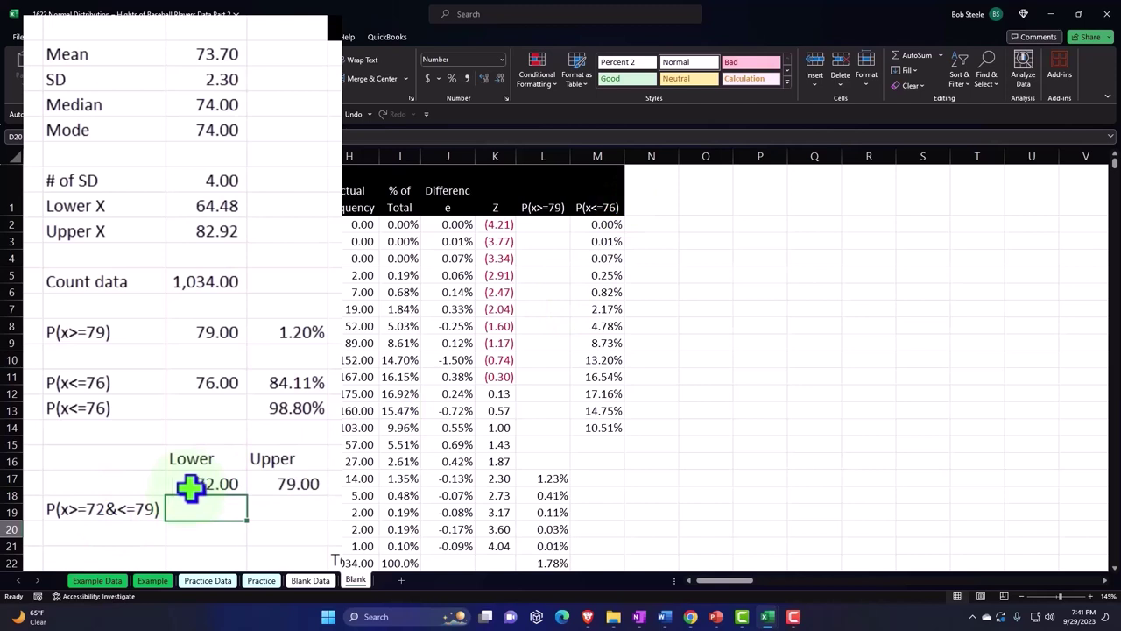
Start converting the C20 label into a formula, replacing the fixed 72 with a reference to D19.
double_click(55, 529)
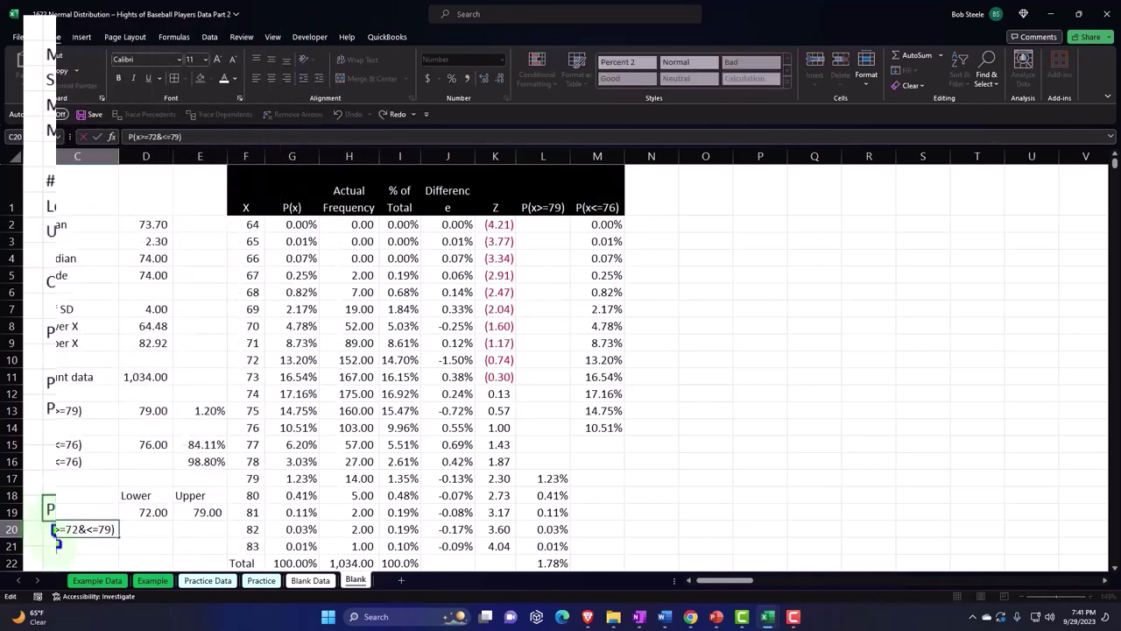
key("Home")
type("=")
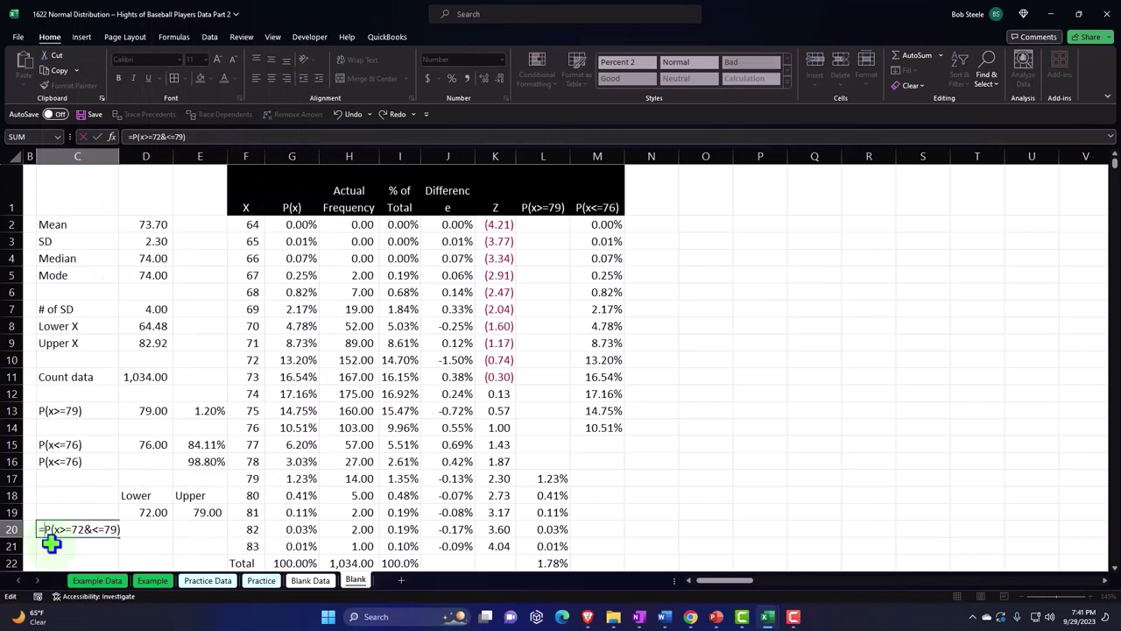
type("\"")
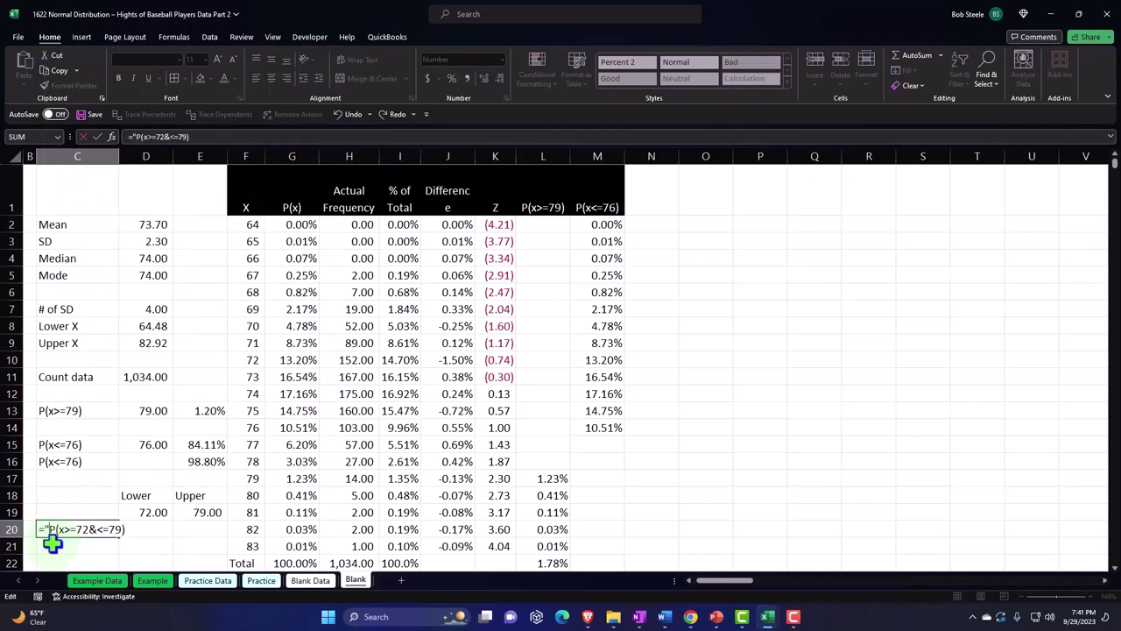
left_click(75, 529)
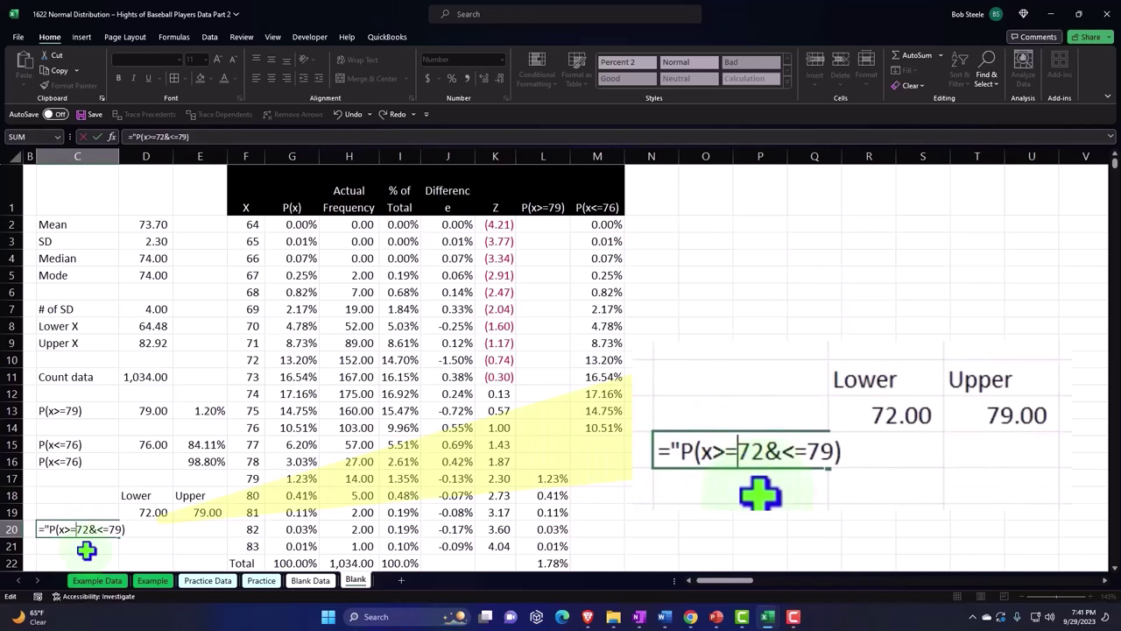
type("\"")
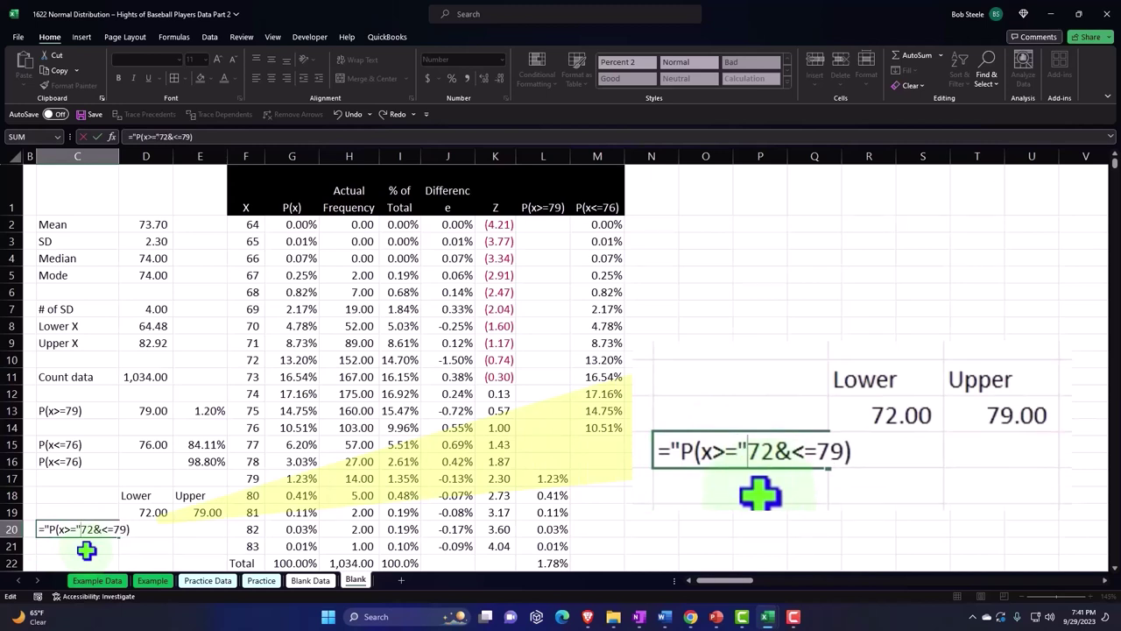
type("&")
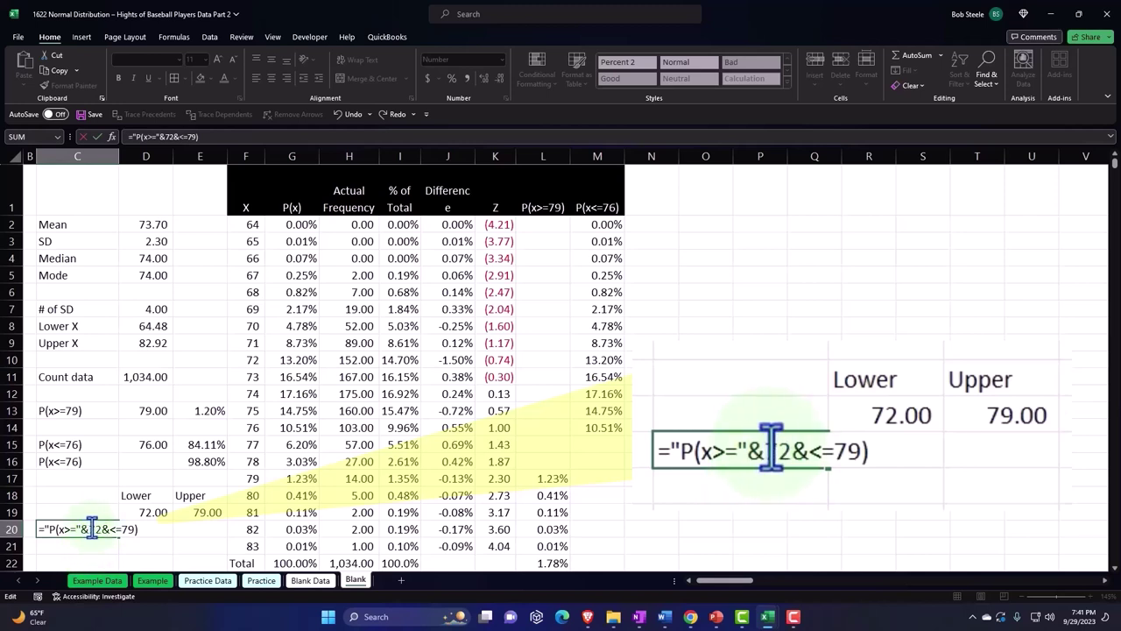
left_click_drag(92, 529, 99, 528)
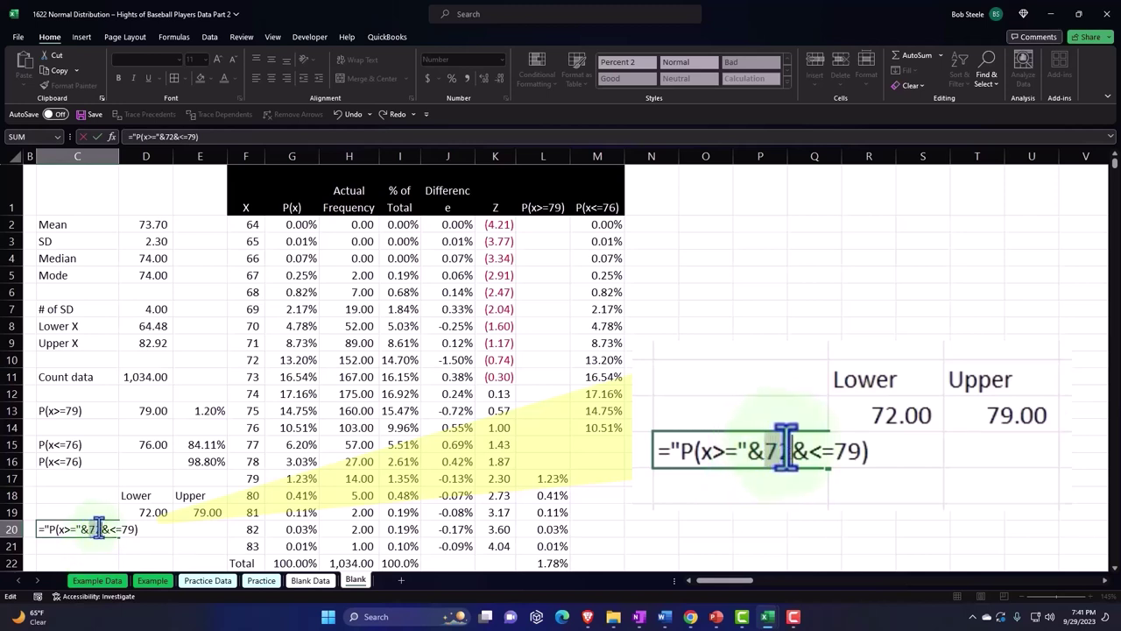
left_click(147, 512)
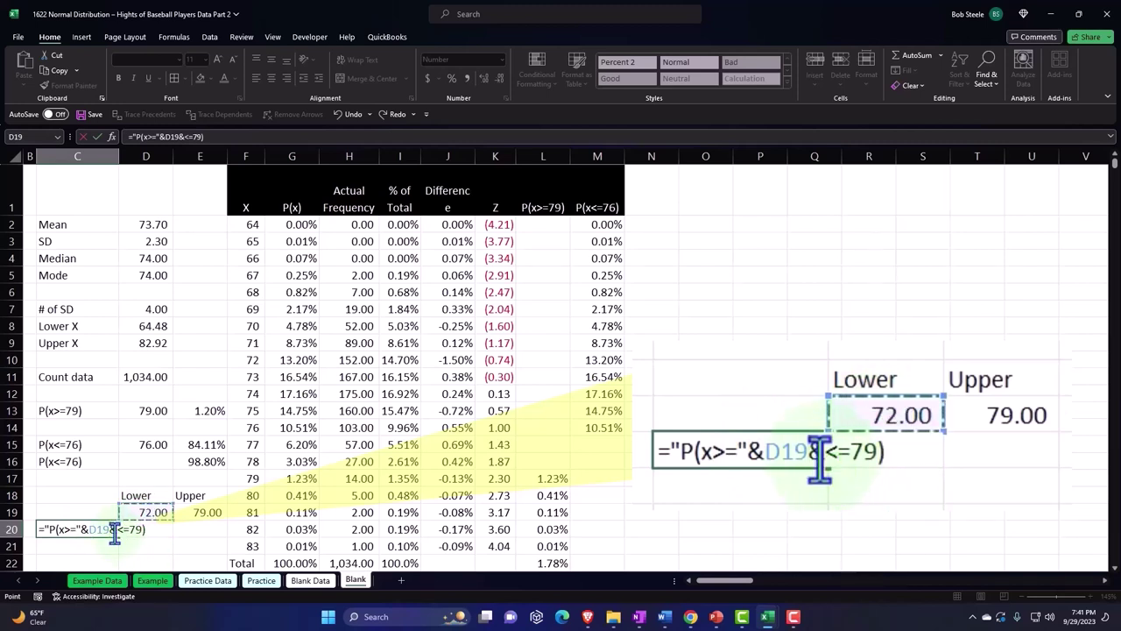
type("&")
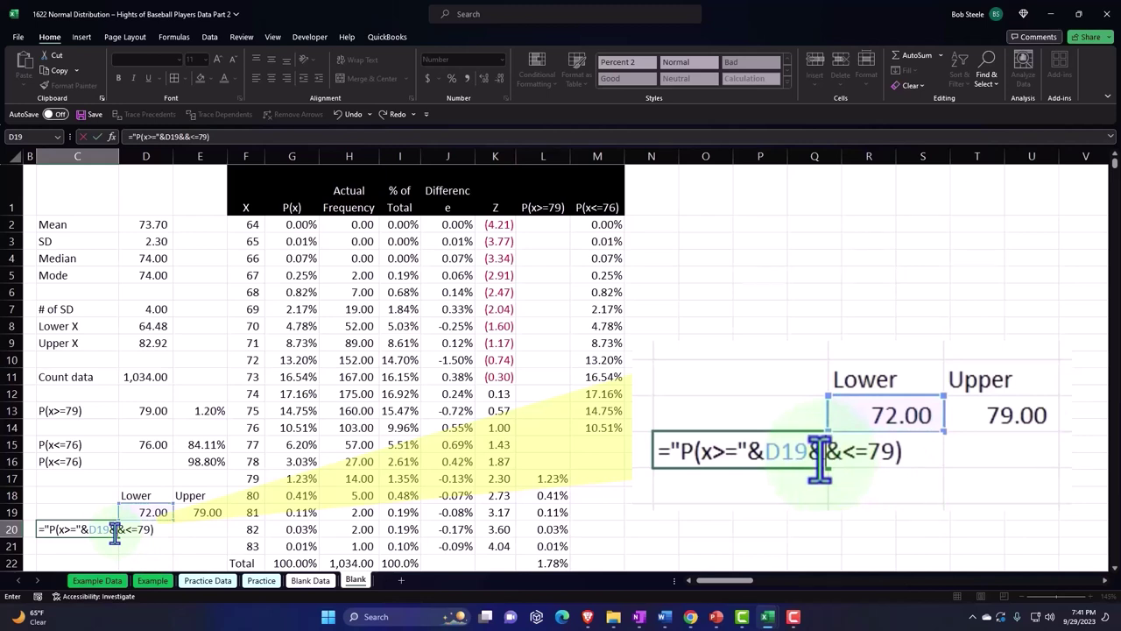
type("\"")
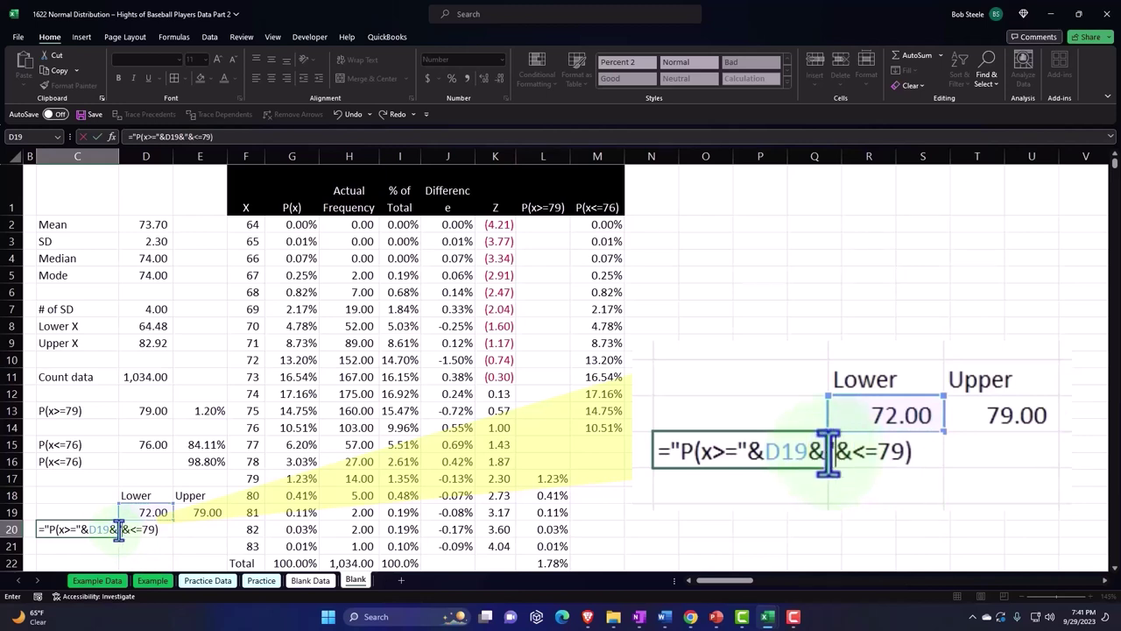
Replace the fixed 79 with a reference to E19 and commit the dynamic label formula.
left_click(127, 529)
type("\"")
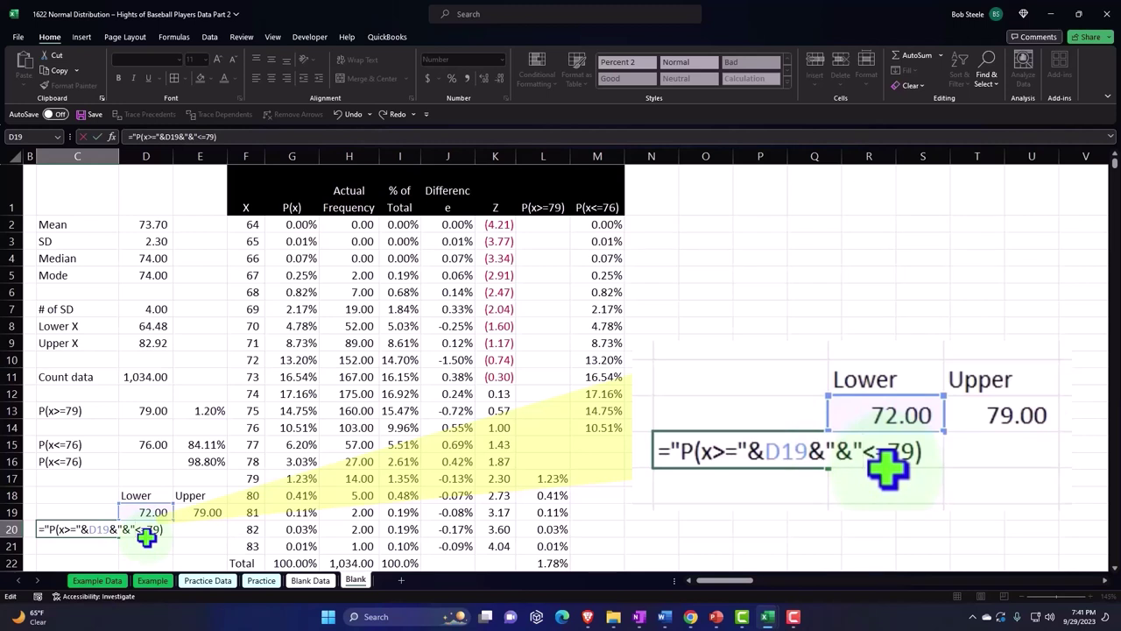
key("BackSpace")
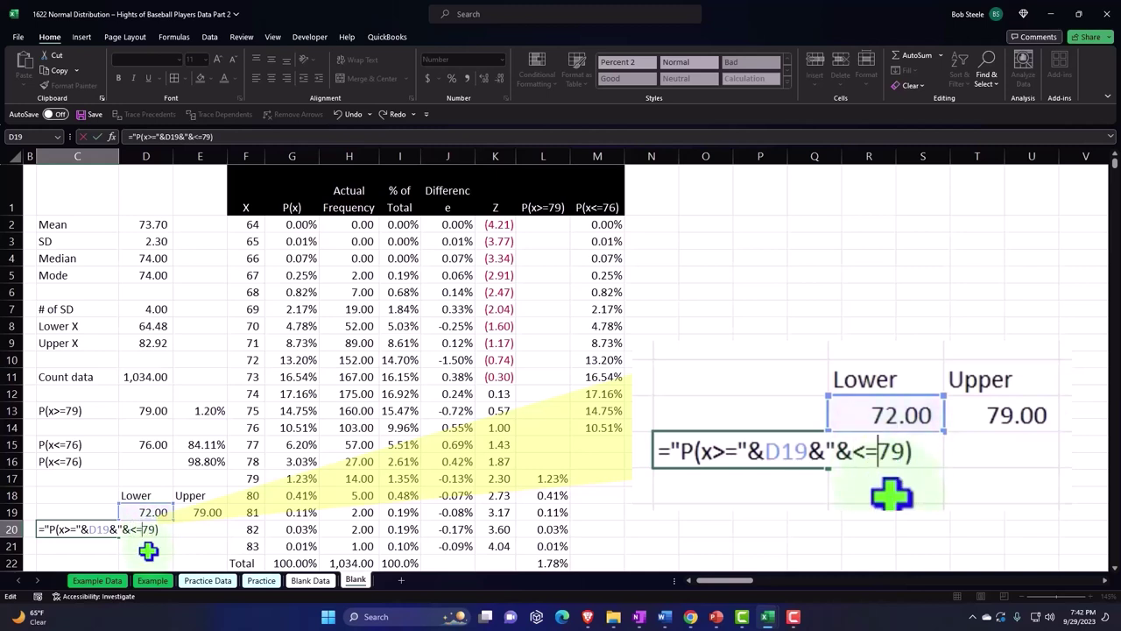
type("\"")
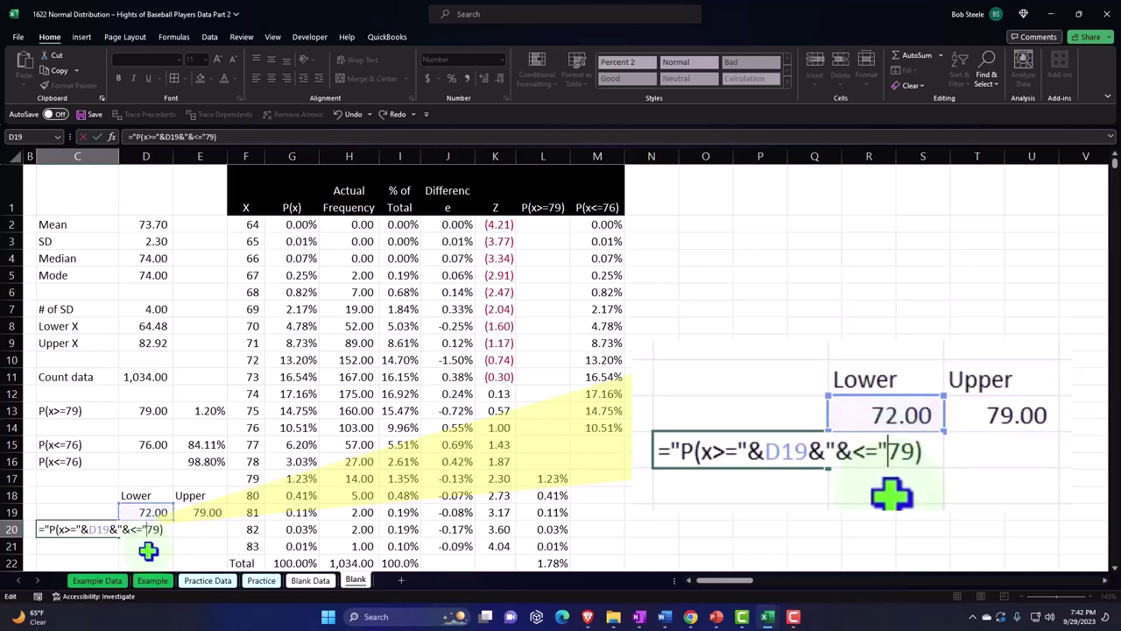
type("&")
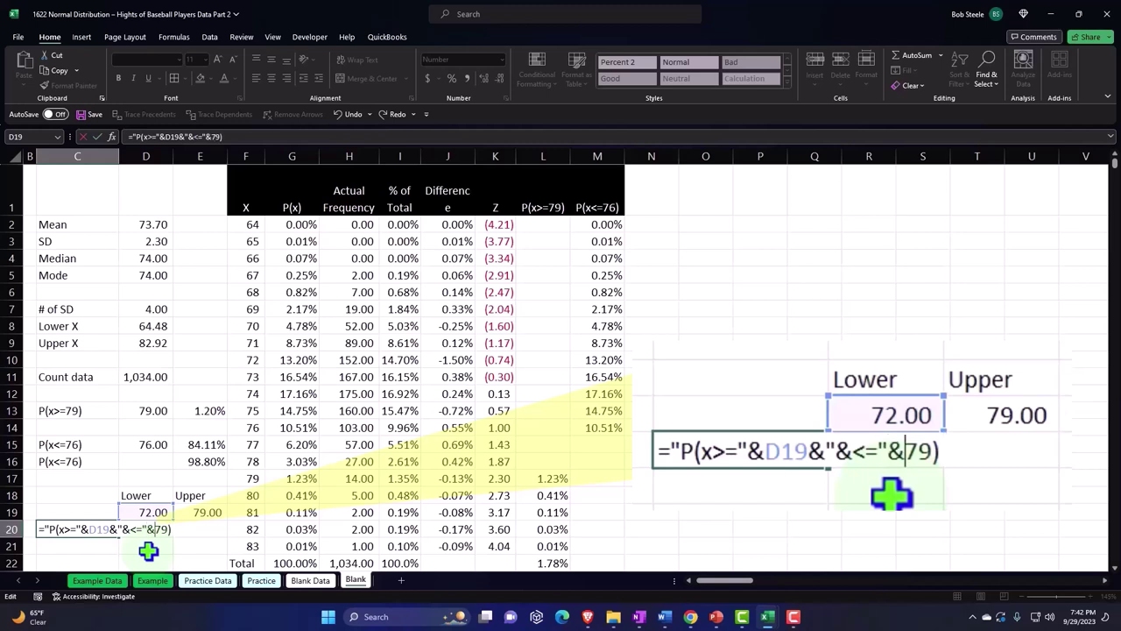
left_click_drag(906, 454, 930, 454)
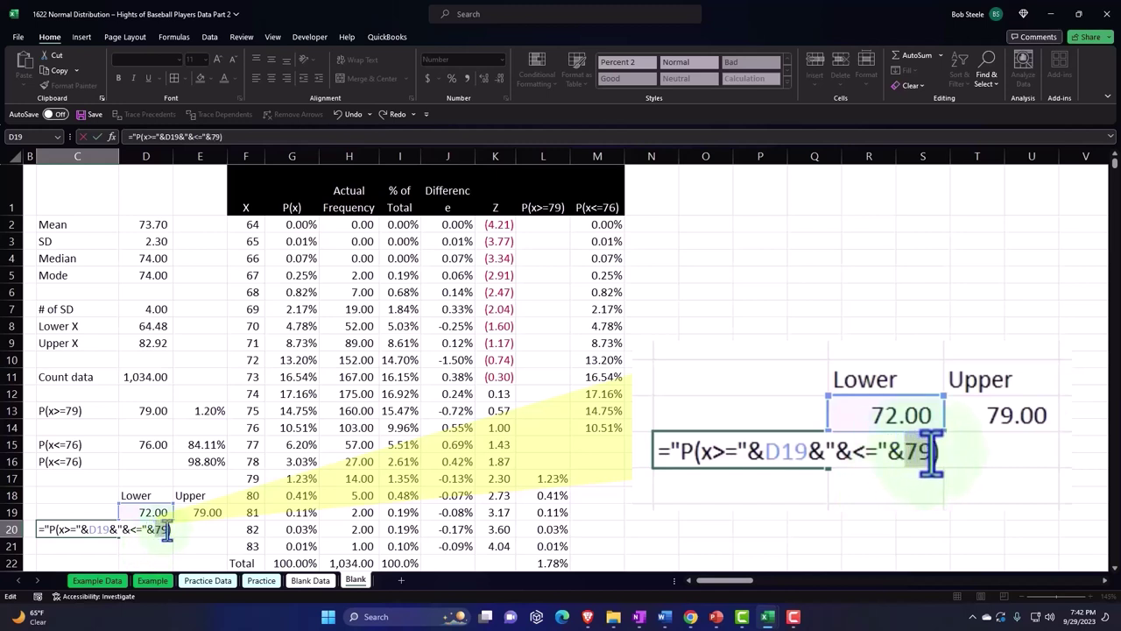
left_click(214, 510)
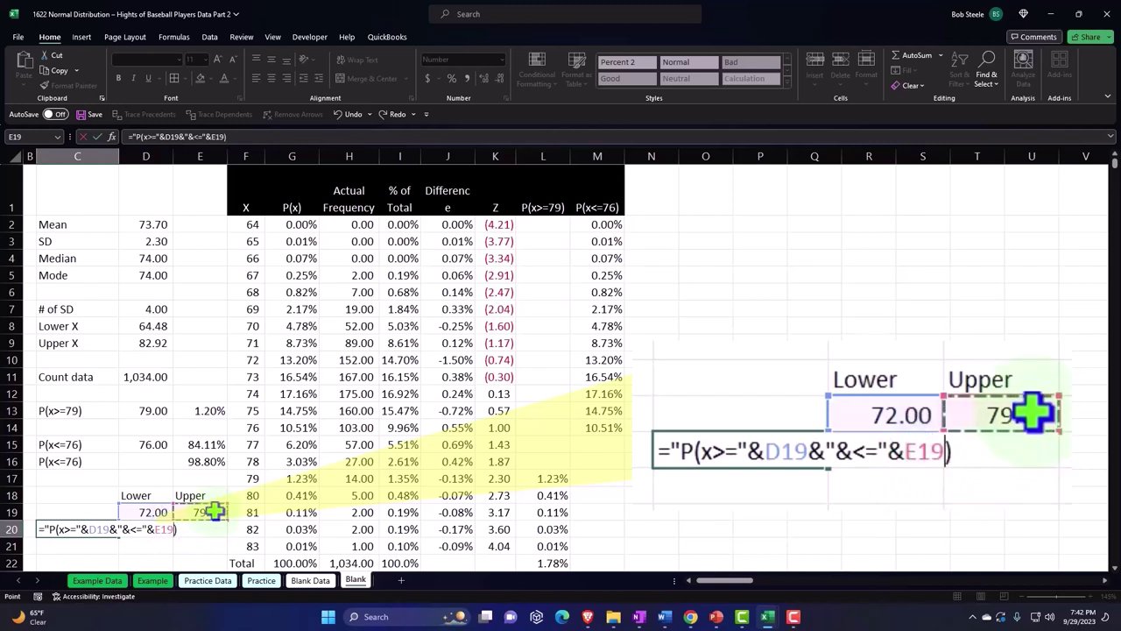
type("&\"")
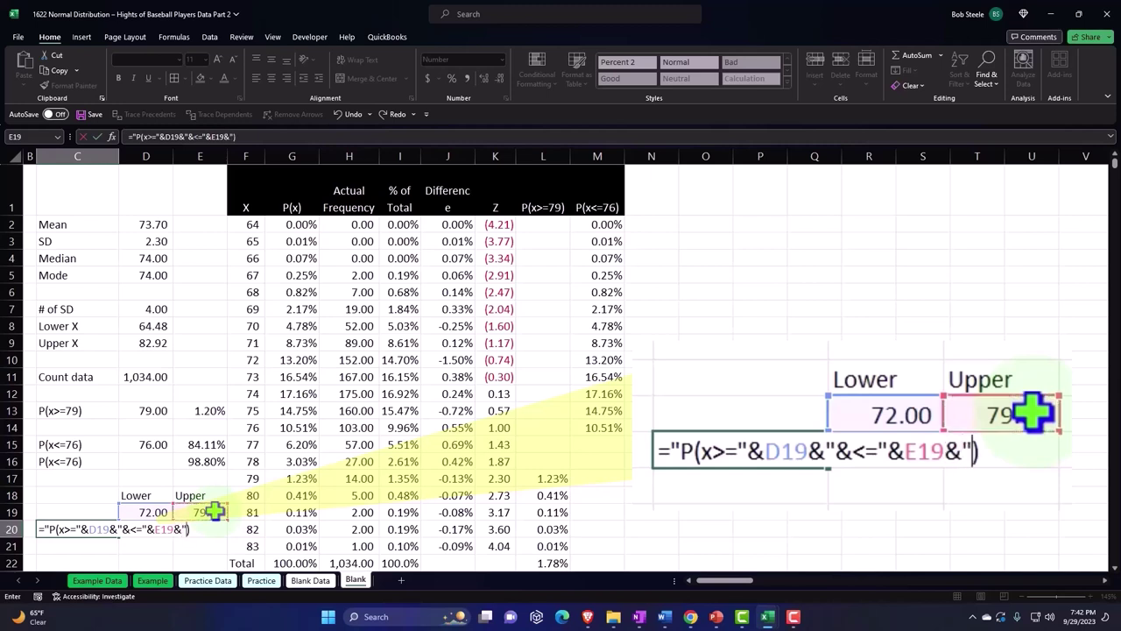
left_click(196, 528)
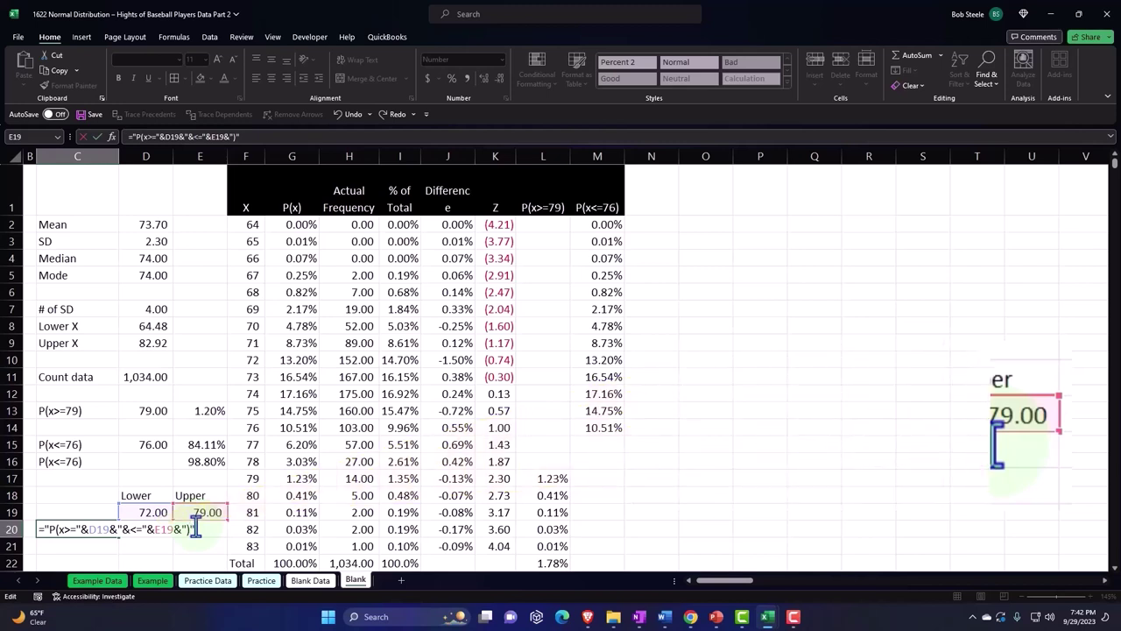
key("Return")
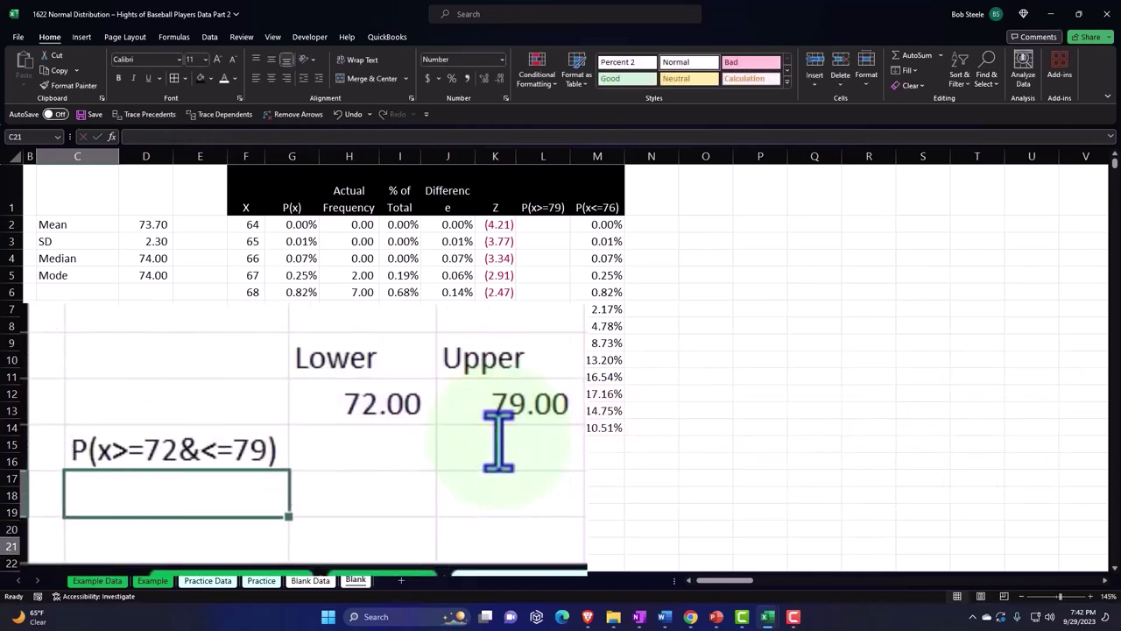
Test the dynamic label by changing the Lower value to 71, then restoring it to 72.
key("Right")
key("Up")
key("Up")
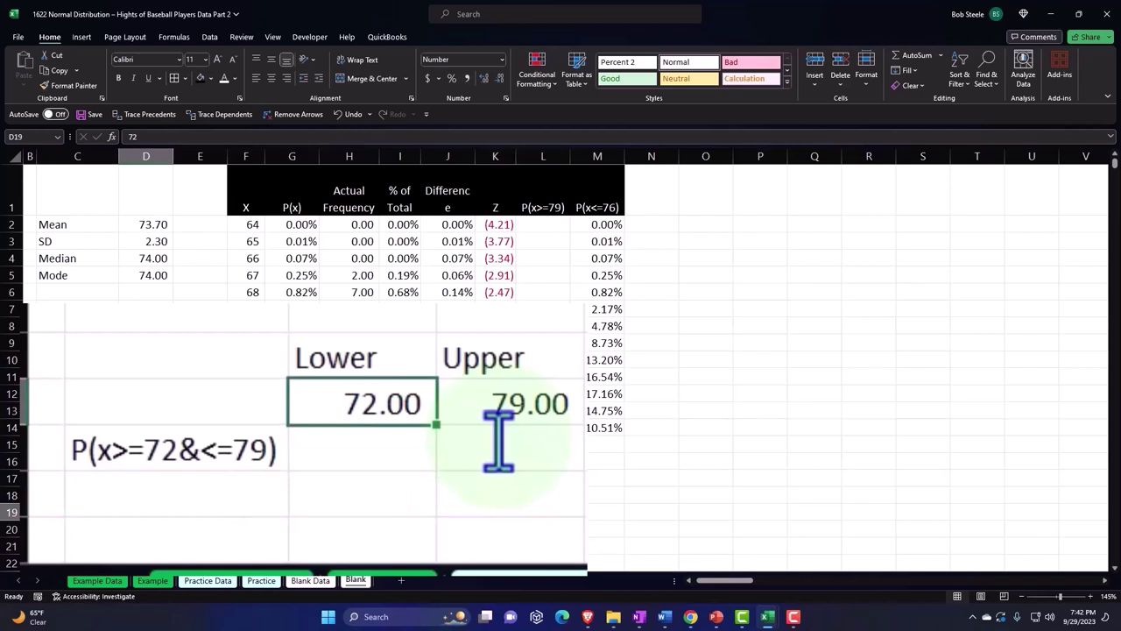
type("71")
key("Return")
key("Up")
type("72")
key("Return")
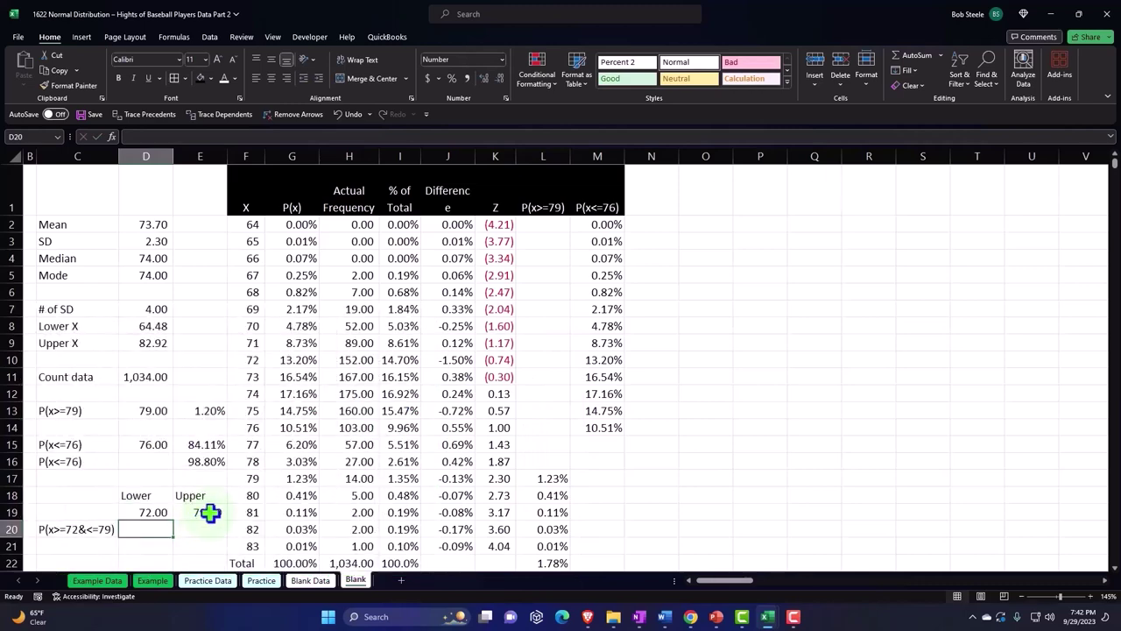
In D20, type =nor and accept NORM.DIST from the autocomplete suggestions.
scroll(208, 515, "down", 1)
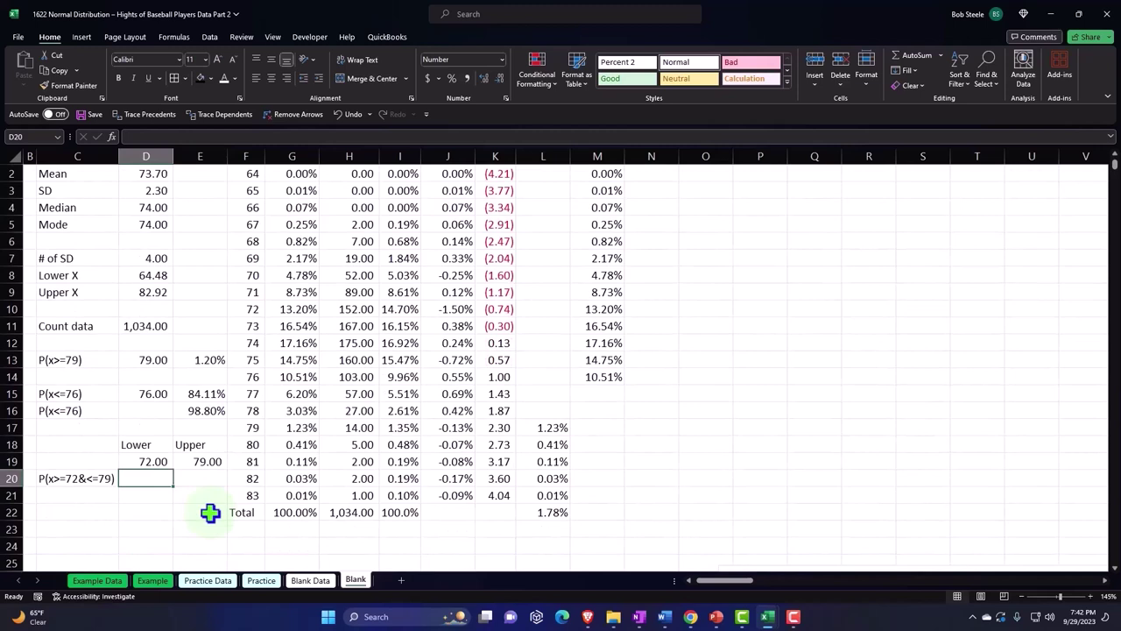
type("=")
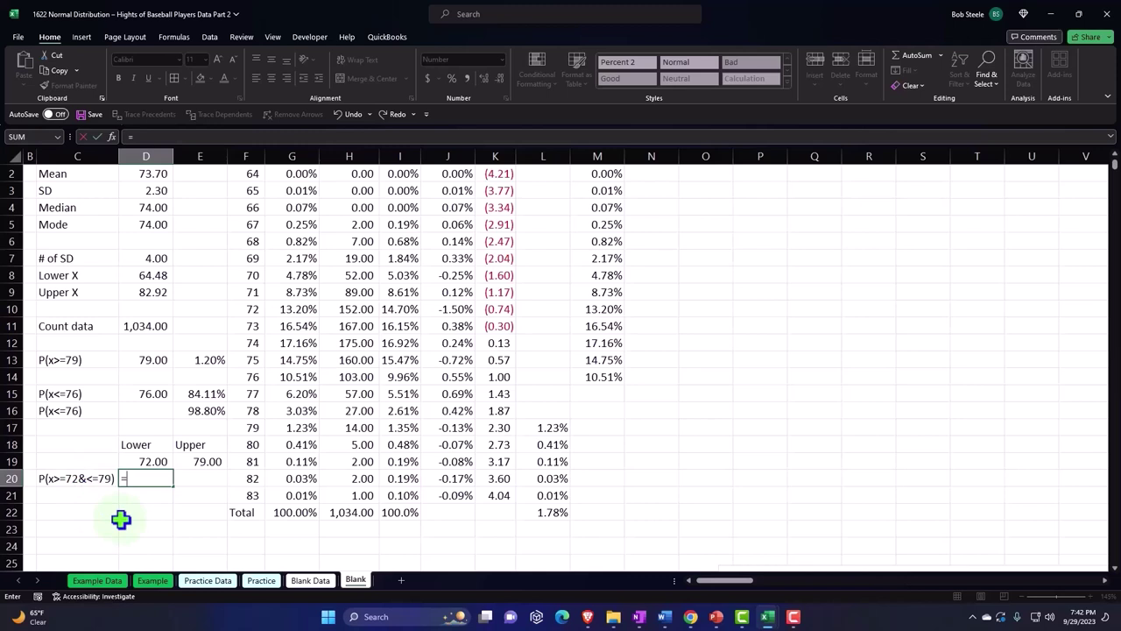
type("nor")
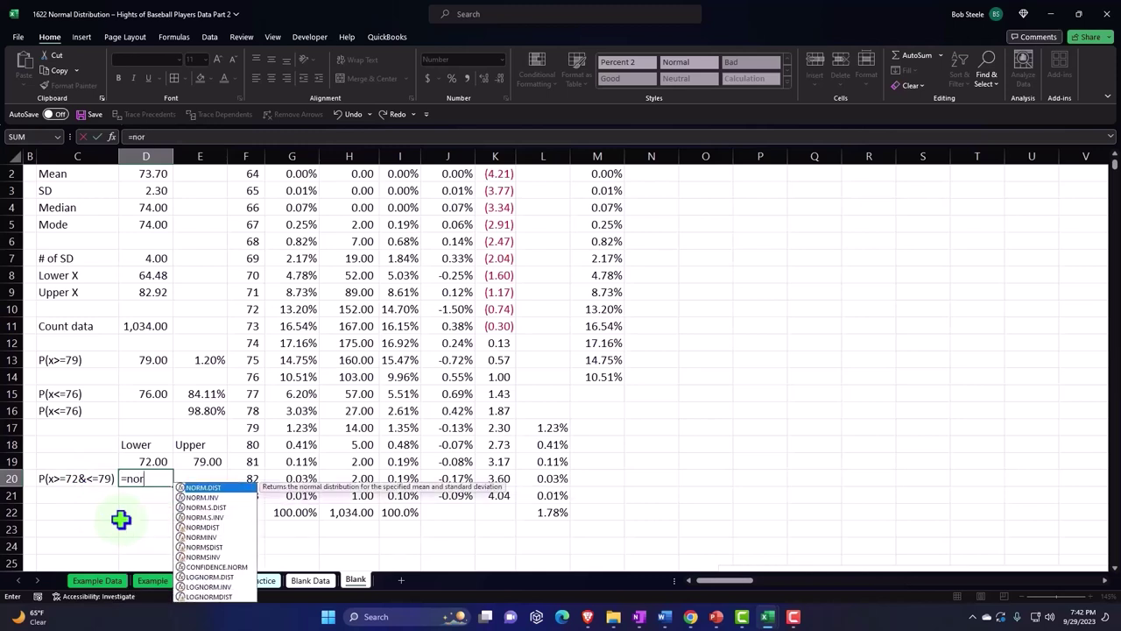
key("Tab")
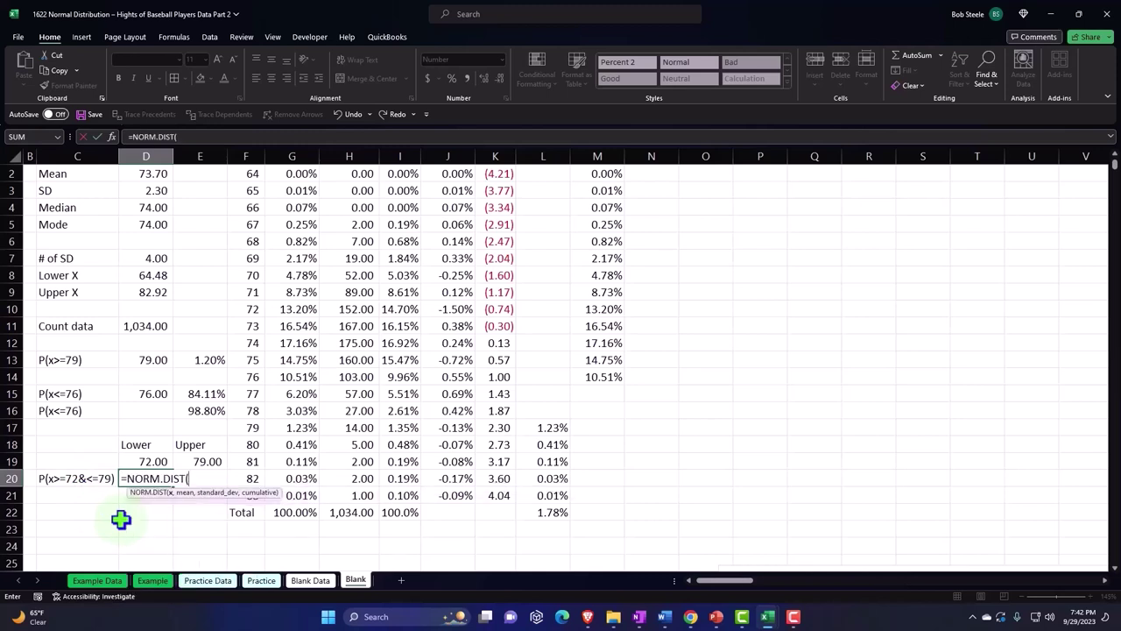